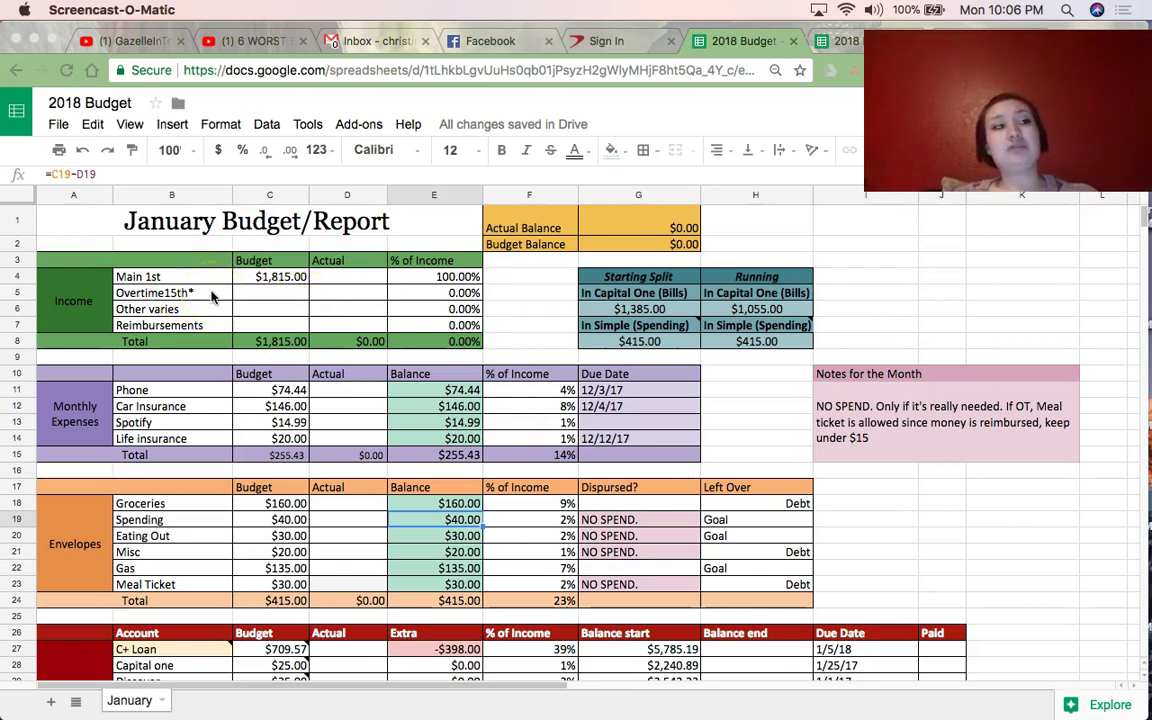
Insert a row above the Overtime row in the Income section and undo the insertion.
{"action": "left_click", "coordinate": [14, 291]}
{"action": "left_click", "coordinate": [15, 292]}
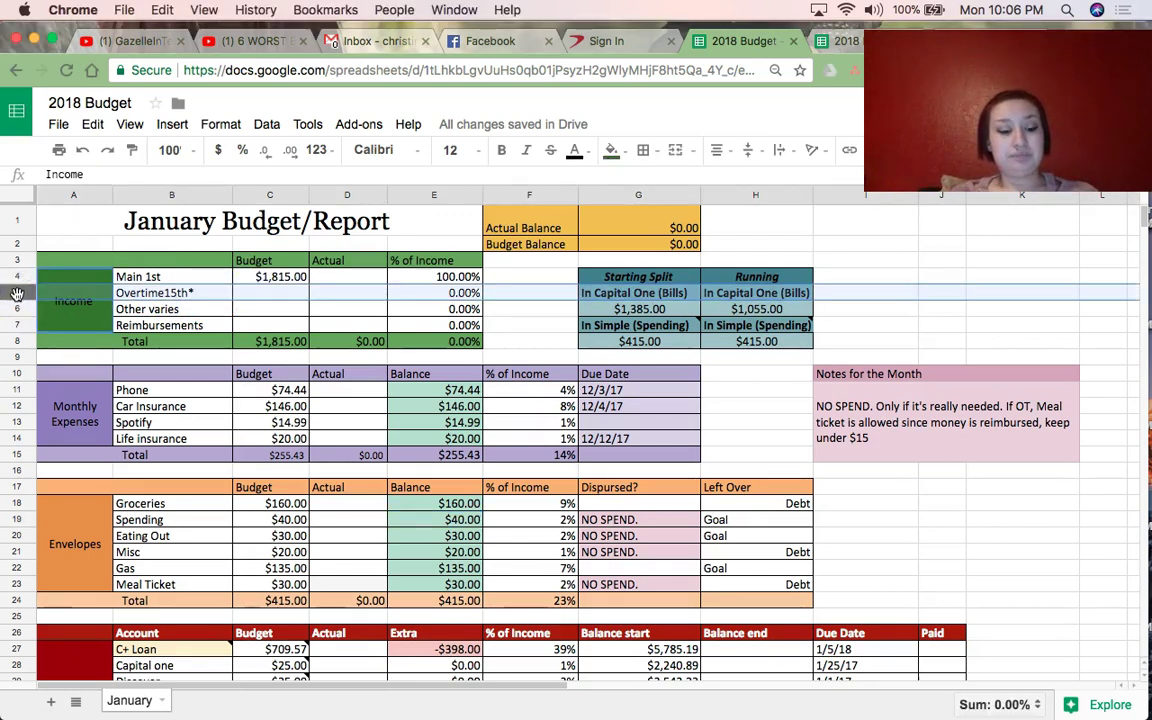
{"action": "right_click", "coordinate": [16, 292]}
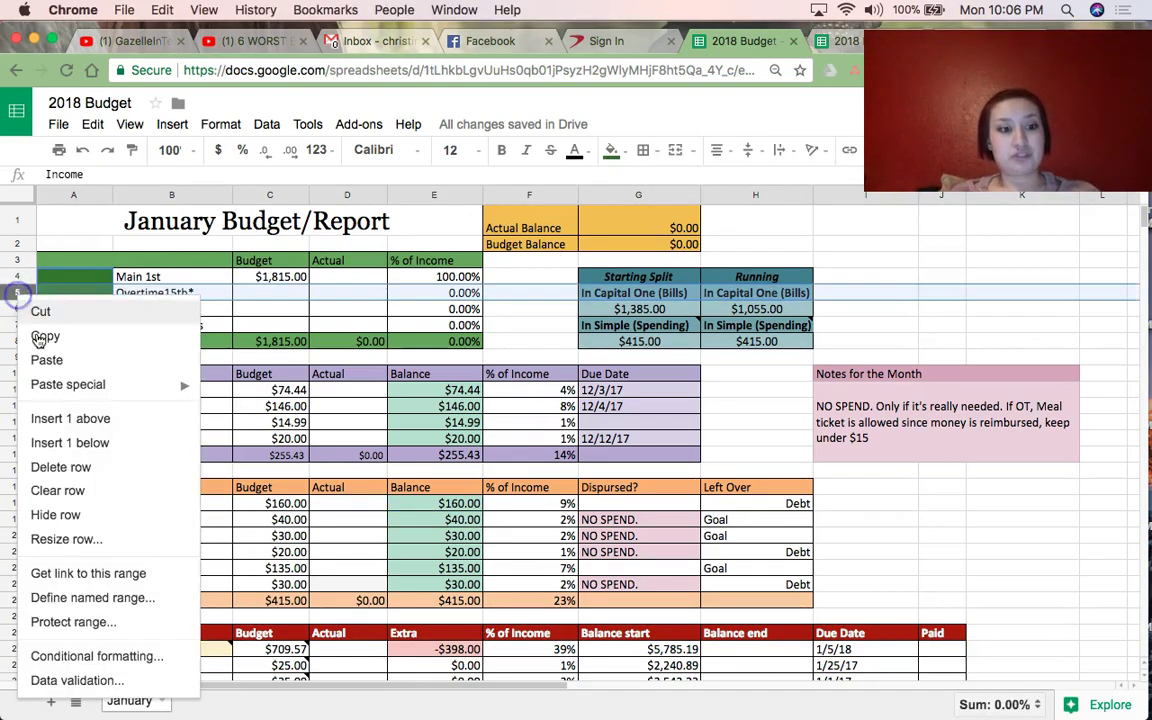
{"action": "left_click", "coordinate": [86, 426]}
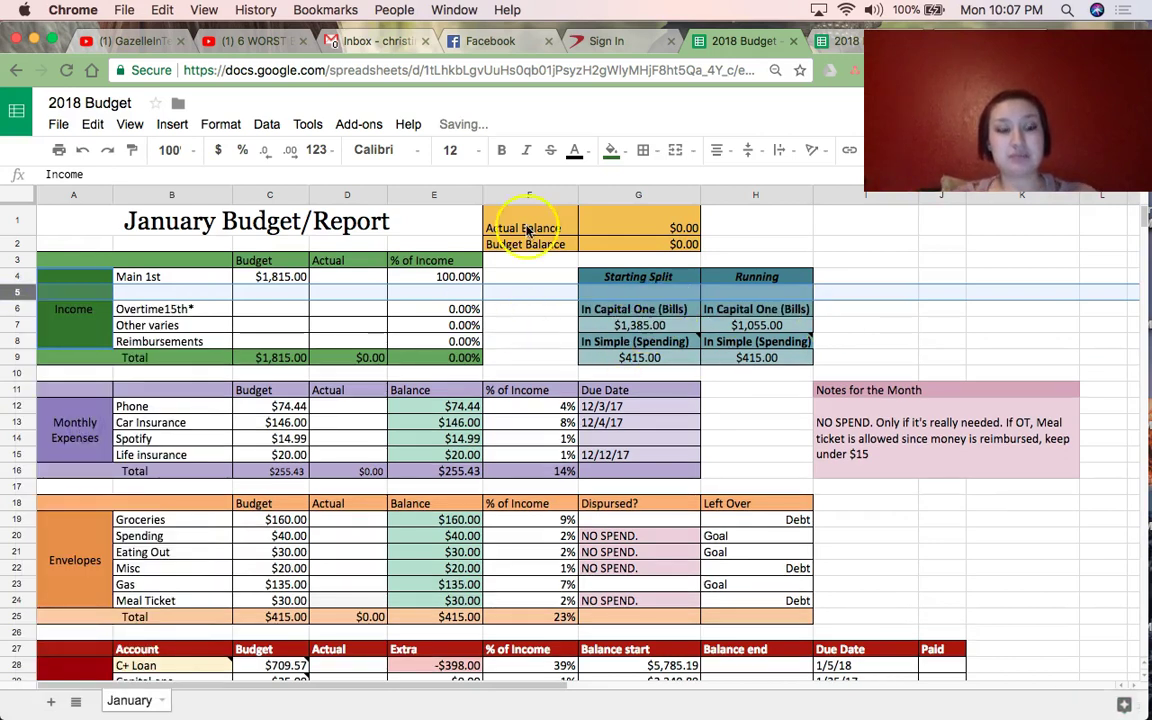
{"action": "left_click", "coordinate": [82, 149]}
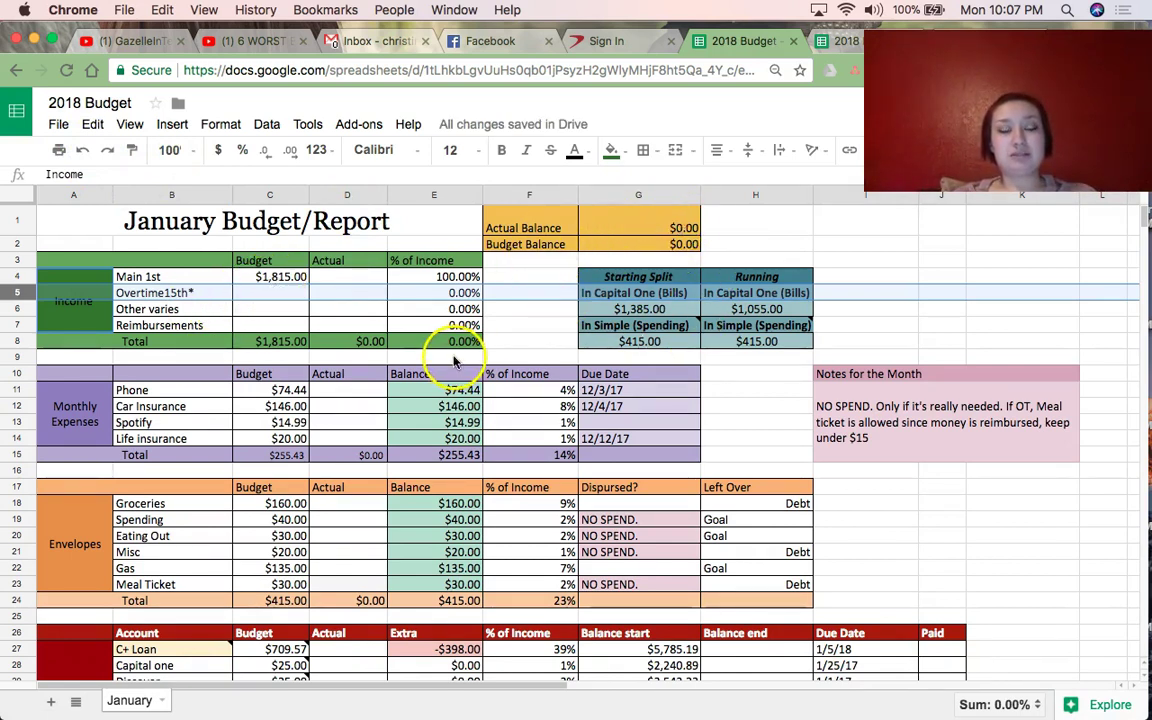
Change the Phone budget under Monthly Expenses to 75 and set it back to 74.44.
{"action": "scroll", "coordinate": [356, 479], "scroll_direction": "down", "scroll_amount": 1}
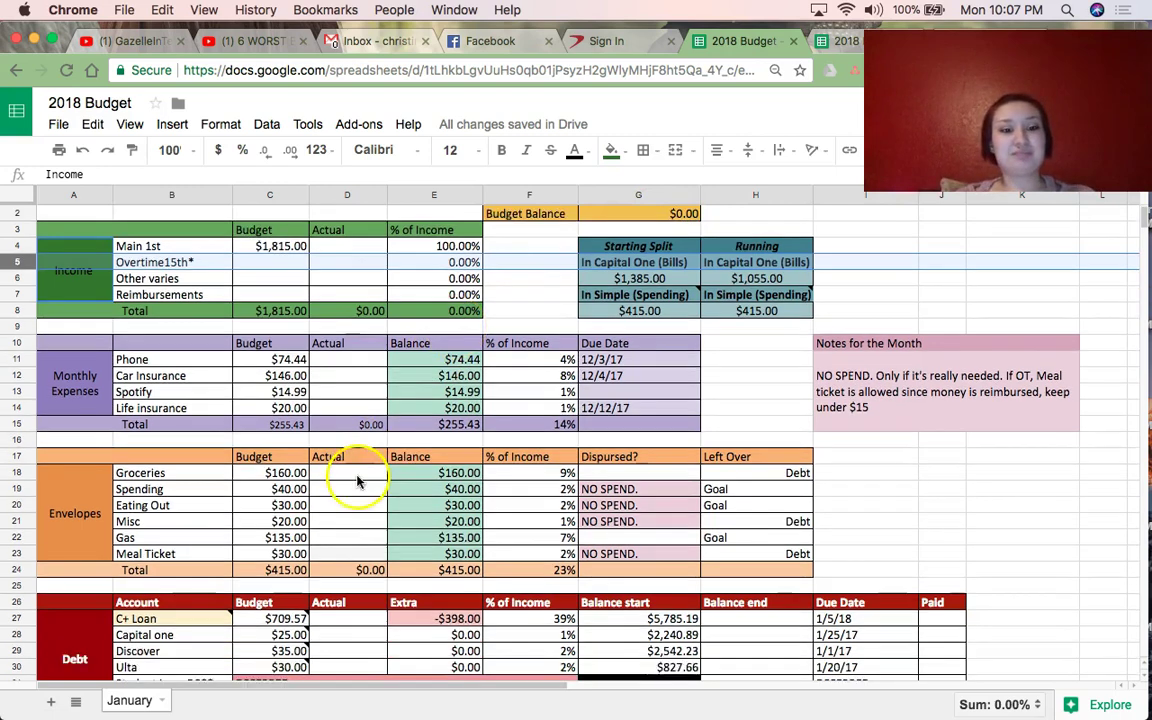
{"action": "scroll", "coordinate": [268, 350], "scroll_direction": "up", "scroll_amount": 1}
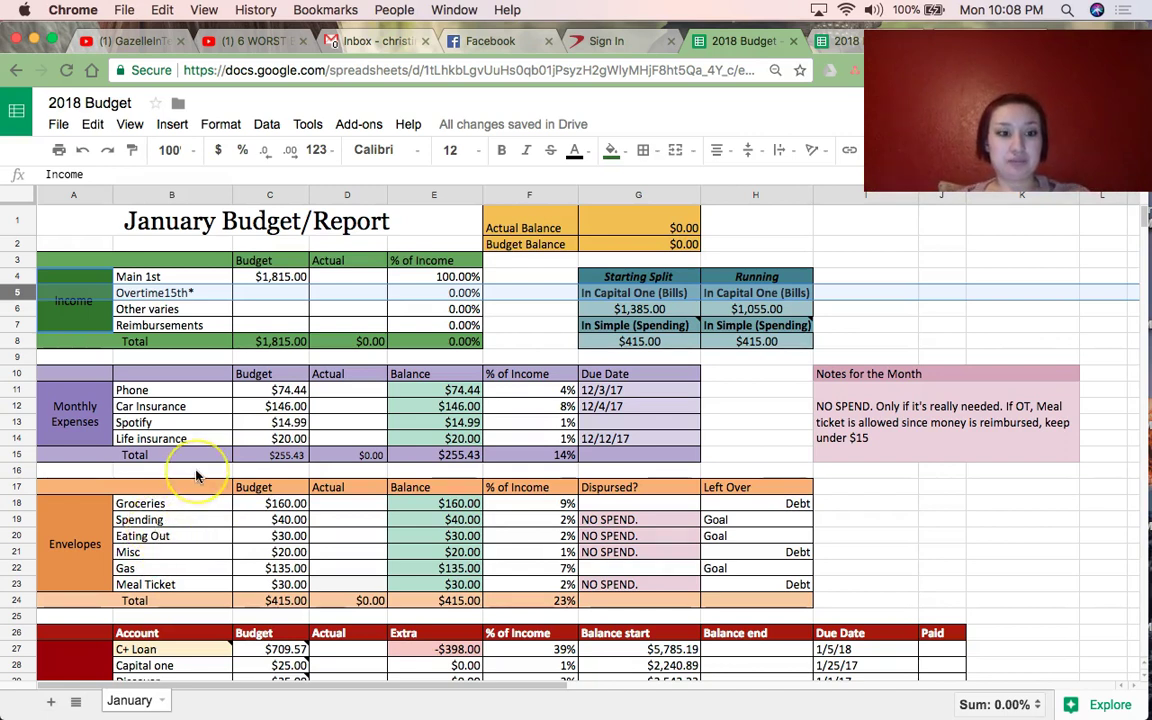
{"action": "scroll", "coordinate": [196, 476], "scroll_direction": "down", "scroll_amount": 1}
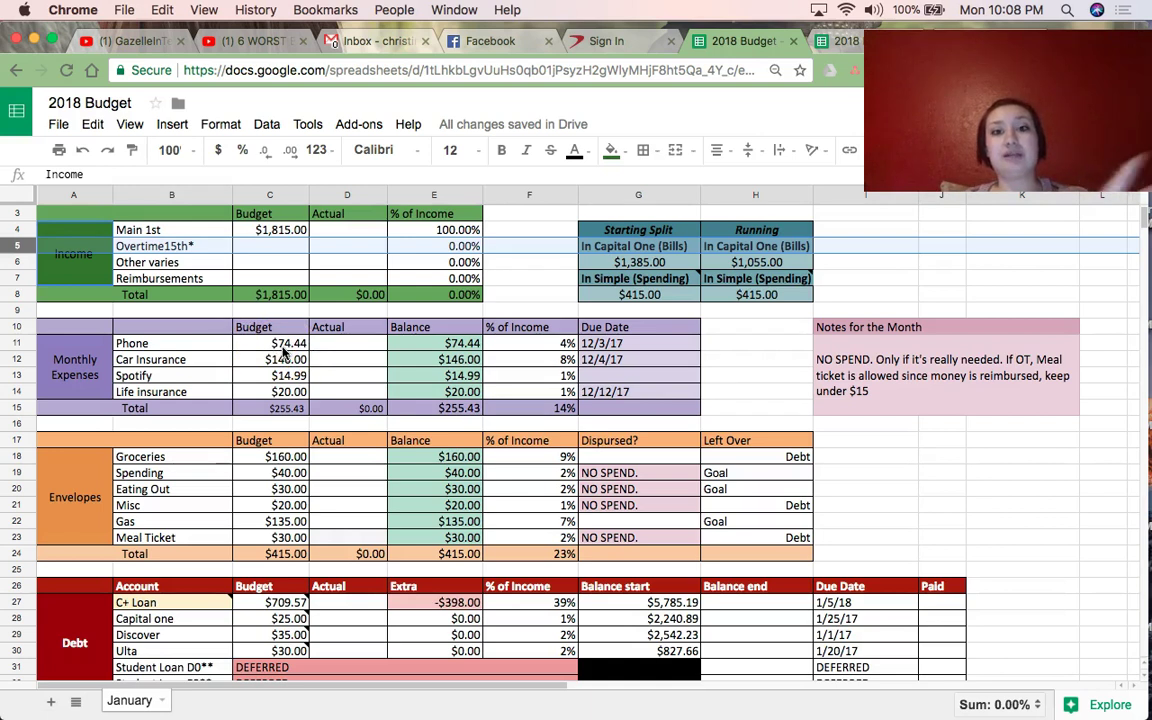
{"action": "left_click", "coordinate": [287, 346]}
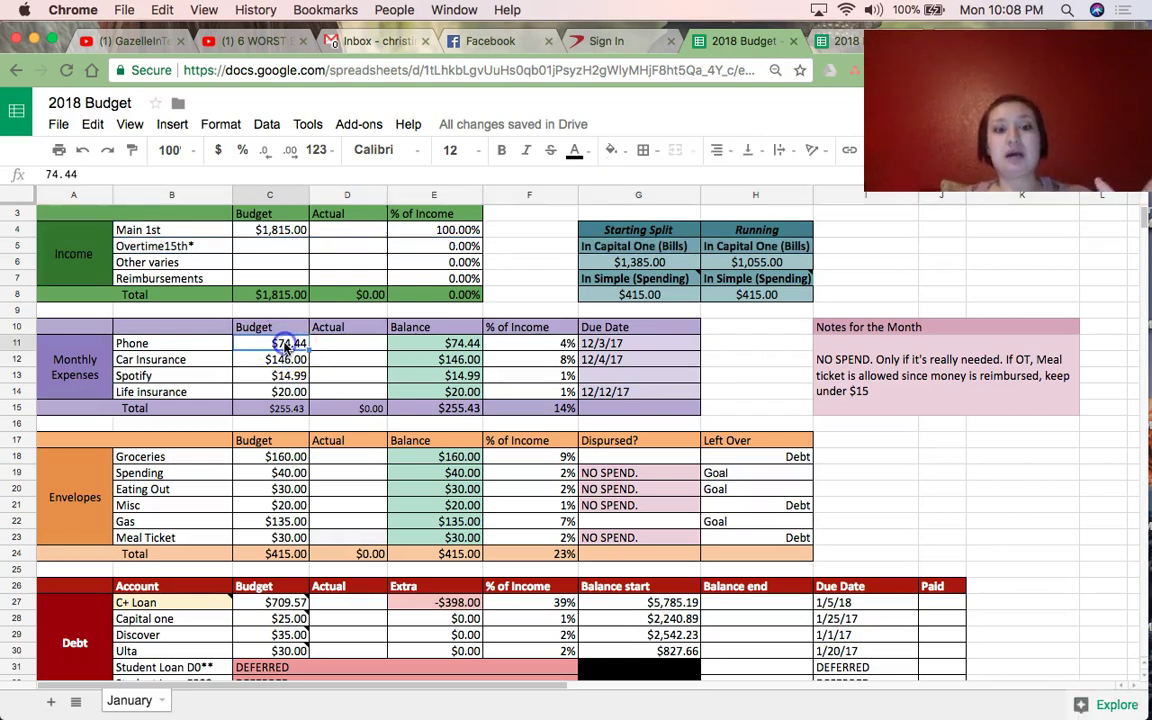
{"action": "type", "text": "75"}
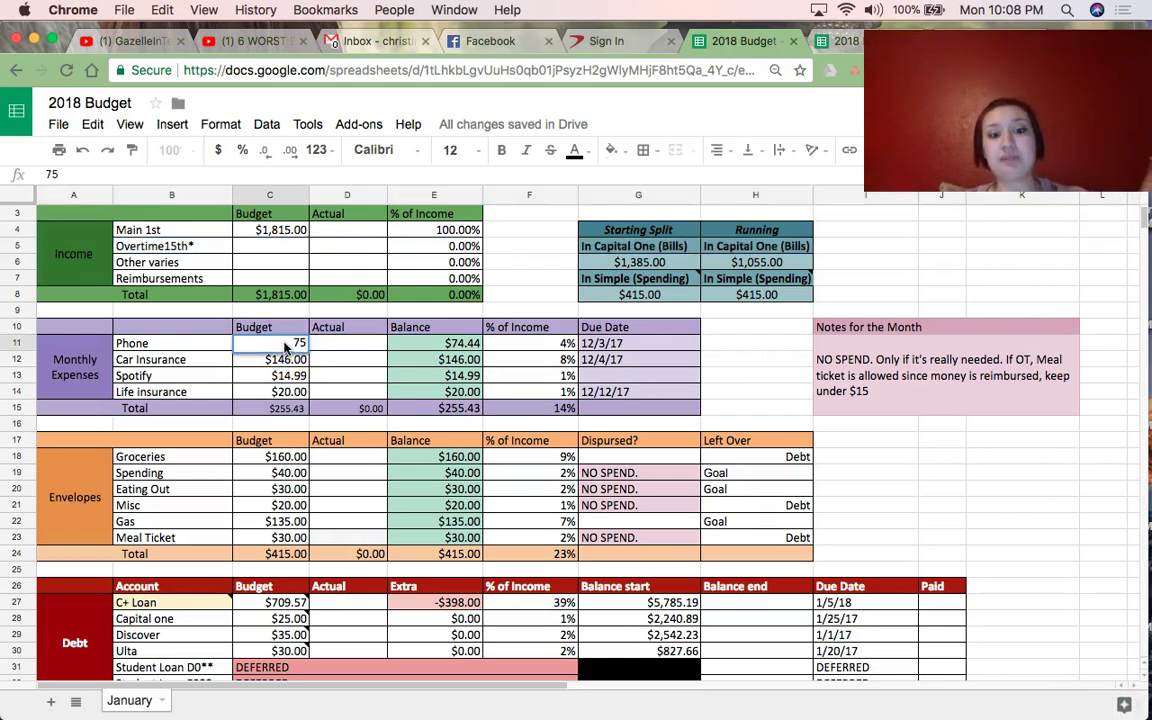
{"action": "key", "text": "Return"}
{"action": "left_click", "coordinate": [287, 346]}
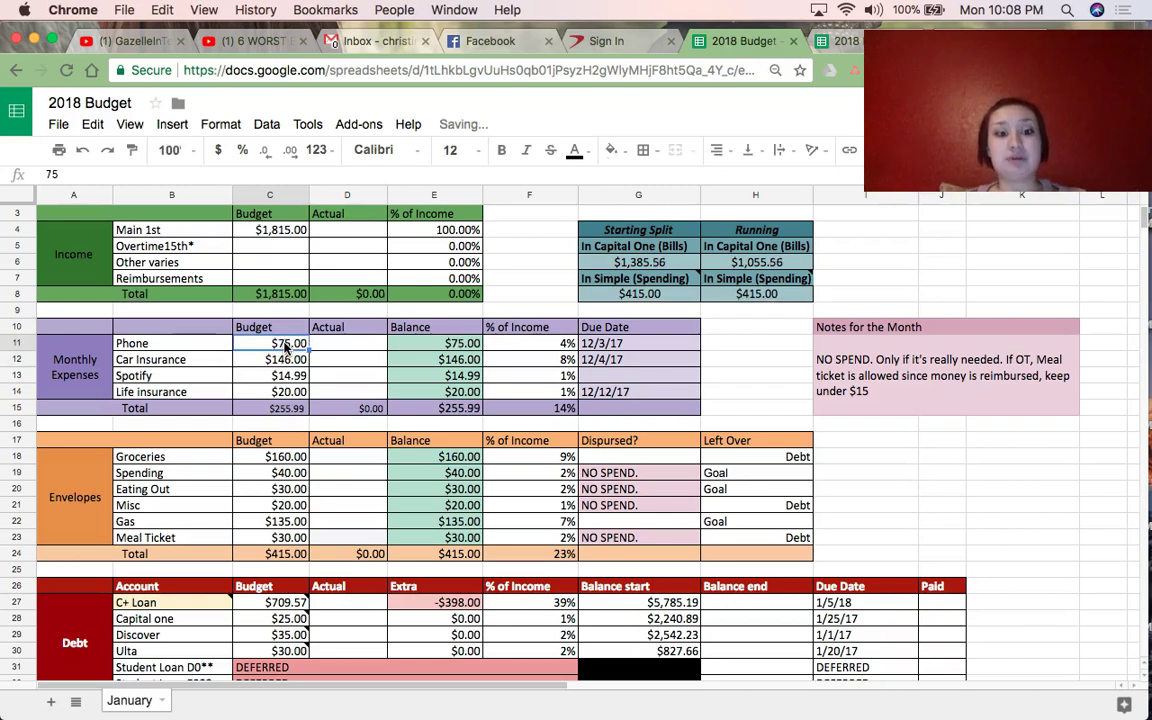
{"action": "type", "text": "74.44"}
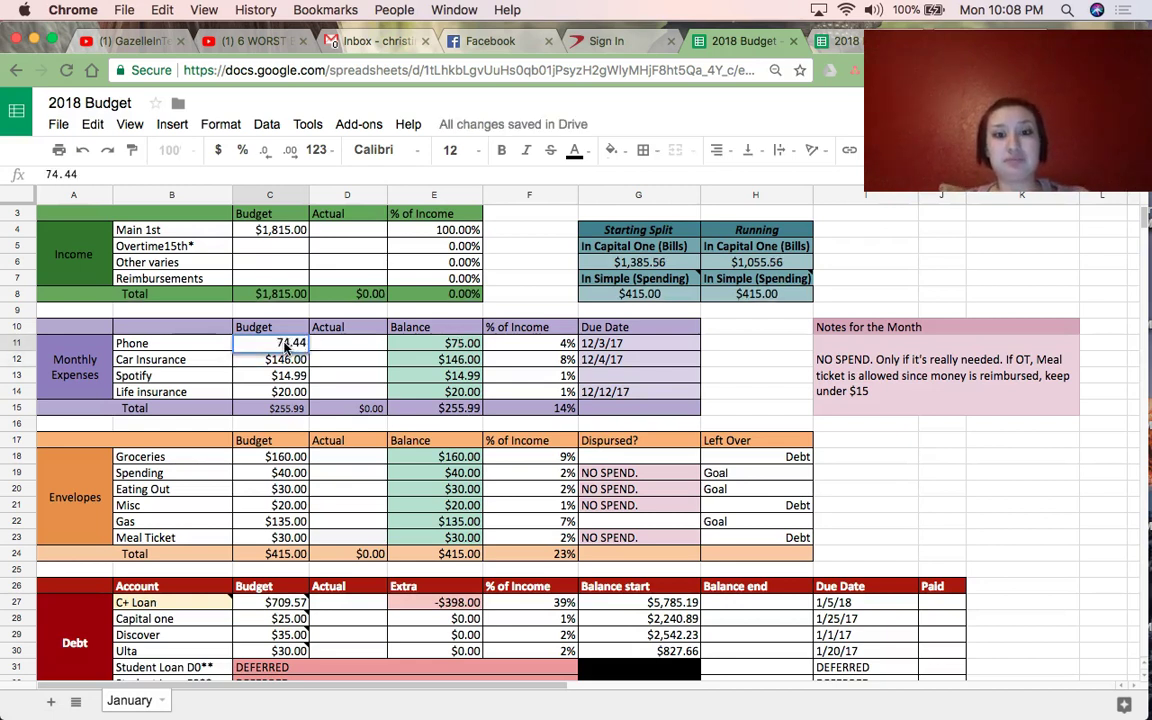
{"action": "left_click", "coordinate": [336, 362]}
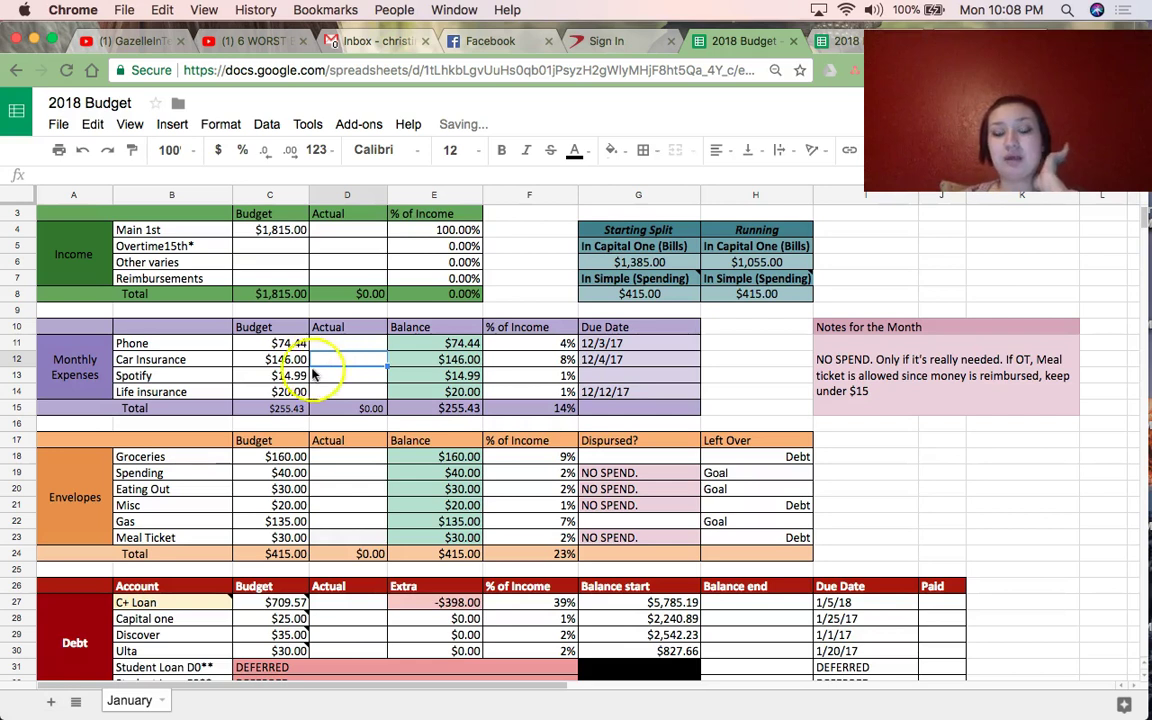
Go through the Monthly Expenses budget amounts from Car Insurance down to the section total.
{"action": "left_click", "coordinate": [302, 363]}
{"action": "key", "text": "Down"}
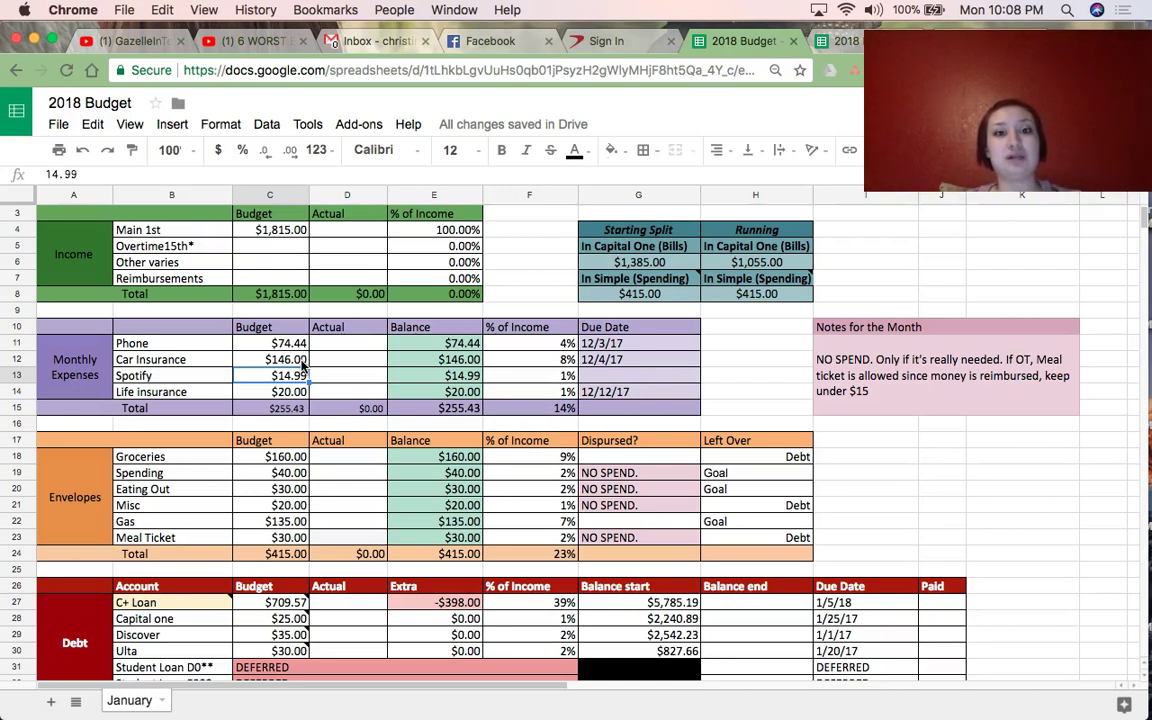
{"action": "key", "text": "Down"}
{"action": "key", "text": "Up"}
{"action": "key", "text": "Down"}
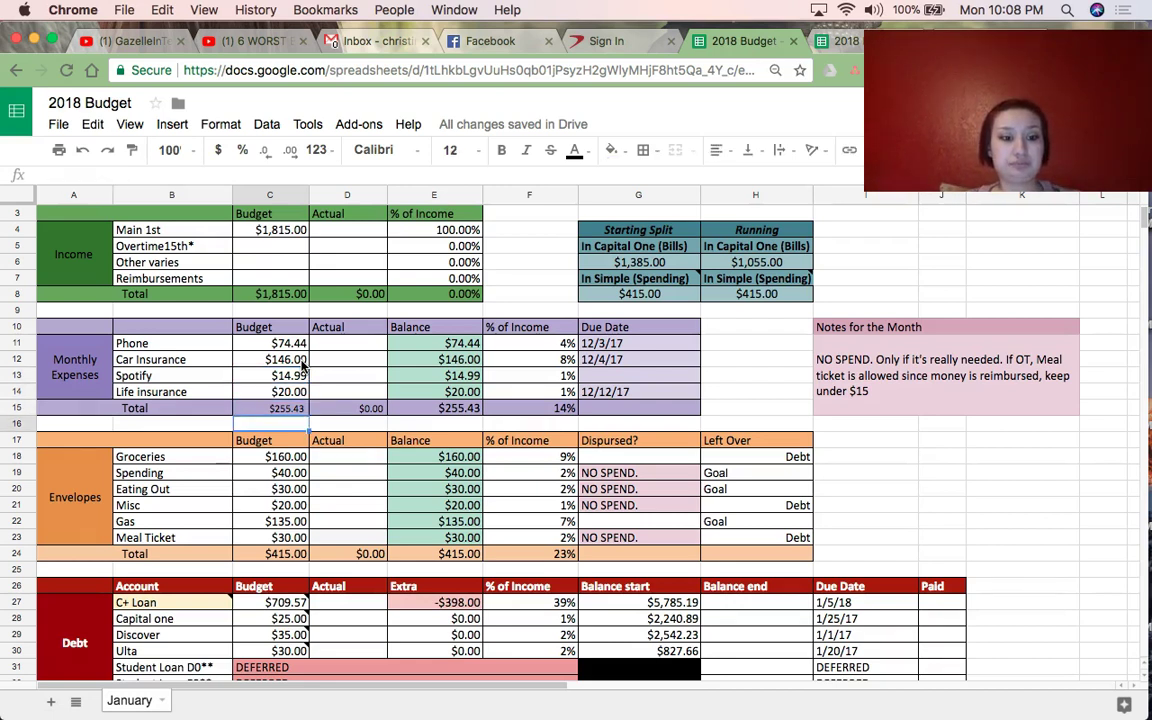
{"action": "key", "text": "Down"}
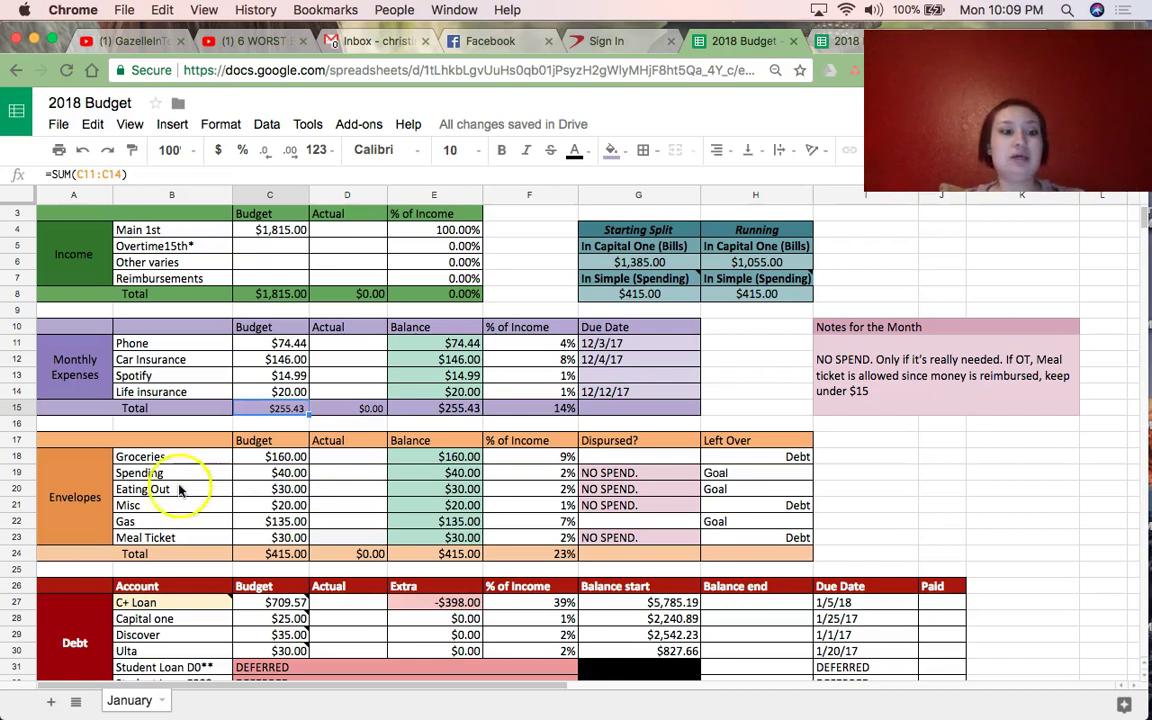
Review the Envelopes budget amounts from Groceries through Meal Ticket and the section total.
{"action": "scroll", "coordinate": [190, 503], "scroll_direction": "down", "scroll_amount": 1}
{"action": "left_click", "coordinate": [280, 442]}
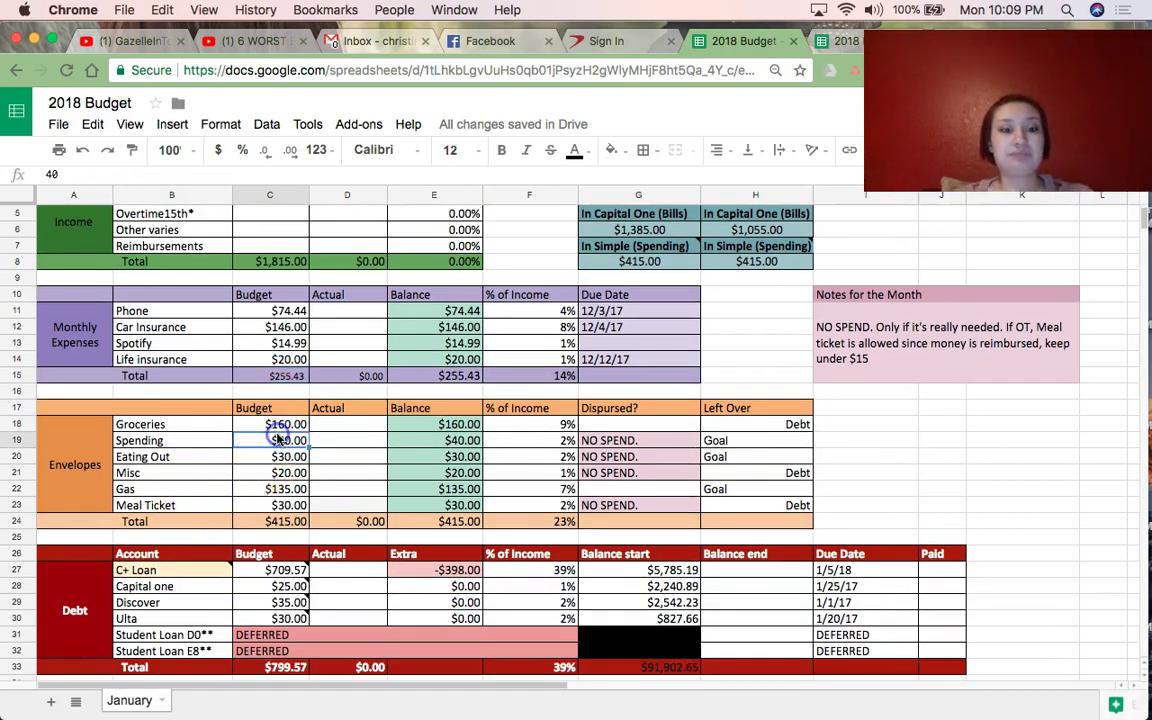
{"action": "left_click", "coordinate": [277, 432]}
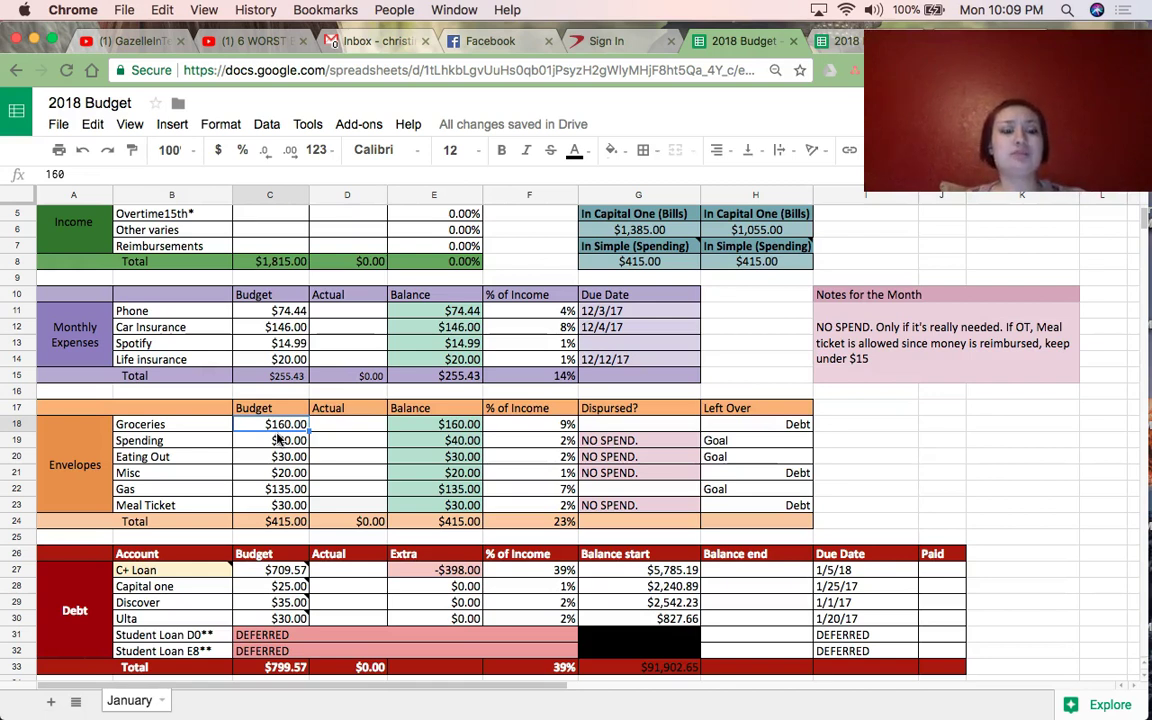
{"action": "left_click", "coordinate": [280, 440]}
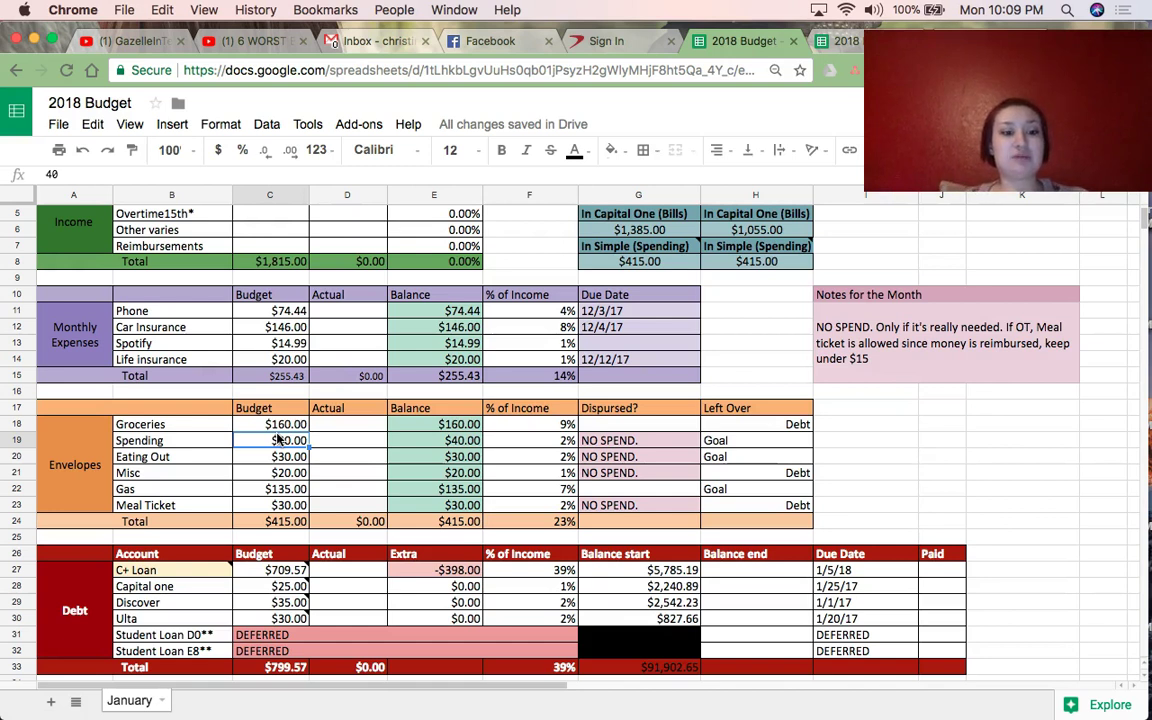
{"action": "key", "text": "Down"}
{"action": "key", "text": "Down"}
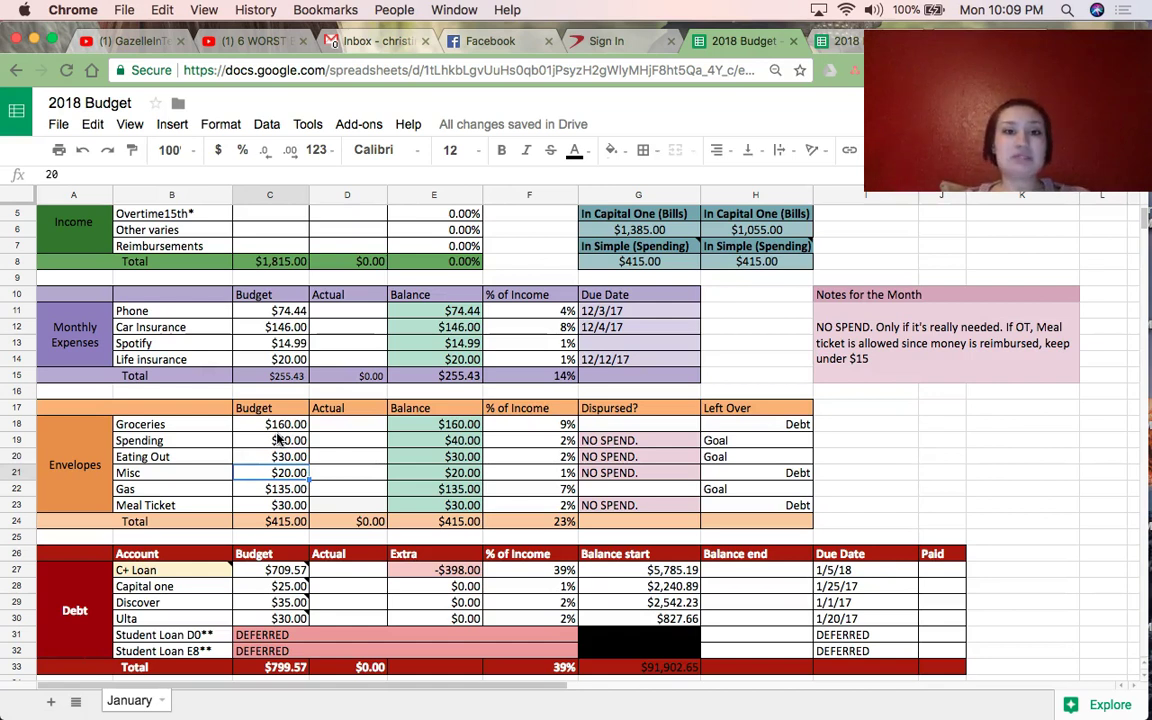
{"action": "key", "text": "Down"}
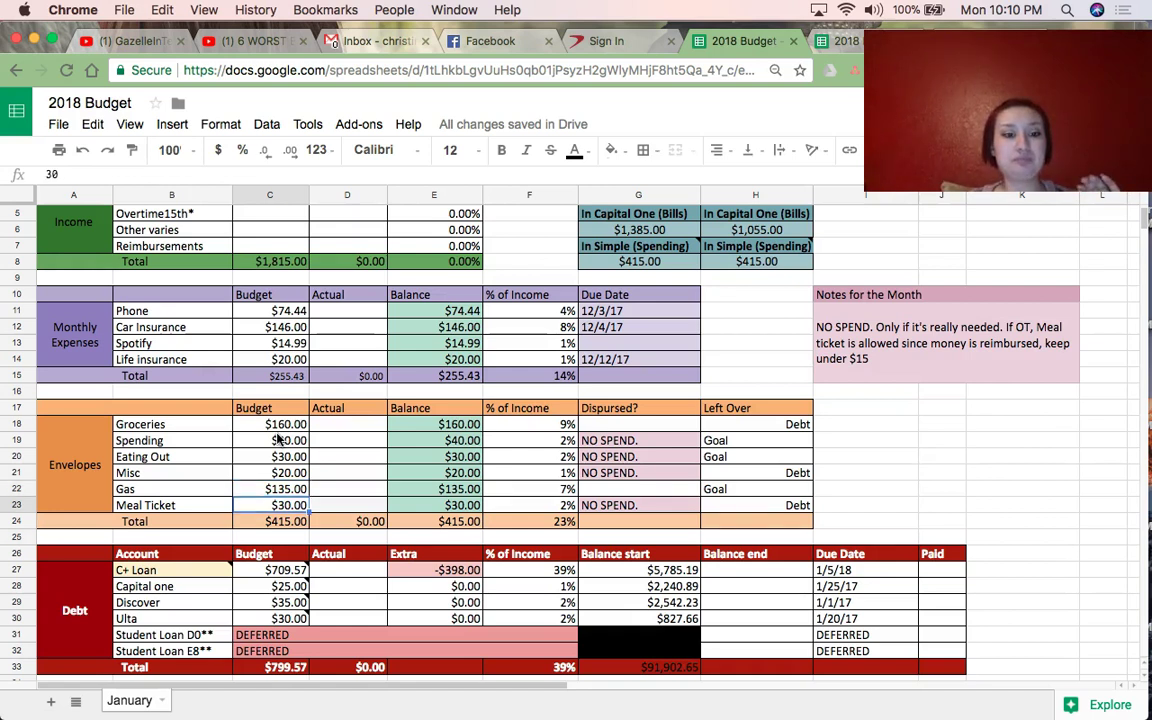
{"action": "key", "text": "Down"}
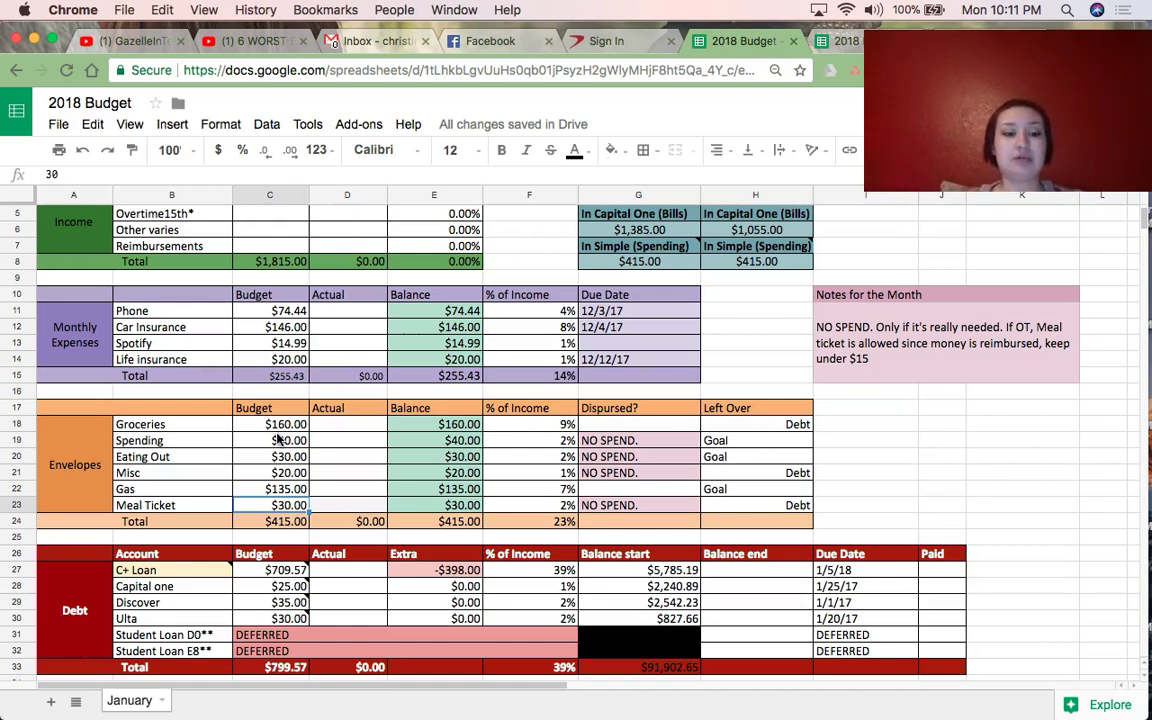
{"action": "key", "text": "Down"}
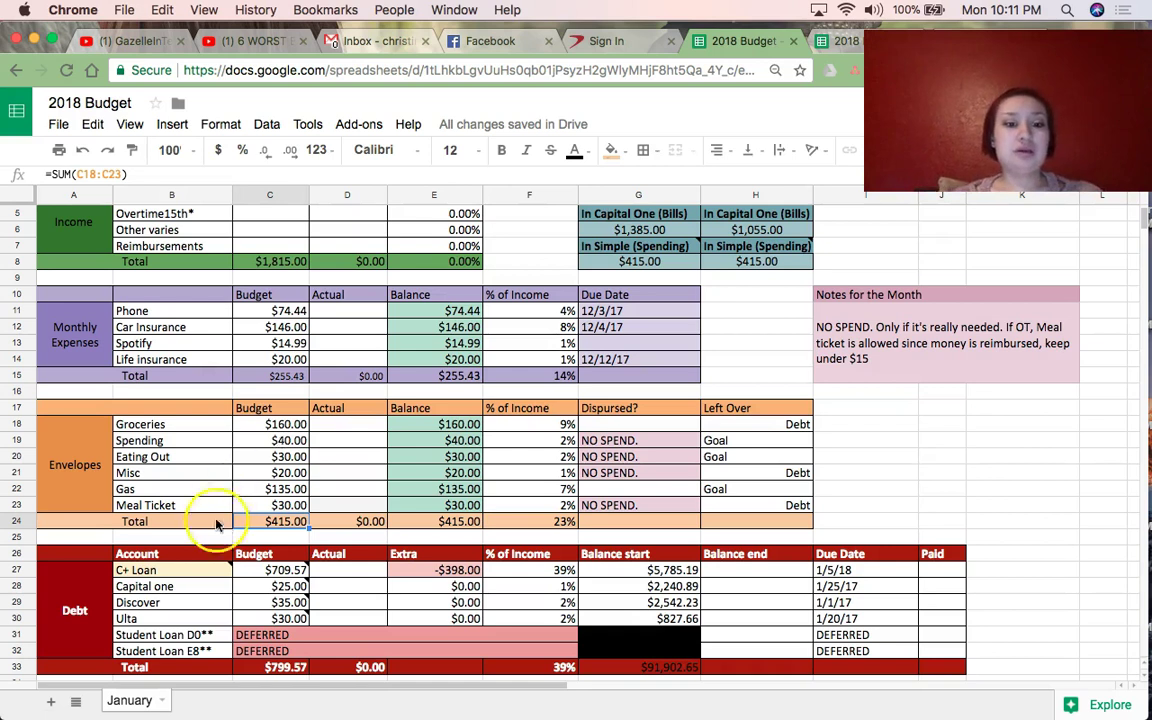
Examine the C+ Loan account and the starting balances of Ulta and Discover in the Debt section.
{"action": "scroll", "coordinate": [242, 521], "scroll_direction": "down", "scroll_amount": 1}
{"action": "scroll", "coordinate": [242, 521], "scroll_direction": "down", "scroll_amount": 2}
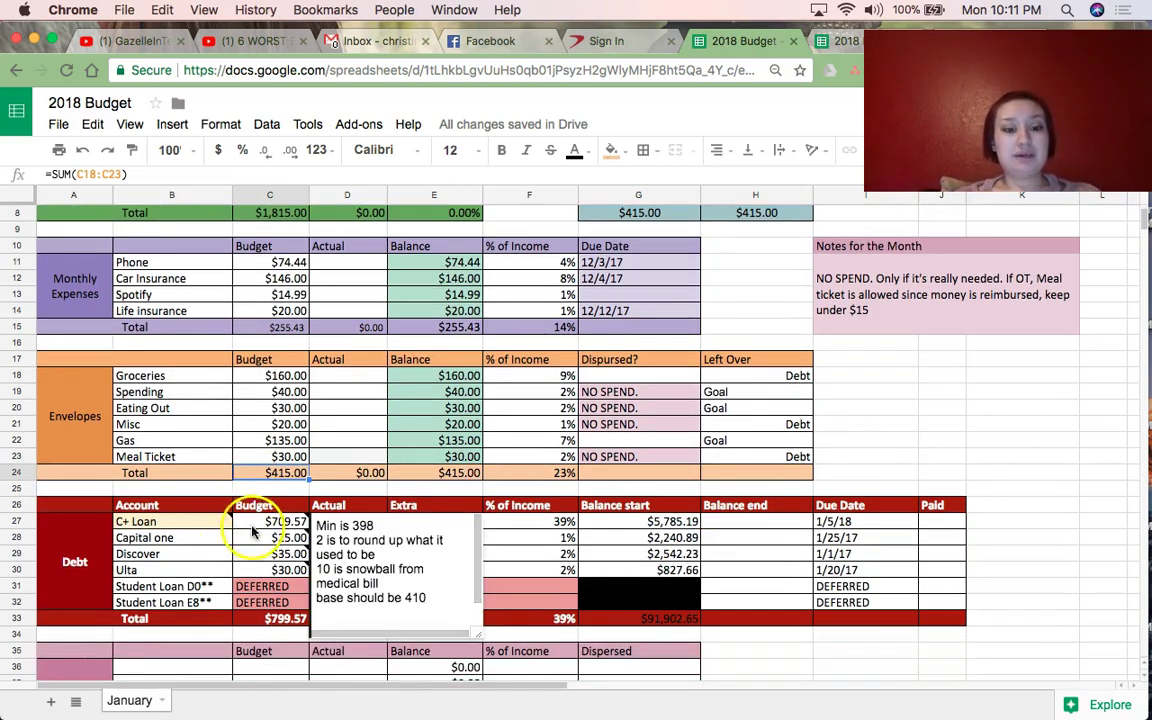
{"action": "left_click", "coordinate": [189, 520]}
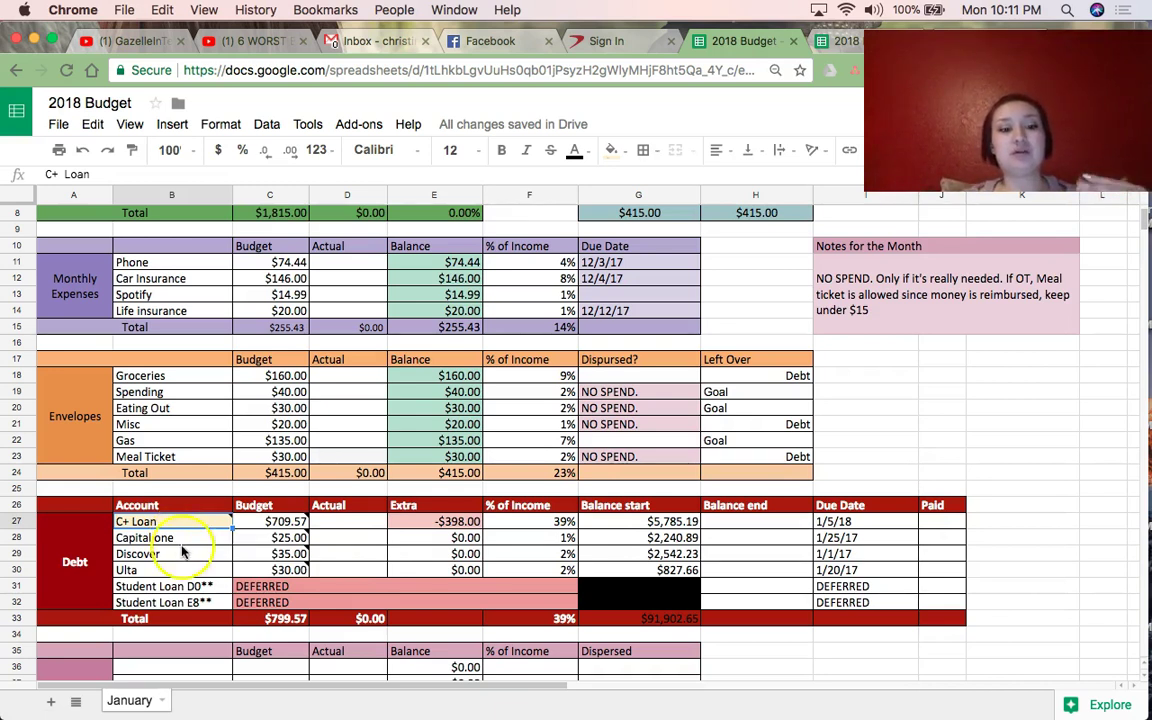
{"action": "left_click", "coordinate": [648, 570]}
{"action": "key", "text": "Left"}
{"action": "key", "text": "Left"}
{"action": "key", "text": "Left"}
{"action": "key", "text": "Left"}
{"action": "key", "text": "Left"}
{"action": "key", "text": "Left"}
{"action": "key", "text": "Left"}
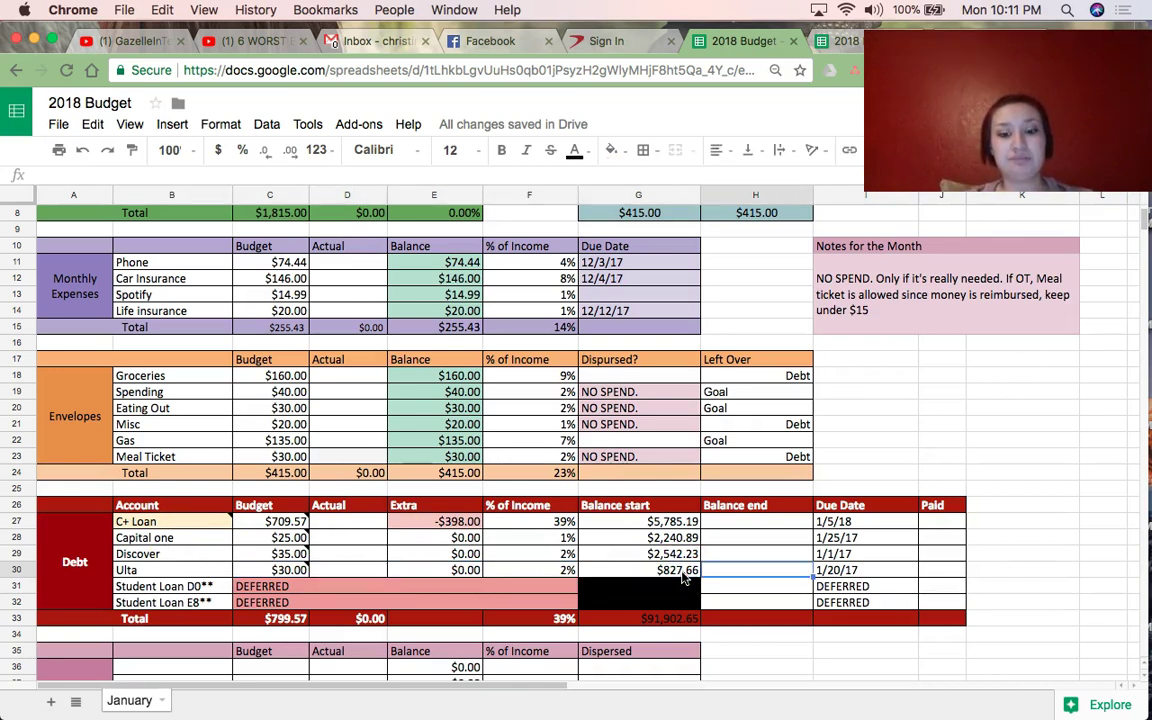
{"action": "key", "text": "Right"}
{"action": "key", "text": "Right"}
{"action": "key", "text": "Right"}
{"action": "key", "text": "Right"}
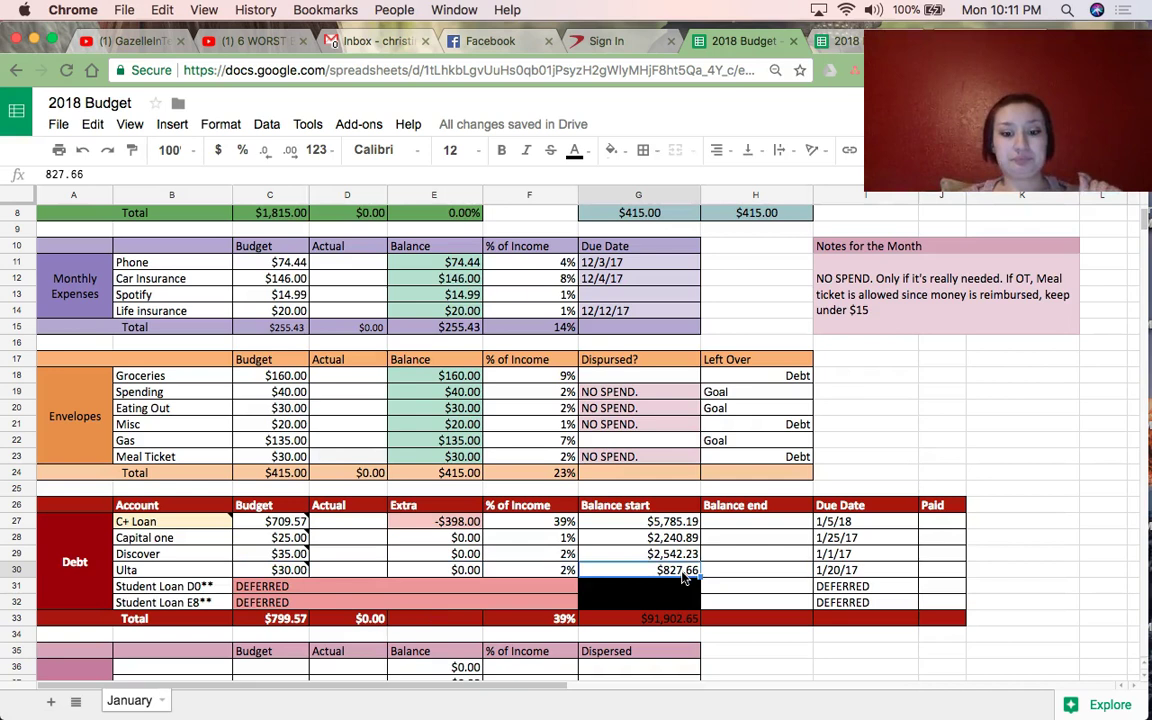
{"action": "key", "text": "Up"}
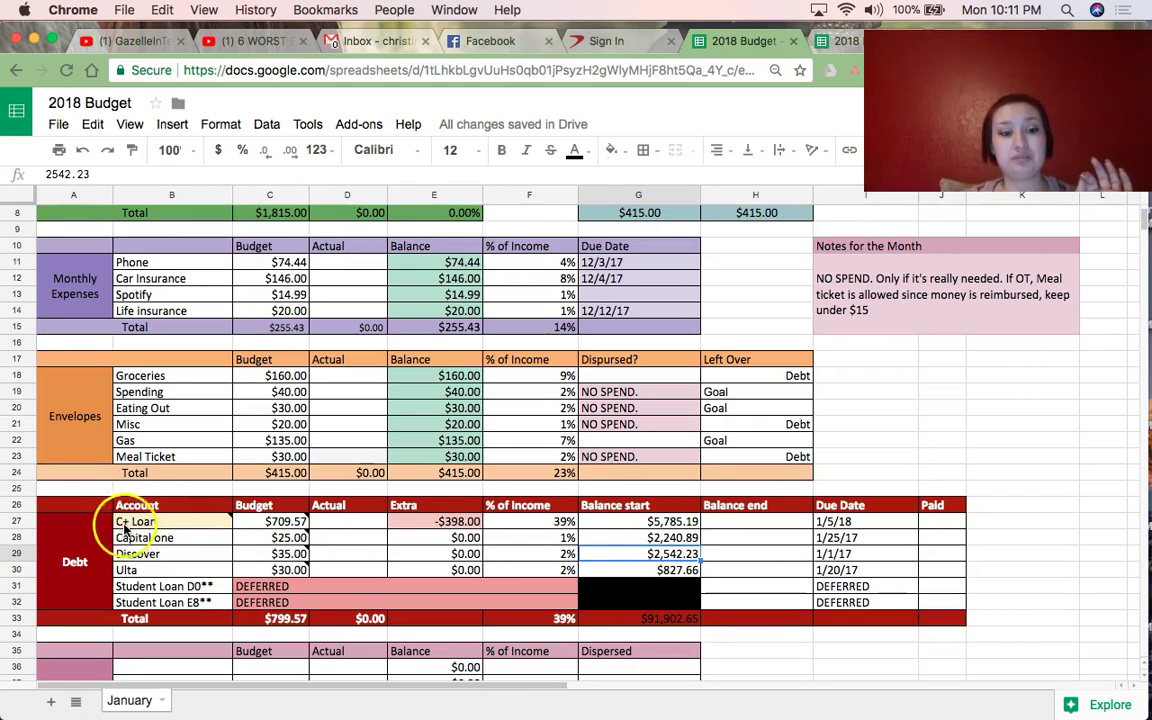
Read the note on C+ Loan and check the Debt section's budget entries, including both student loan rows.
{"action": "mouse_move", "coordinate": [136, 527]}
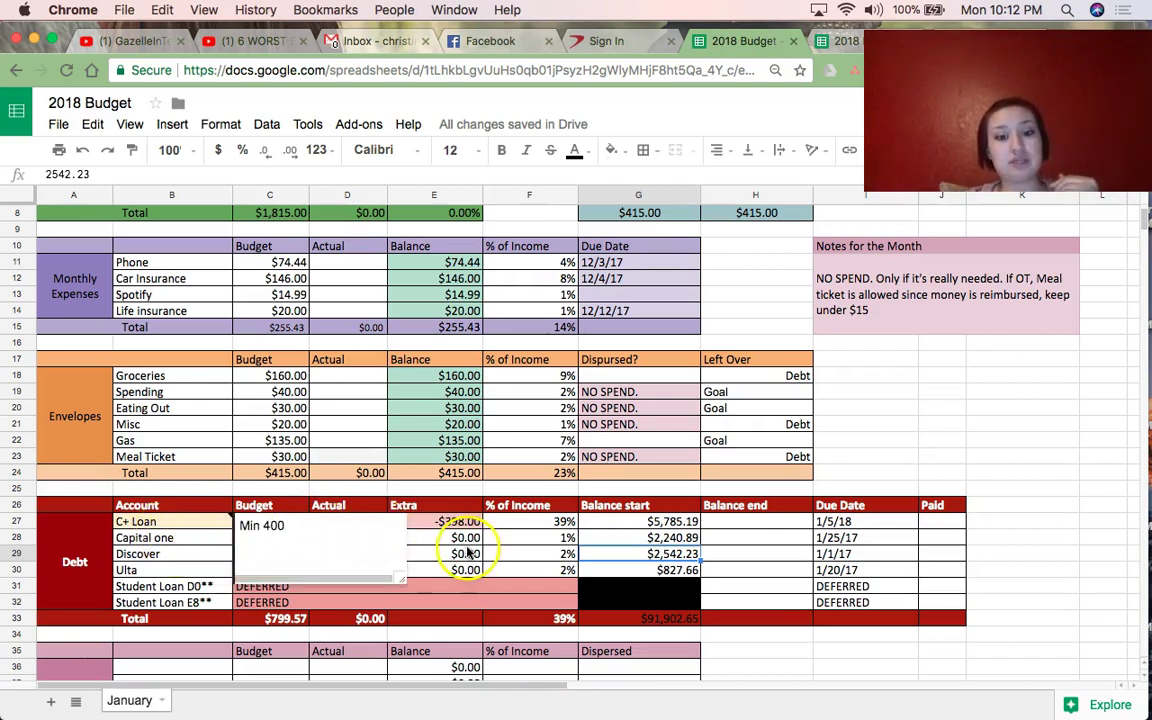
{"action": "left_click_drag", "start_coordinate": [455, 537], "coordinate": [440, 553]}
{"action": "left_click", "coordinate": [289, 553]}
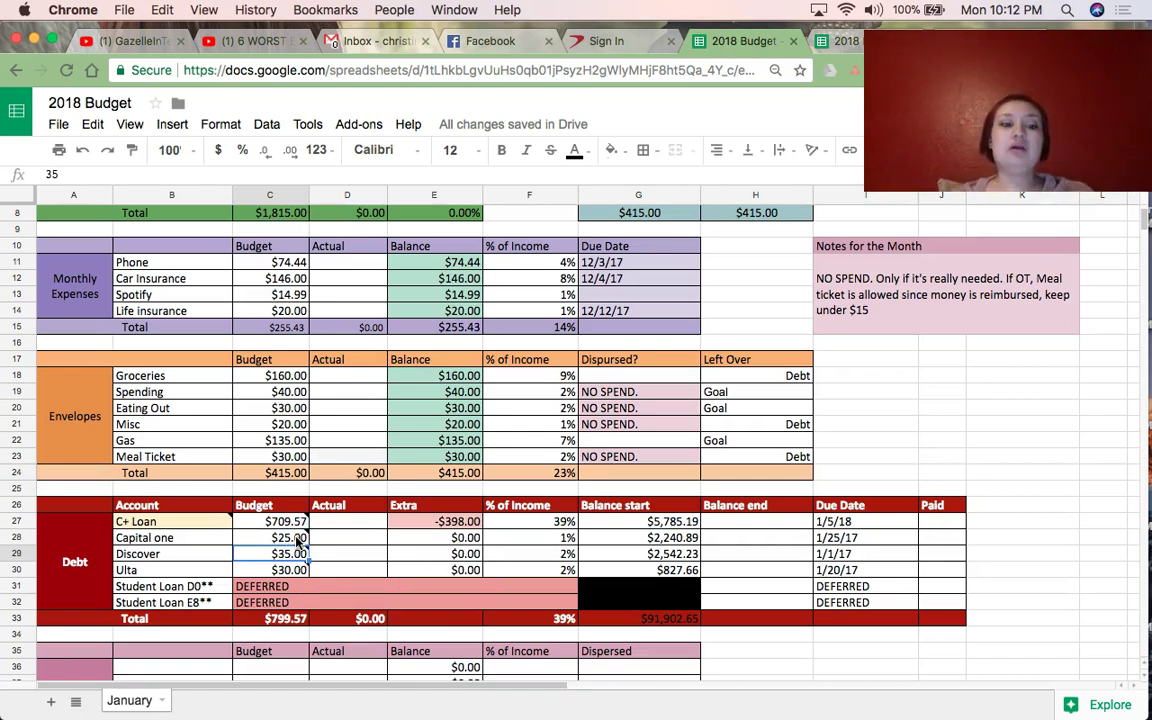
{"action": "key", "text": "Up"}
{"action": "key", "text": "Up"}
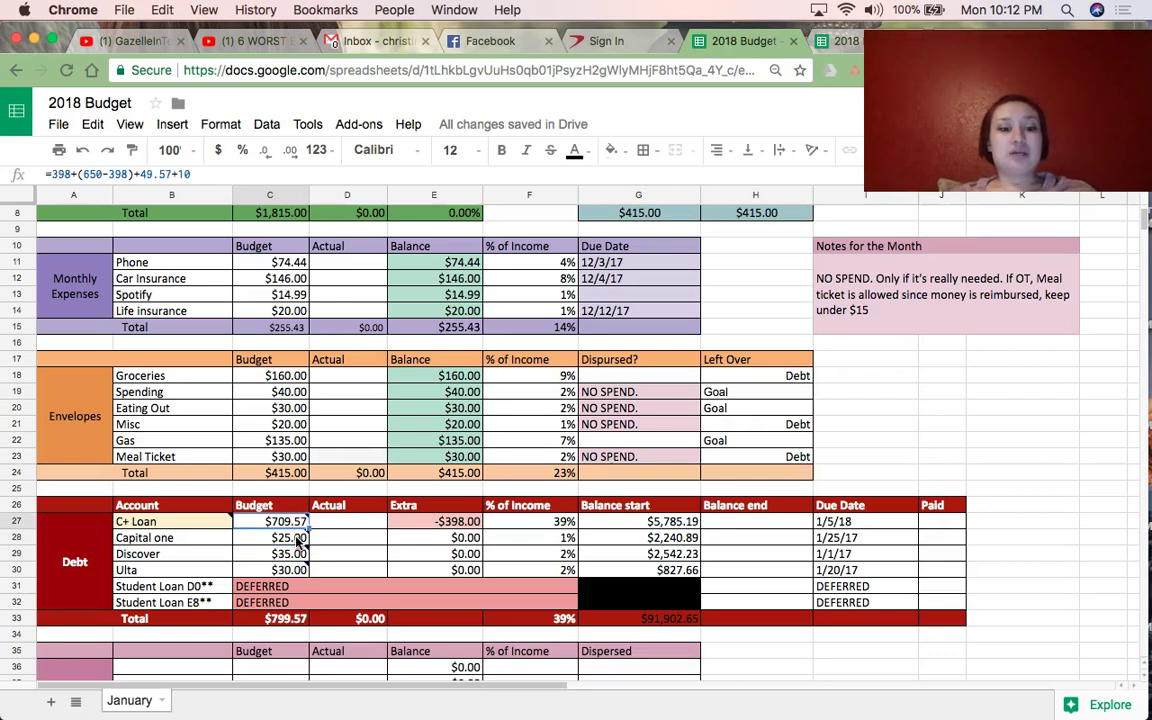
{"action": "left_click", "coordinate": [245, 587]}
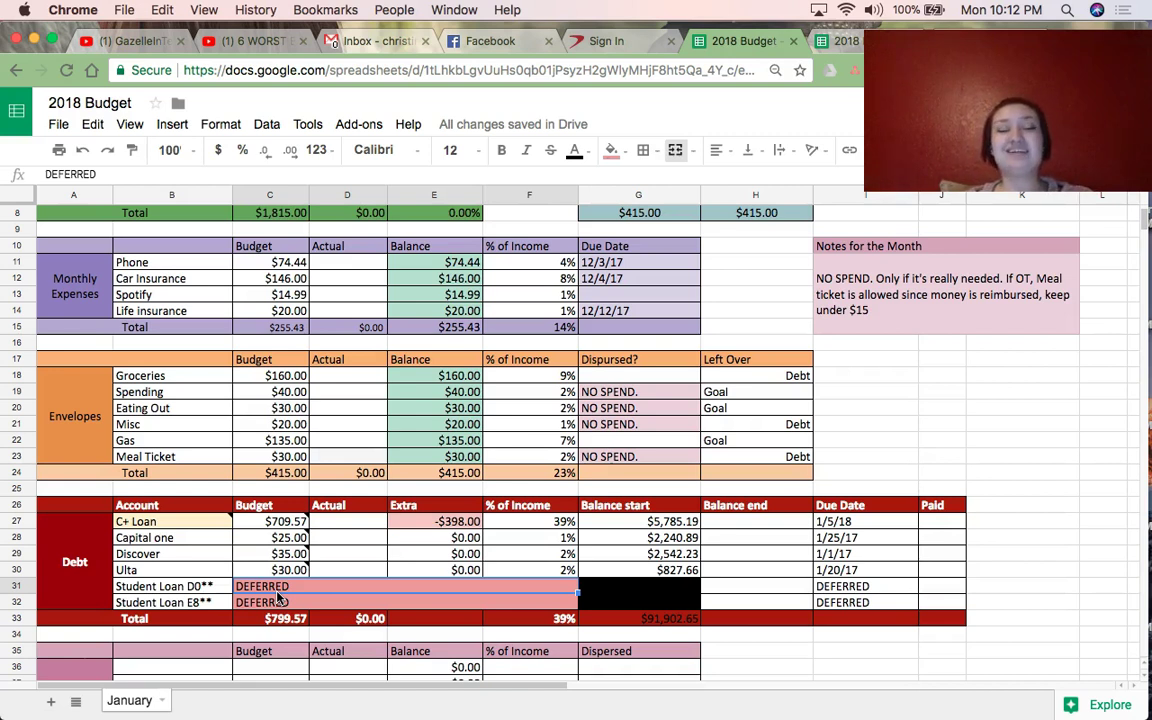
{"action": "left_click", "coordinate": [280, 598]}
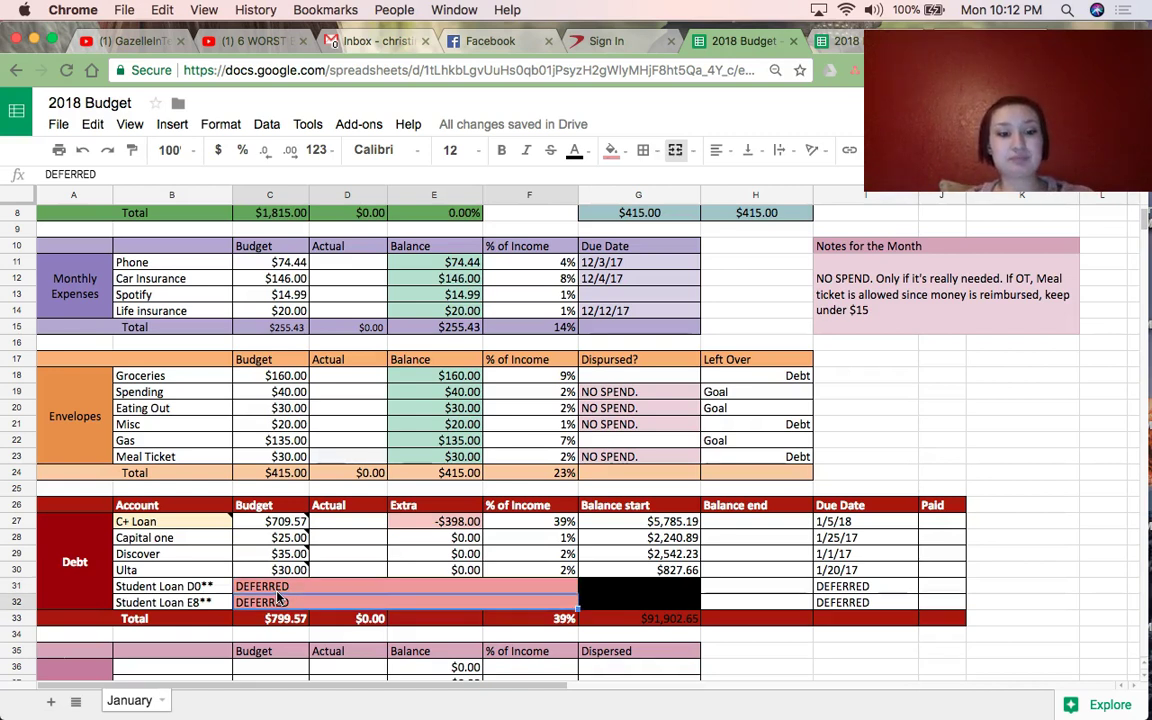
Label the pink section below Debt "Planned Expenses" and wrap the label text within its cell.
{"action": "scroll", "coordinate": [278, 597], "scroll_direction": "down", "scroll_amount": 5}
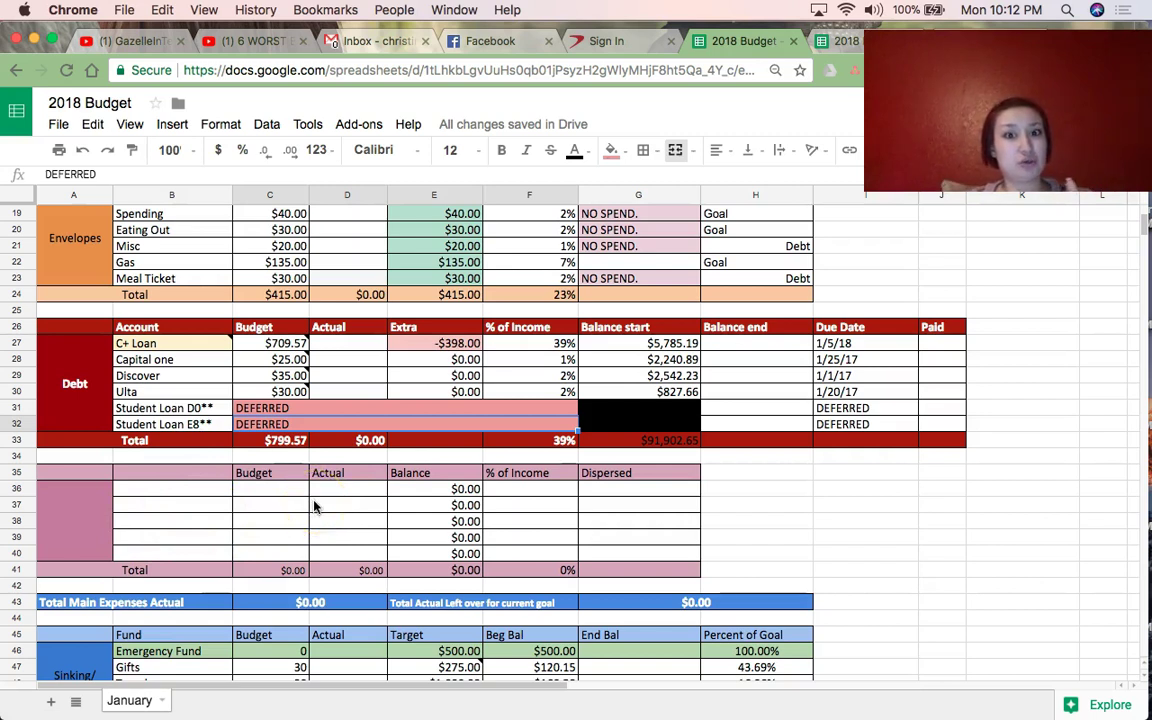
{"action": "left_click", "coordinate": [72, 536]}
{"action": "type", "text": "Planne"}
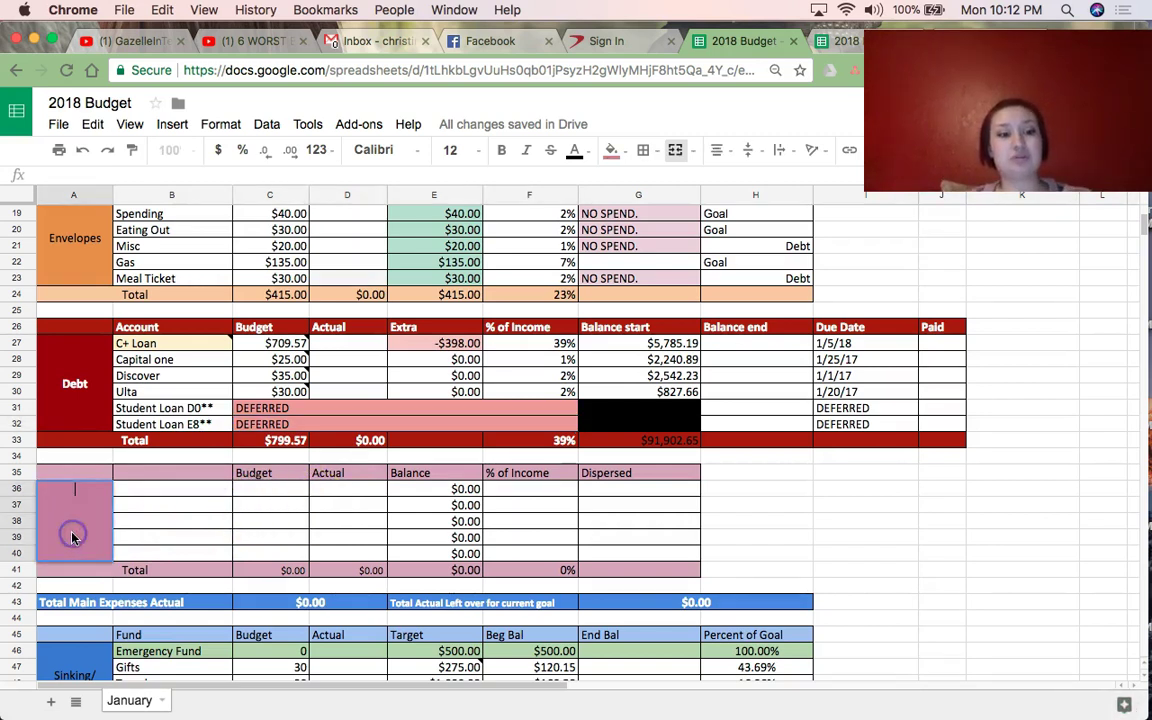
{"action": "type", "text": "d"}
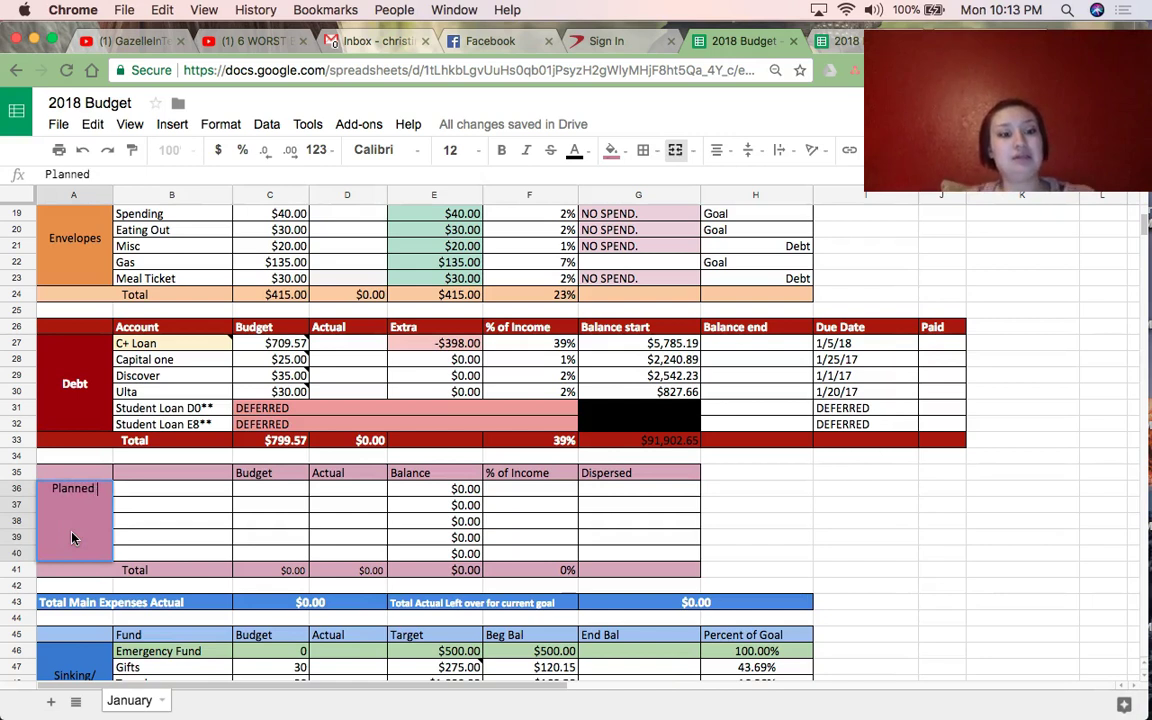
{"action": "type", "text": " Expenses"}
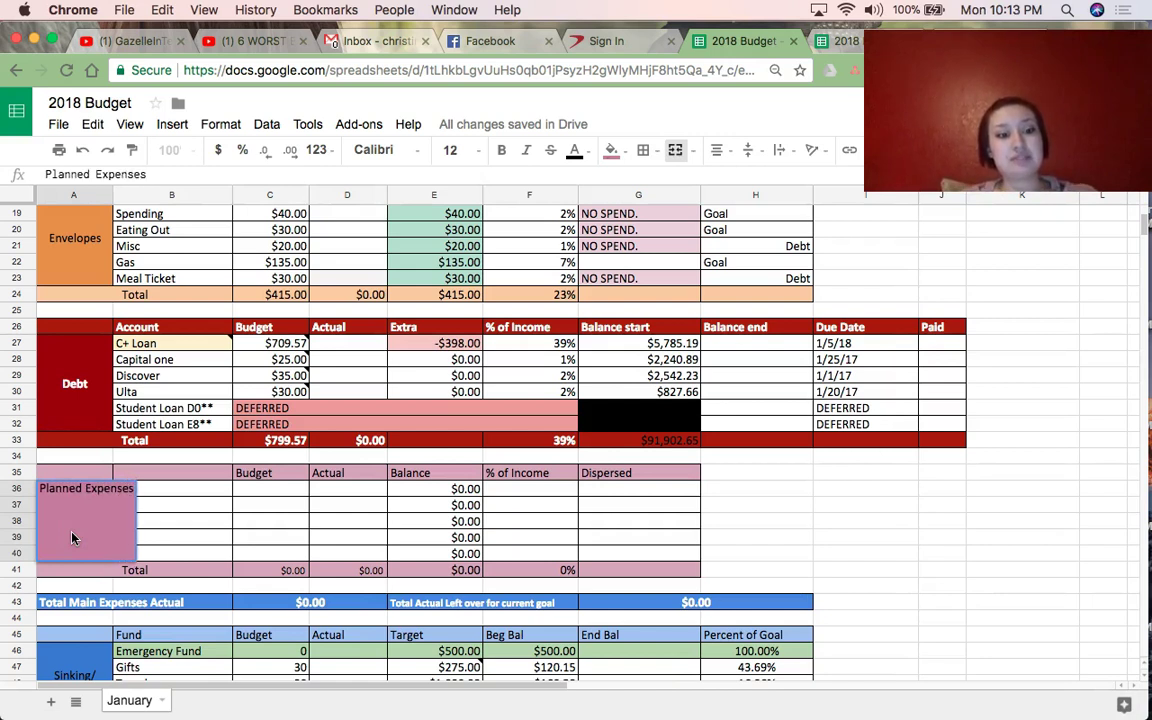
{"action": "key", "text": "Return"}
{"action": "left_click", "coordinate": [68, 532]}
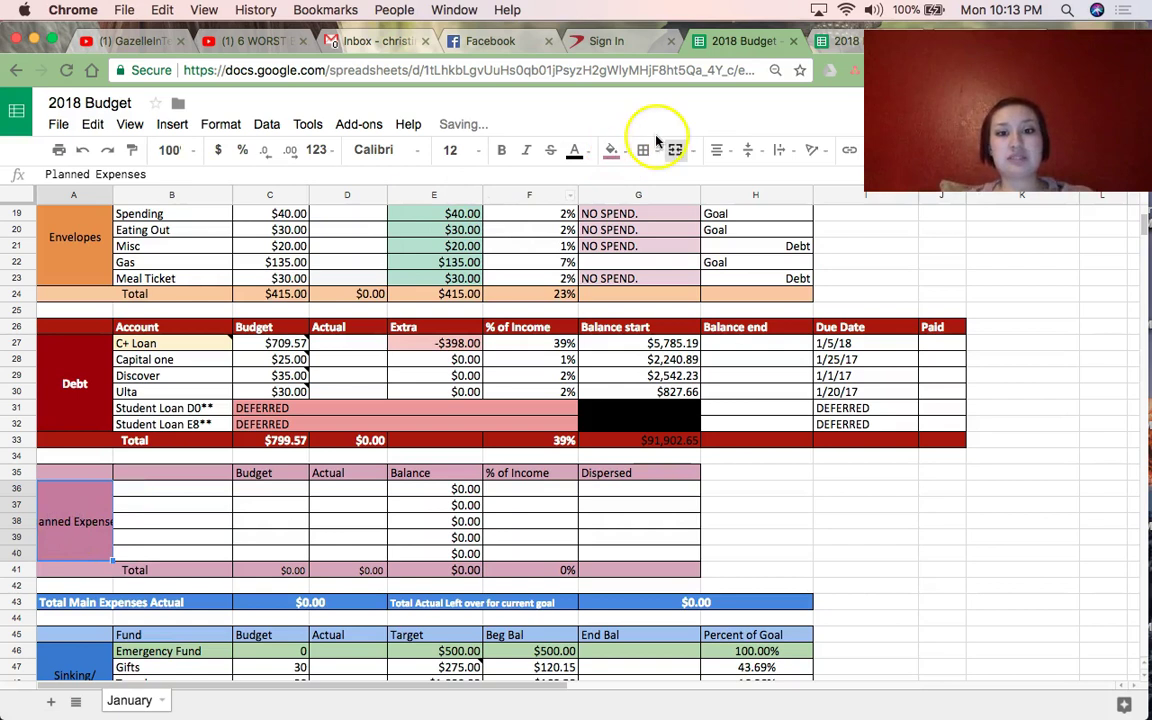
{"action": "left_click", "coordinate": [781, 150]}
{"action": "left_click", "coordinate": [810, 178]}
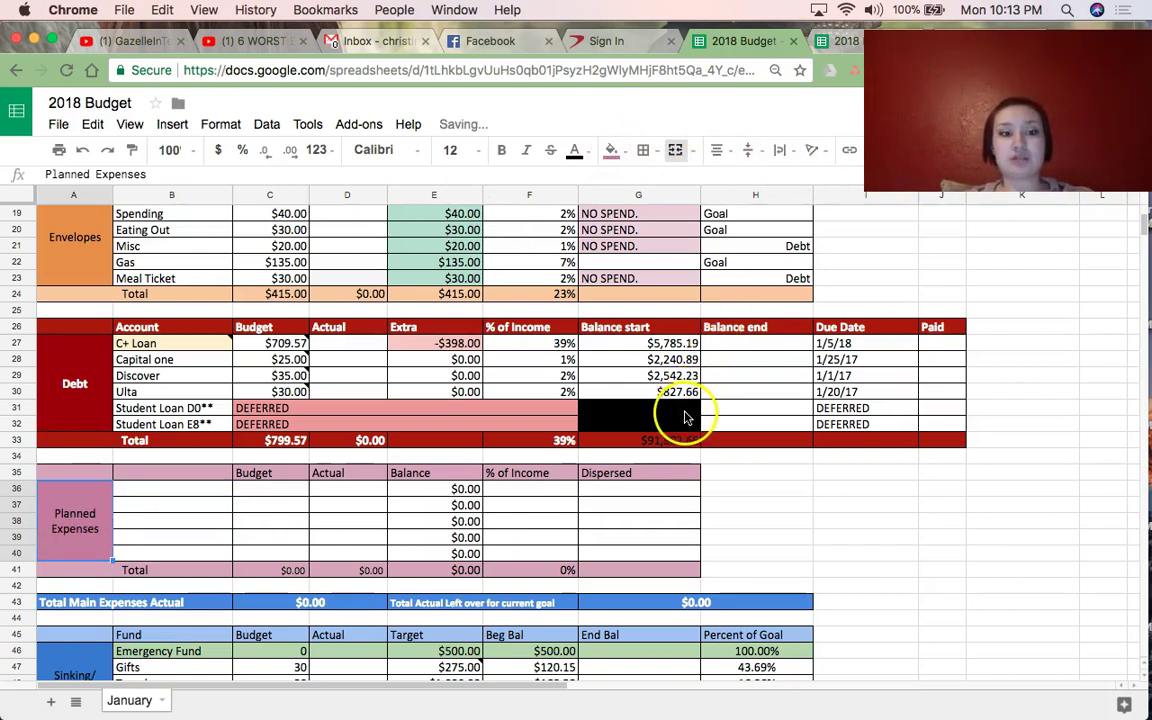
Look over the Planned Expenses rows and the Sinking/Savings funds, including Car Registration 9/17 and the Super Secret Sauce Goal budget.
{"action": "left_click", "coordinate": [196, 512]}
{"action": "scroll", "coordinate": [196, 514], "scroll_direction": "up", "scroll_amount": 3}
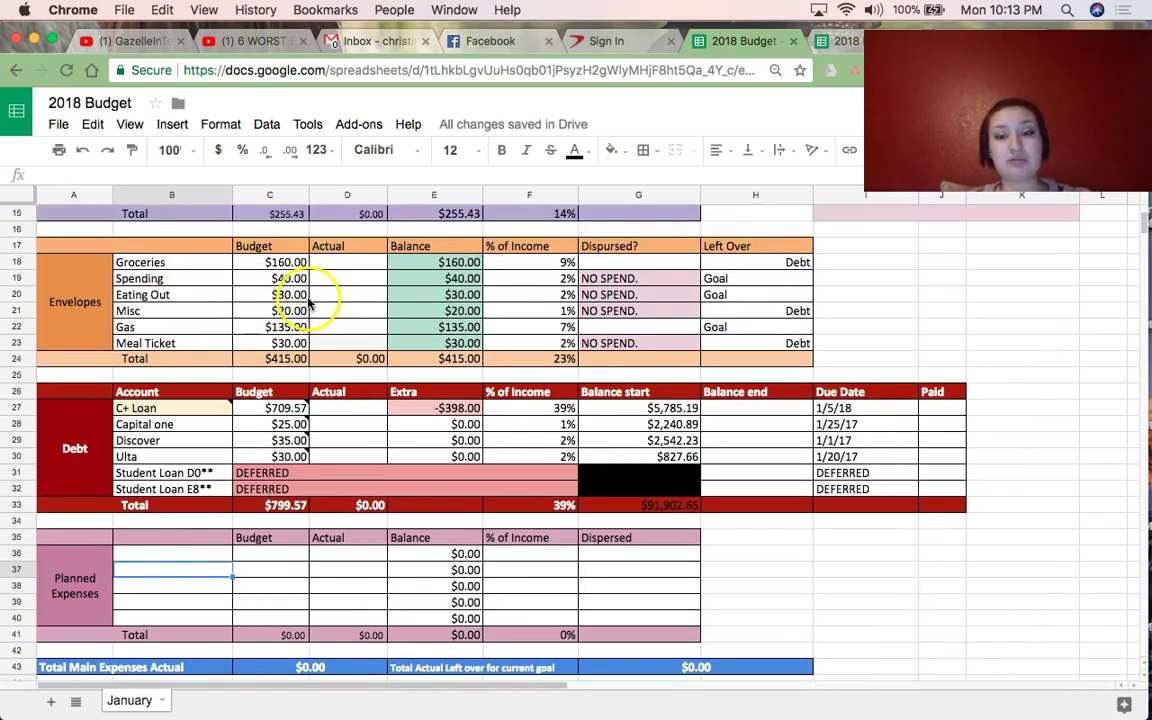
{"action": "left_click", "coordinate": [180, 558]}
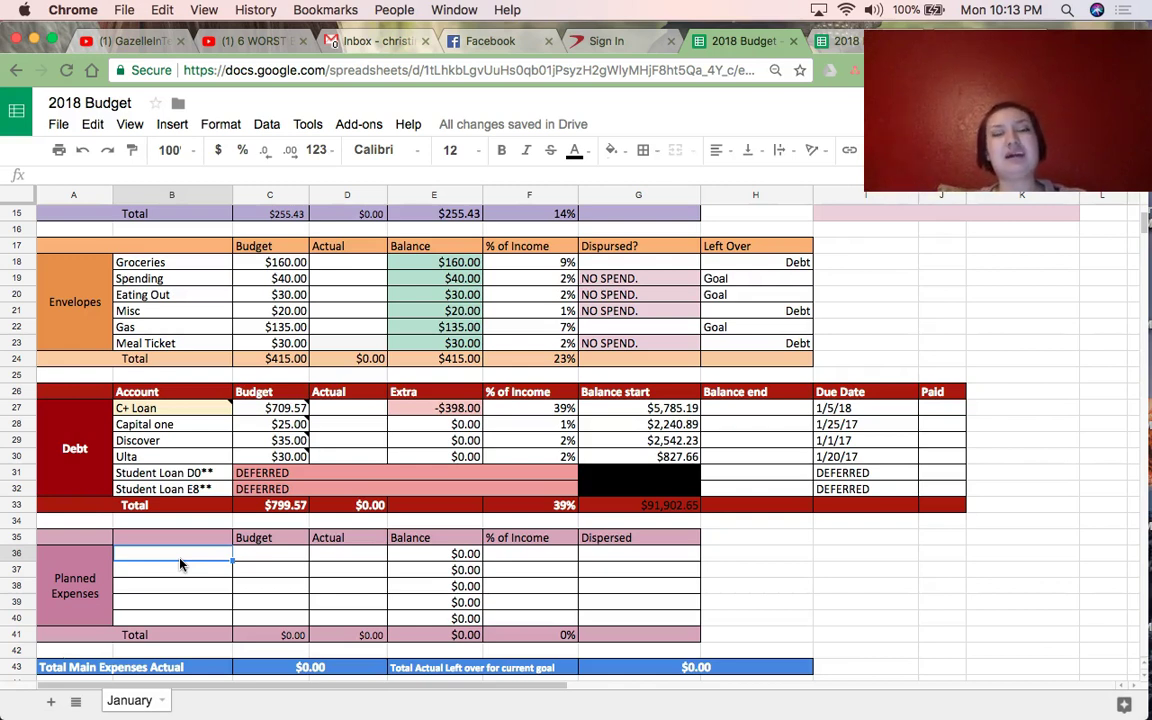
{"action": "scroll", "coordinate": [180, 564], "scroll_direction": "down", "scroll_amount": 3}
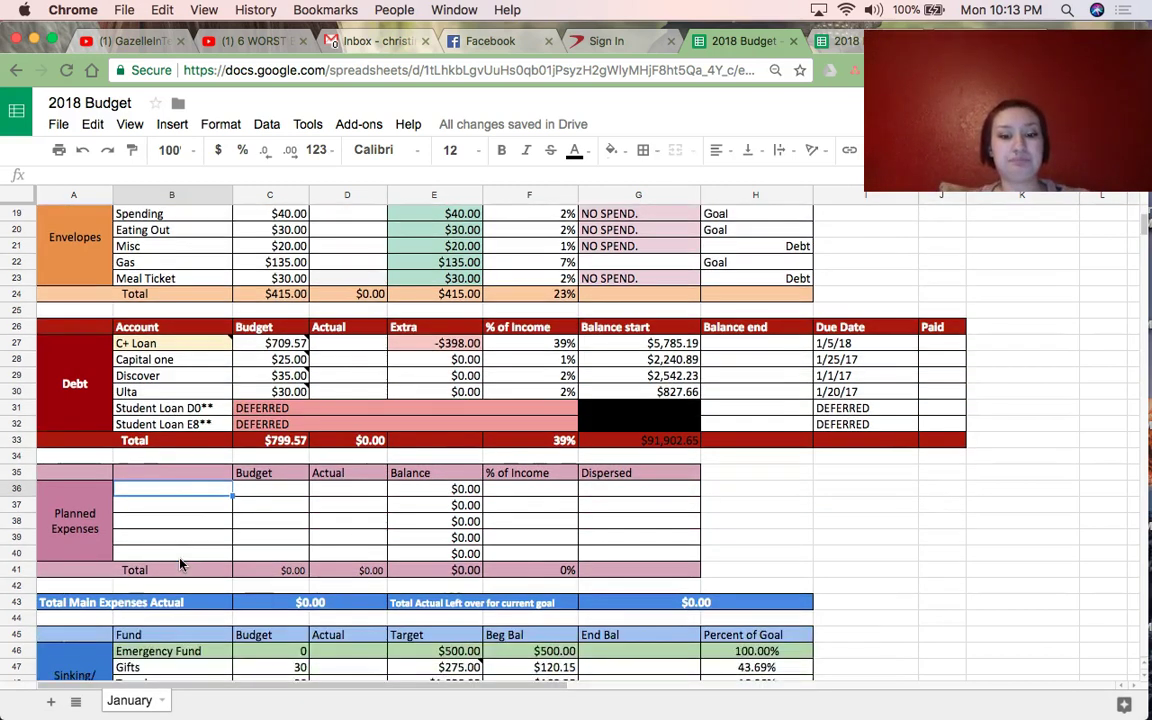
{"action": "scroll", "coordinate": [180, 564], "scroll_direction": "down", "scroll_amount": 5}
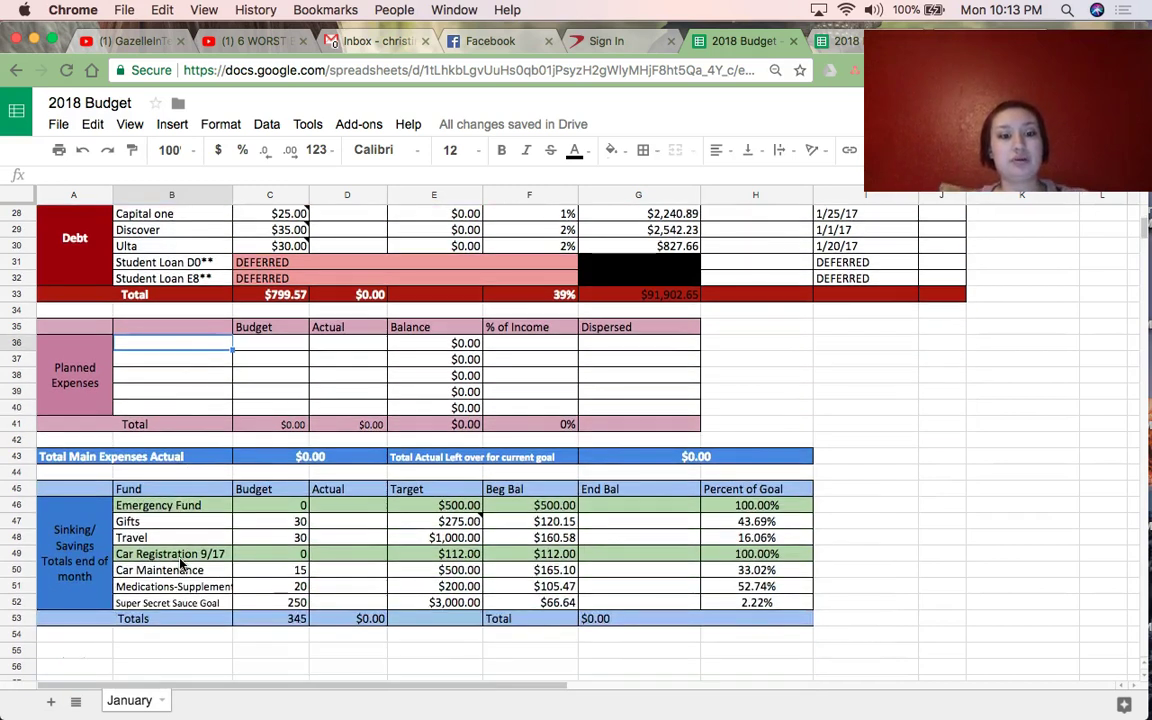
{"action": "scroll", "coordinate": [180, 564], "scroll_direction": "down", "scroll_amount": 1}
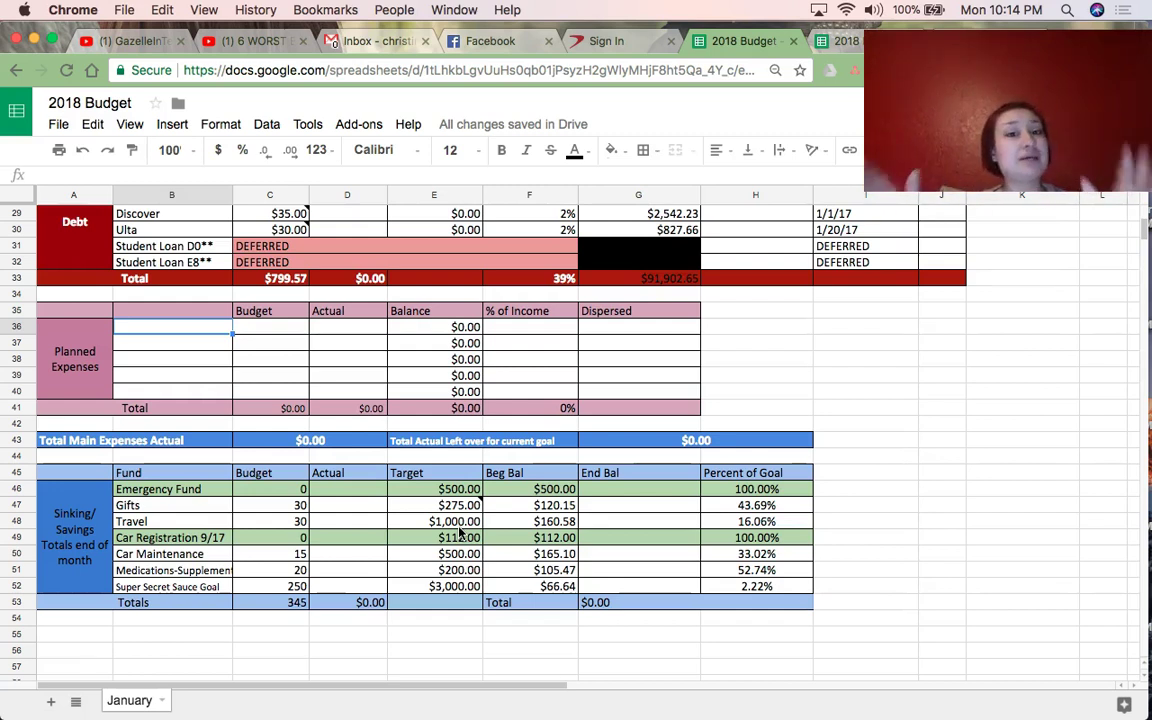
{"action": "scroll", "coordinate": [460, 533], "scroll_direction": "down", "scroll_amount": 1}
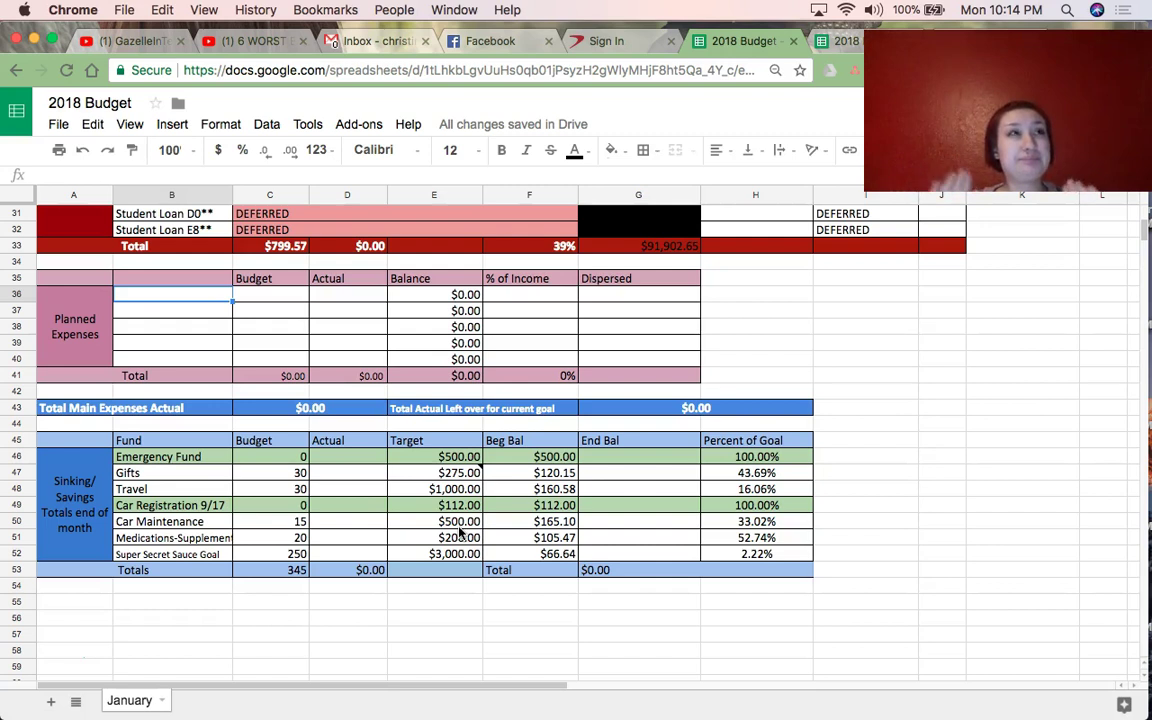
{"action": "scroll", "coordinate": [460, 533], "scroll_direction": "down", "scroll_amount": 1}
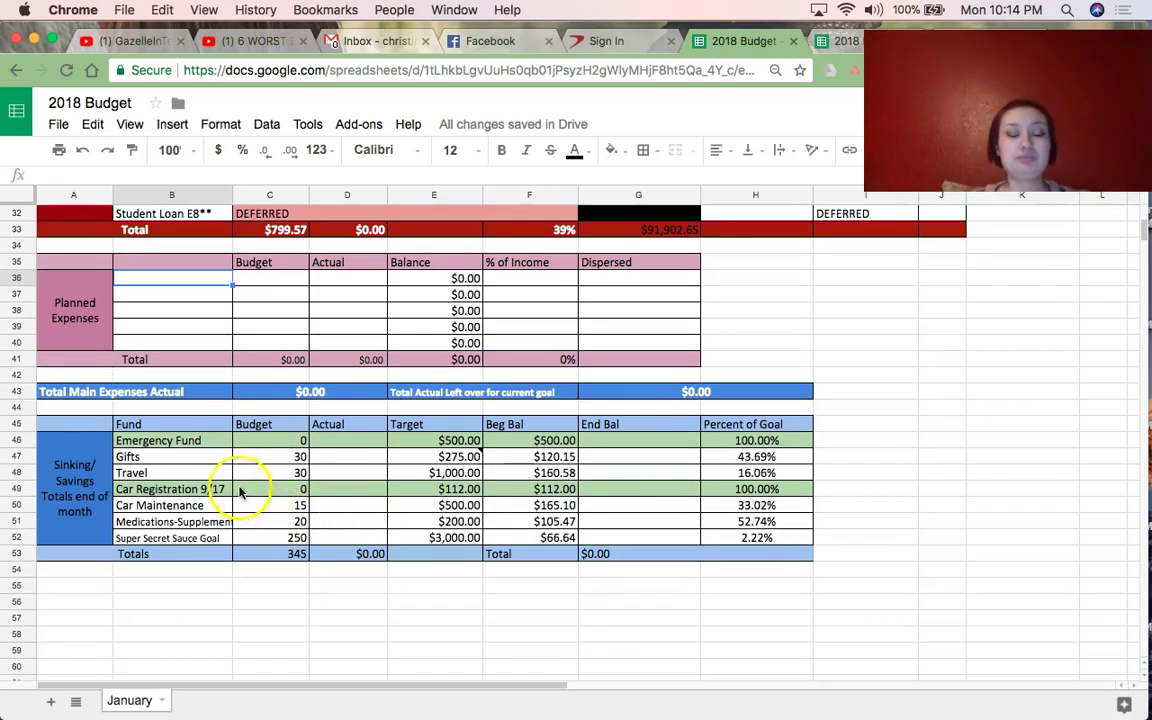
{"action": "left_click", "coordinate": [537, 492]}
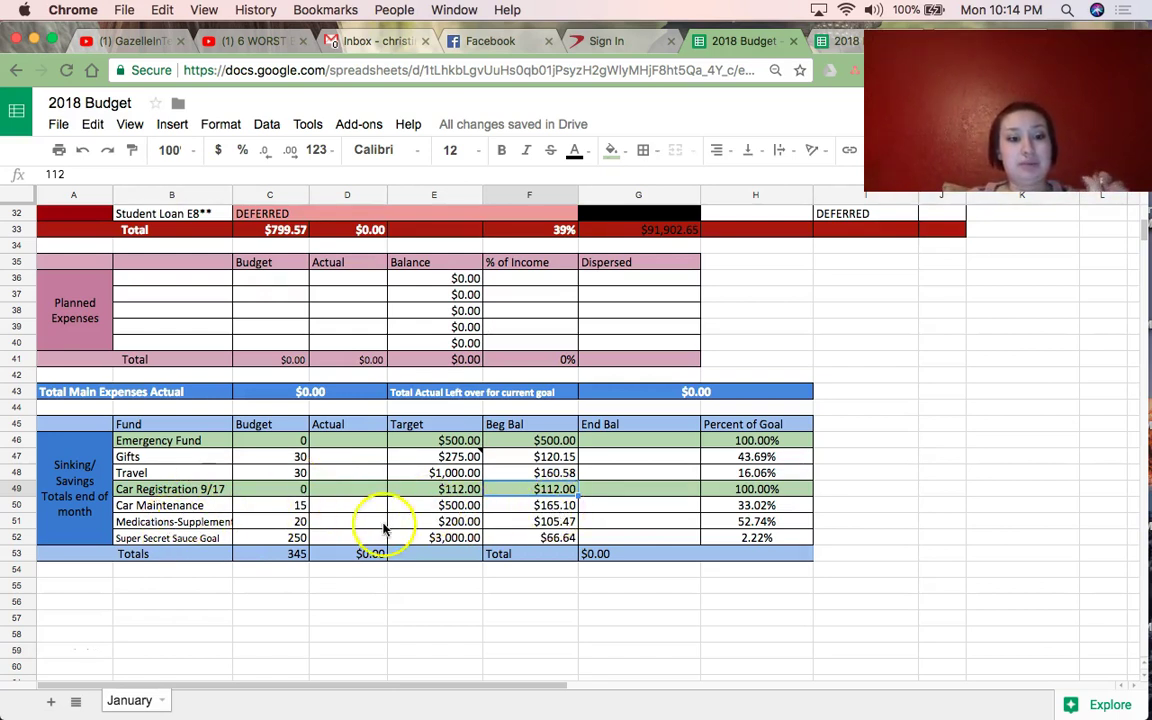
{"action": "left_click", "coordinate": [162, 539]}
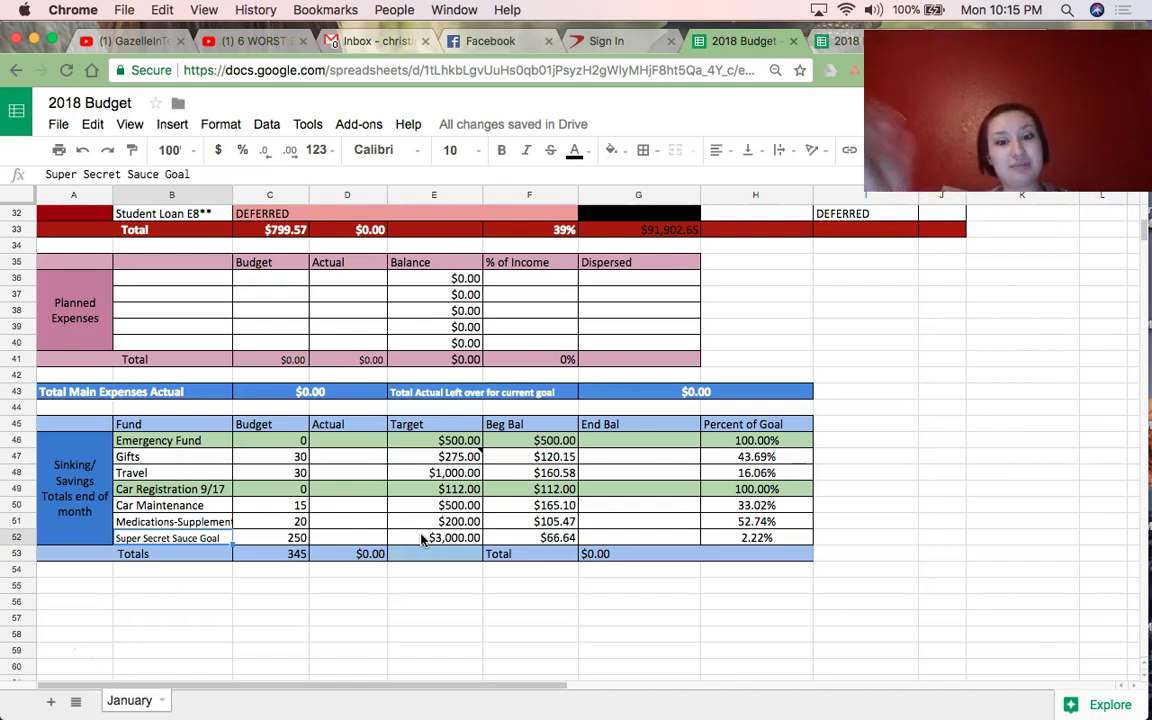
{"action": "left_click", "coordinate": [290, 538]}
{"action": "scroll", "coordinate": [296, 545], "scroll_direction": "up", "scroll_amount": 1}
{"action": "scroll", "coordinate": [296, 545], "scroll_direction": "down", "scroll_amount": 1}
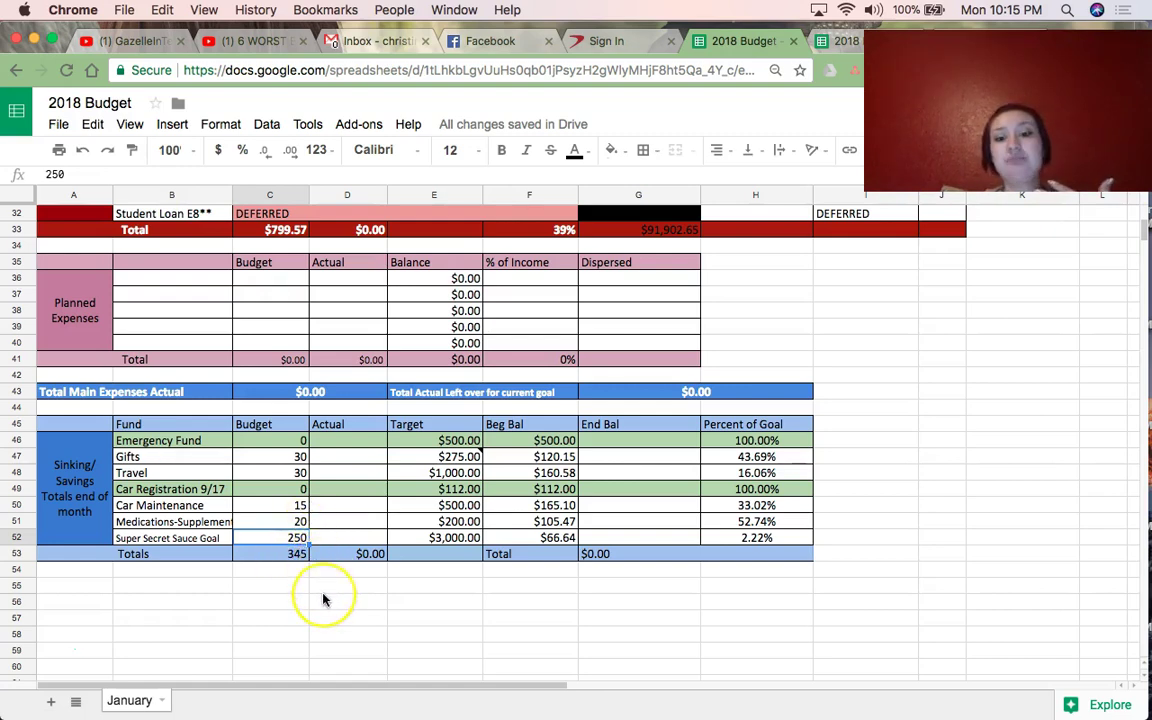
Set the Phone due date in Monthly Expenses to 1/3/17.
{"action": "scroll", "coordinate": [322, 599], "scroll_direction": "up", "scroll_amount": 5}
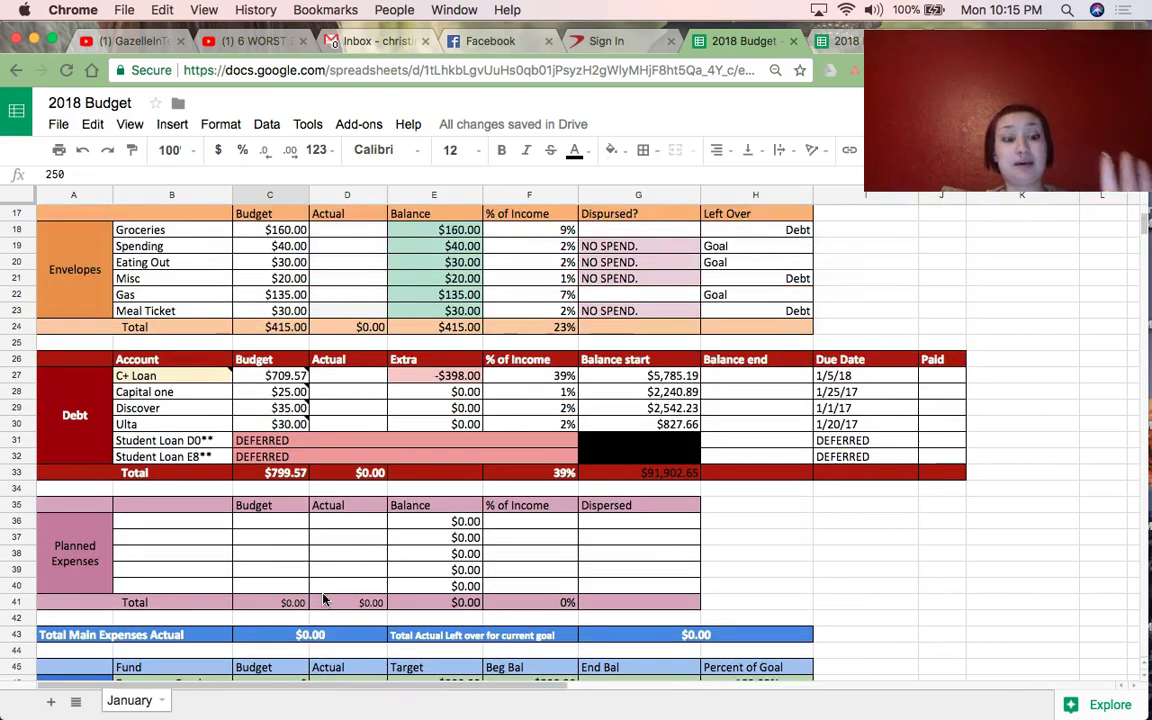
{"action": "scroll", "coordinate": [322, 599], "scroll_direction": "up", "scroll_amount": 5}
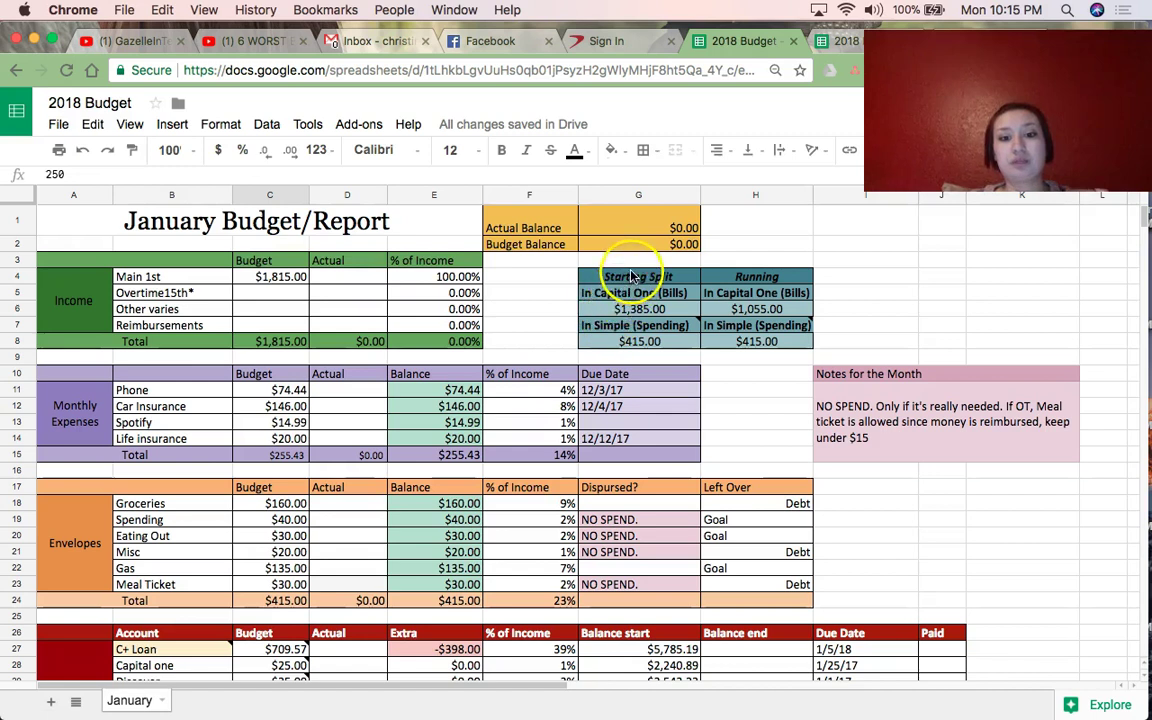
{"action": "left_click", "coordinate": [605, 390]}
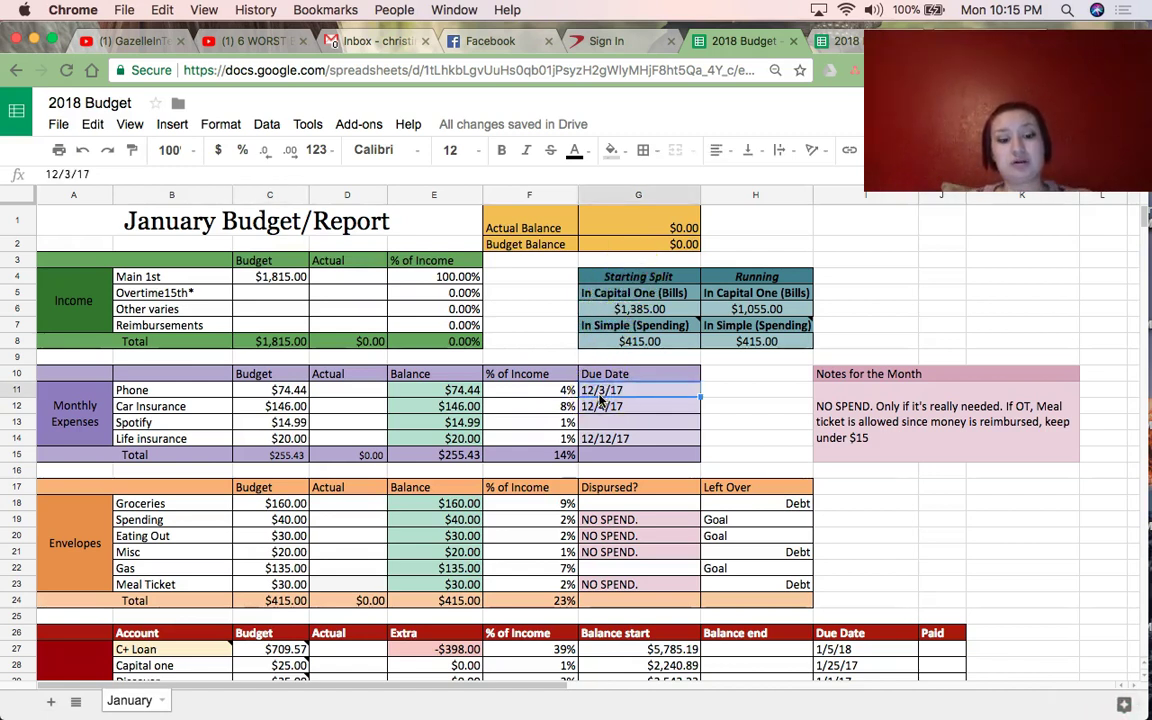
{"action": "type", "text": "1/3/17"}
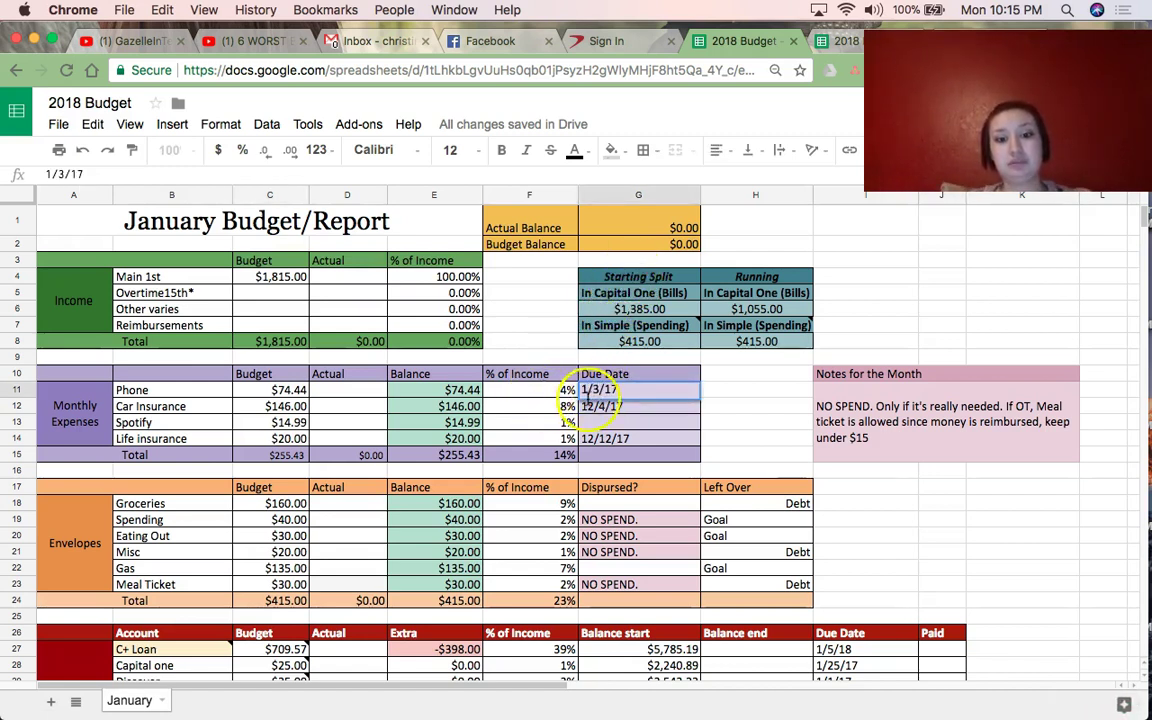
{"action": "key", "text": "Return"}
{"action": "type", "text": "1/"}
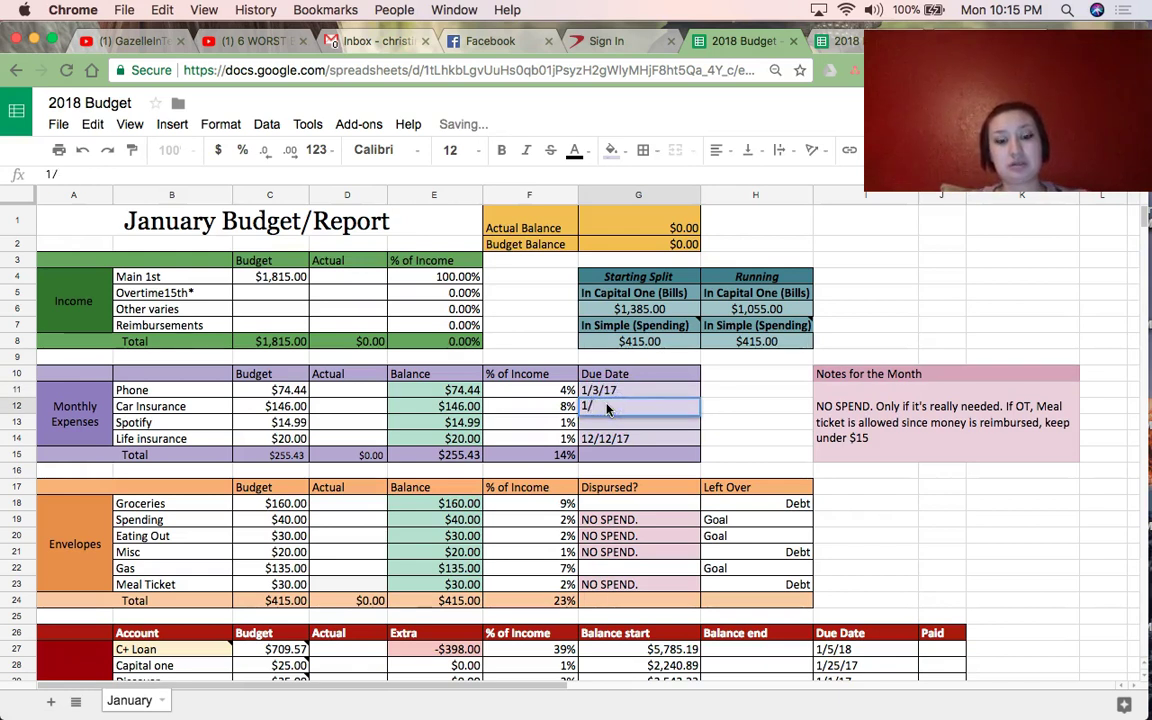
{"action": "left_click", "coordinate": [680, 424]}
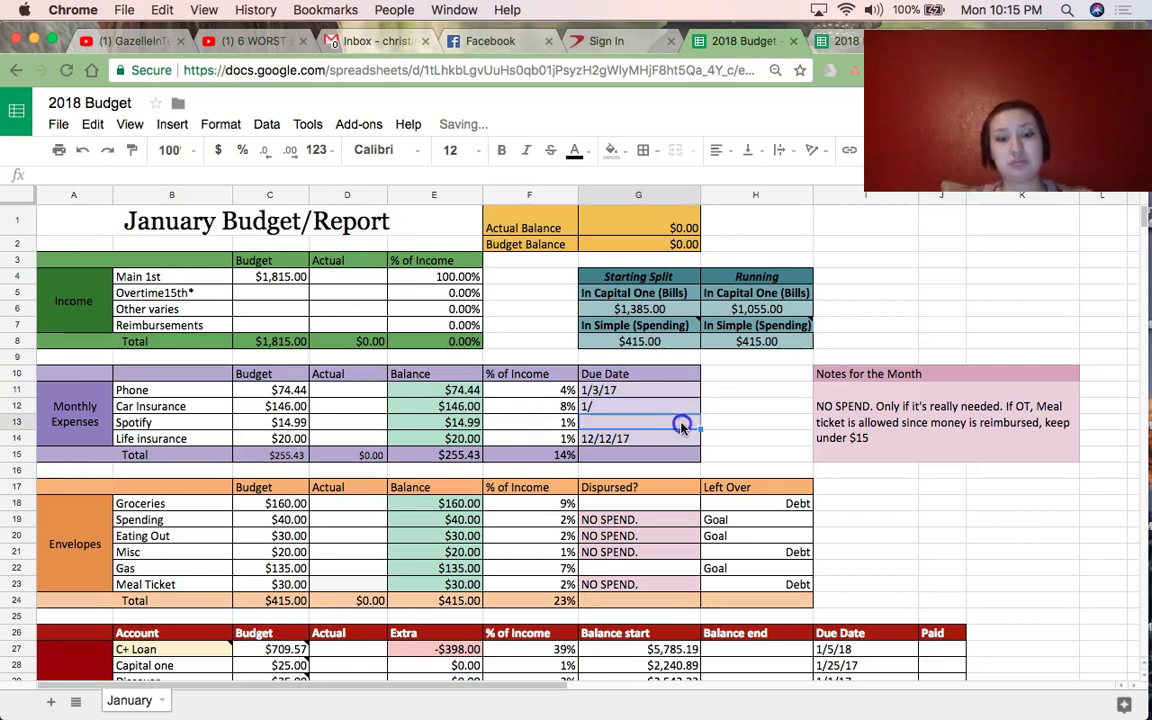
{"action": "left_click", "coordinate": [83, 149]}
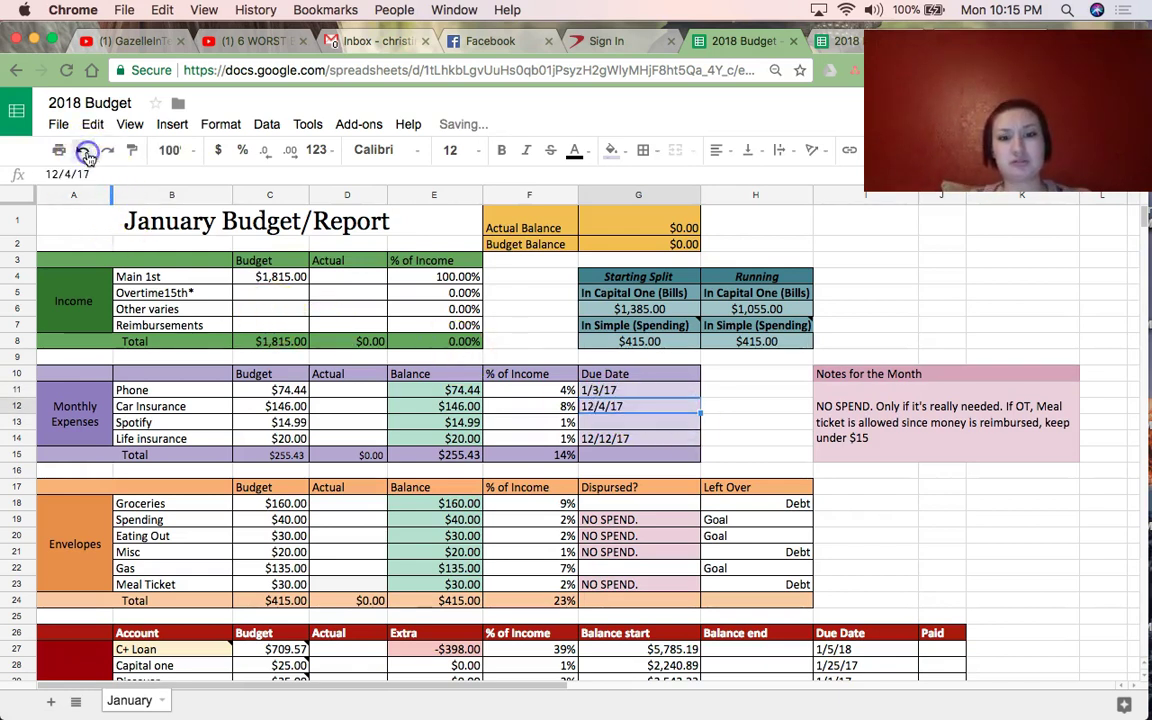
Set the Monthly Expenses due dates to 1/4/18 for Car Insurance and 1/12/18 for Life insurance.
{"action": "double_click", "coordinate": [600, 405]}
{"action": "left_click", "coordinate": [694, 434]}
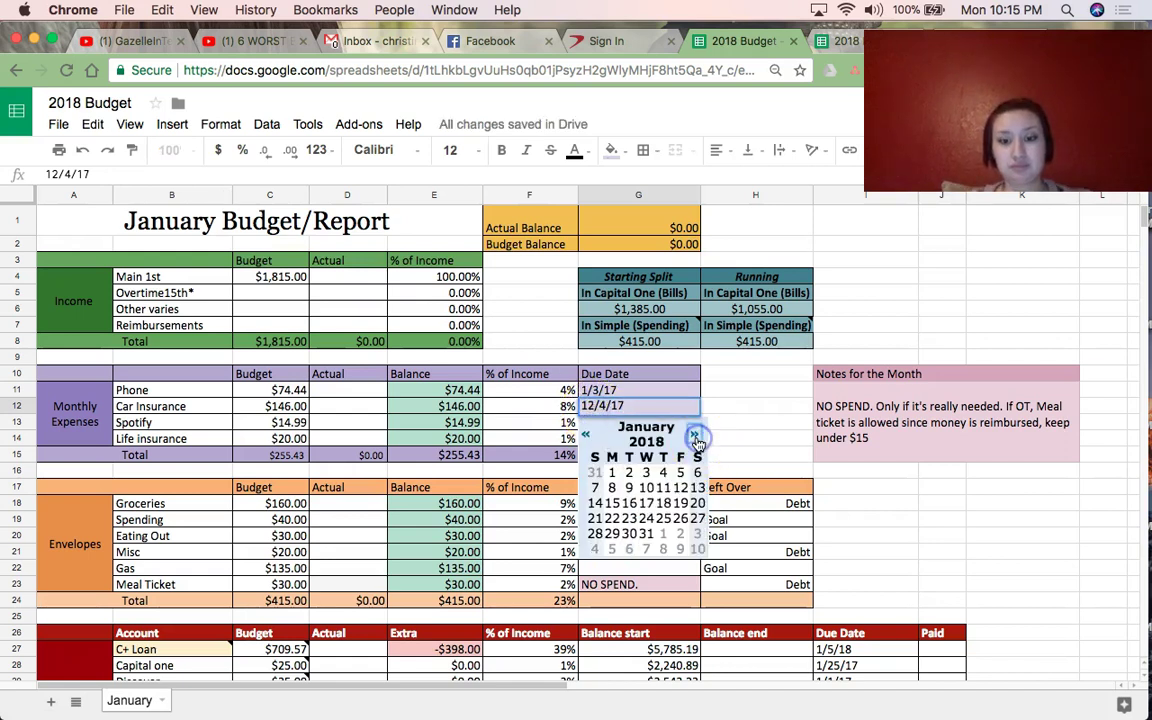
{"action": "left_click", "coordinate": [662, 474]}
{"action": "left_click", "coordinate": [600, 438]}
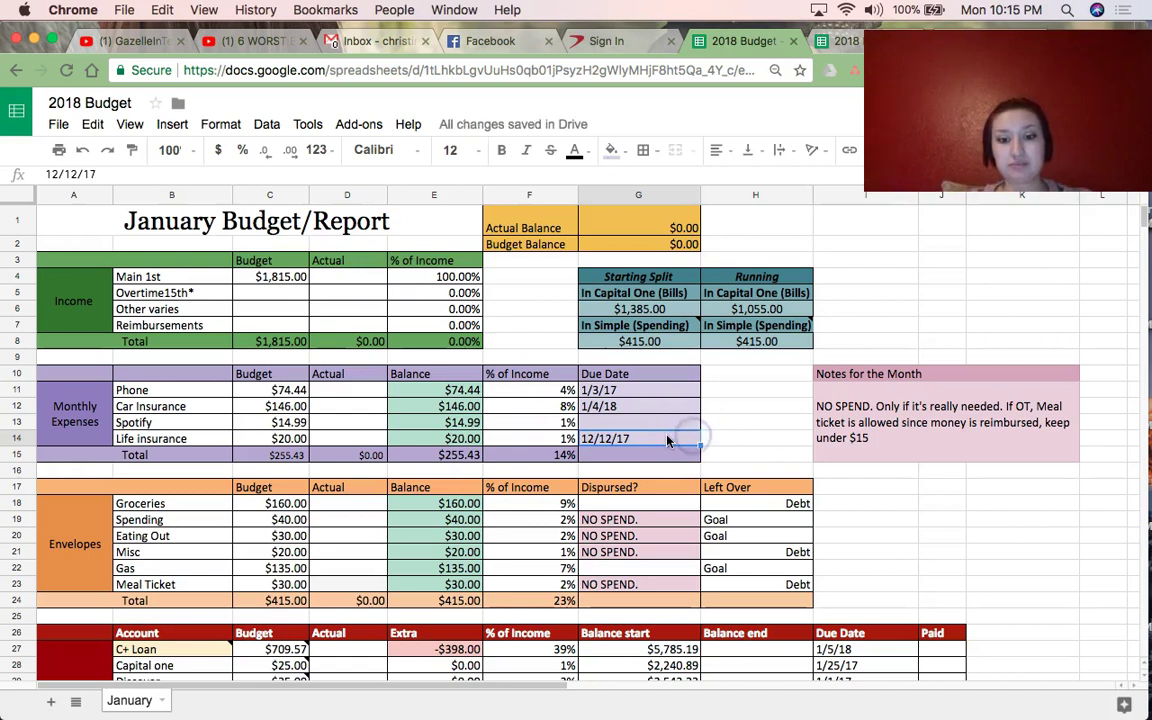
{"action": "double_click", "coordinate": [665, 438]}
{"action": "left_click", "coordinate": [694, 466]}
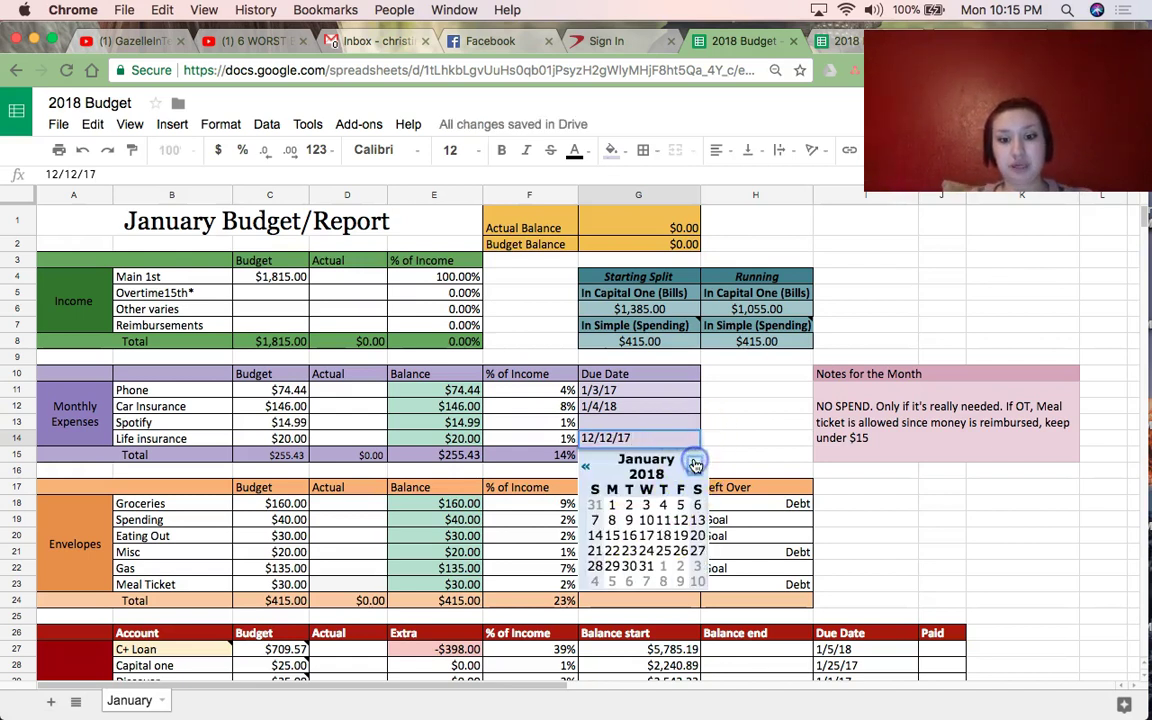
{"action": "left_click", "coordinate": [681, 520]}
{"action": "left_click", "coordinate": [663, 379]}
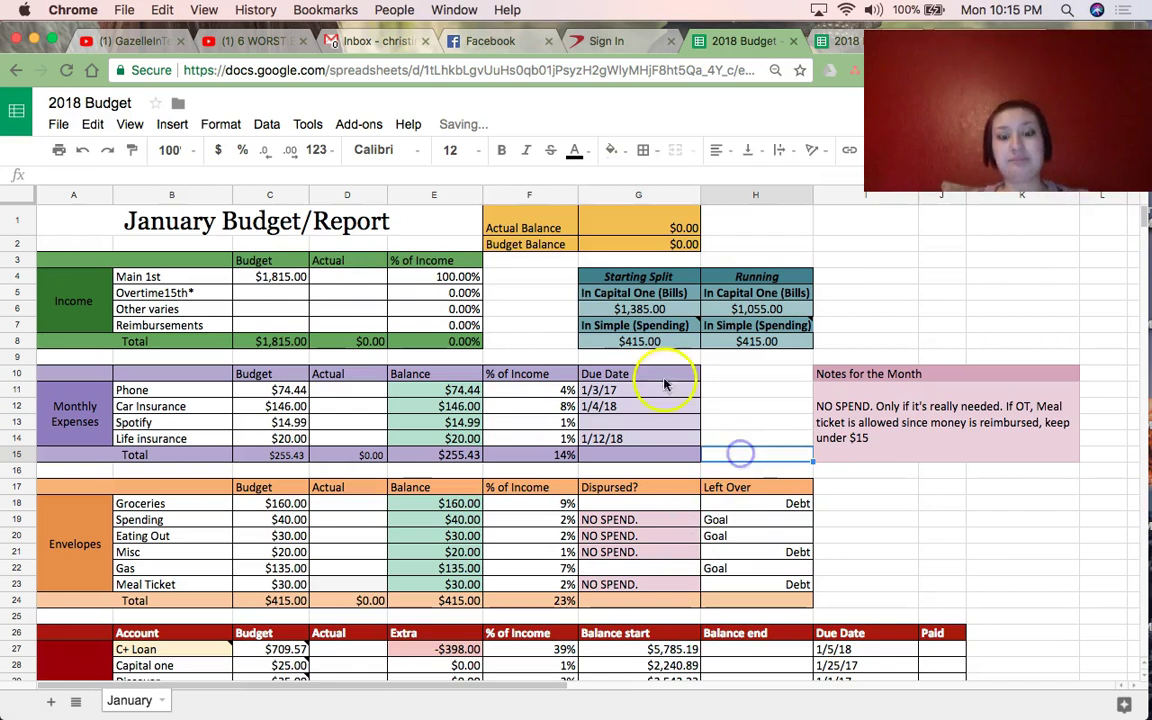
Correct the year of the Phone due date so it reads 1/3/18.
{"action": "left_click", "coordinate": [622, 392]}
{"action": "double_click", "coordinate": [622, 392]}
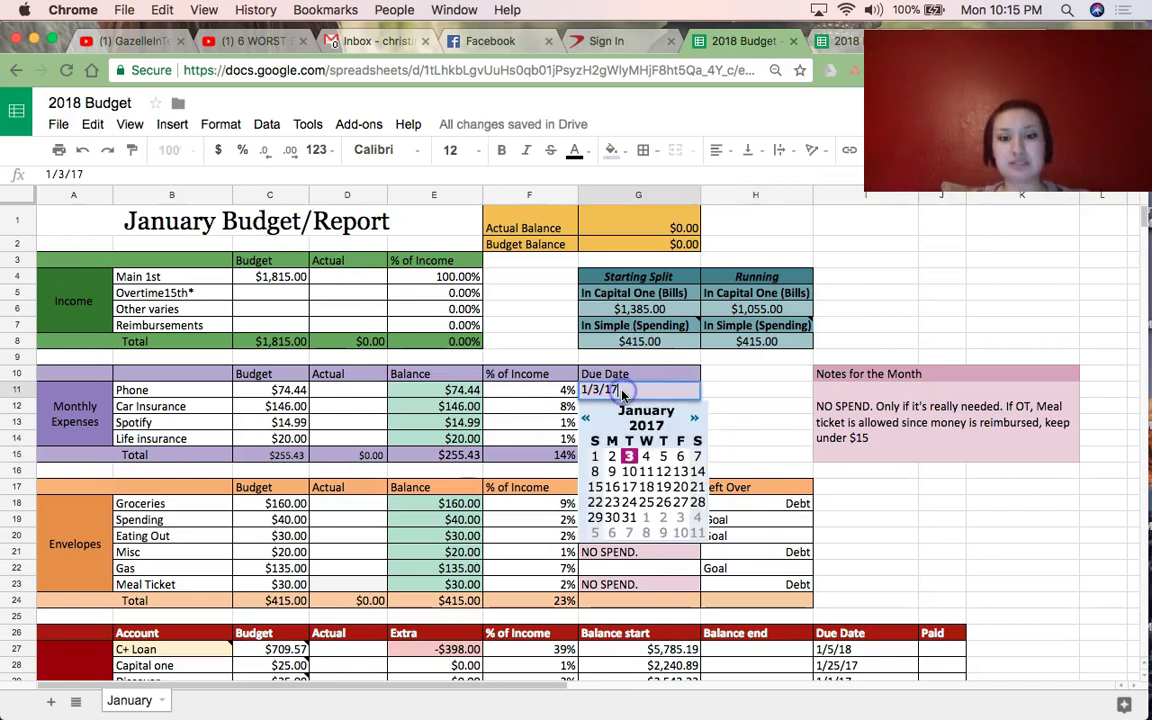
{"action": "key", "text": "BackSpace"}
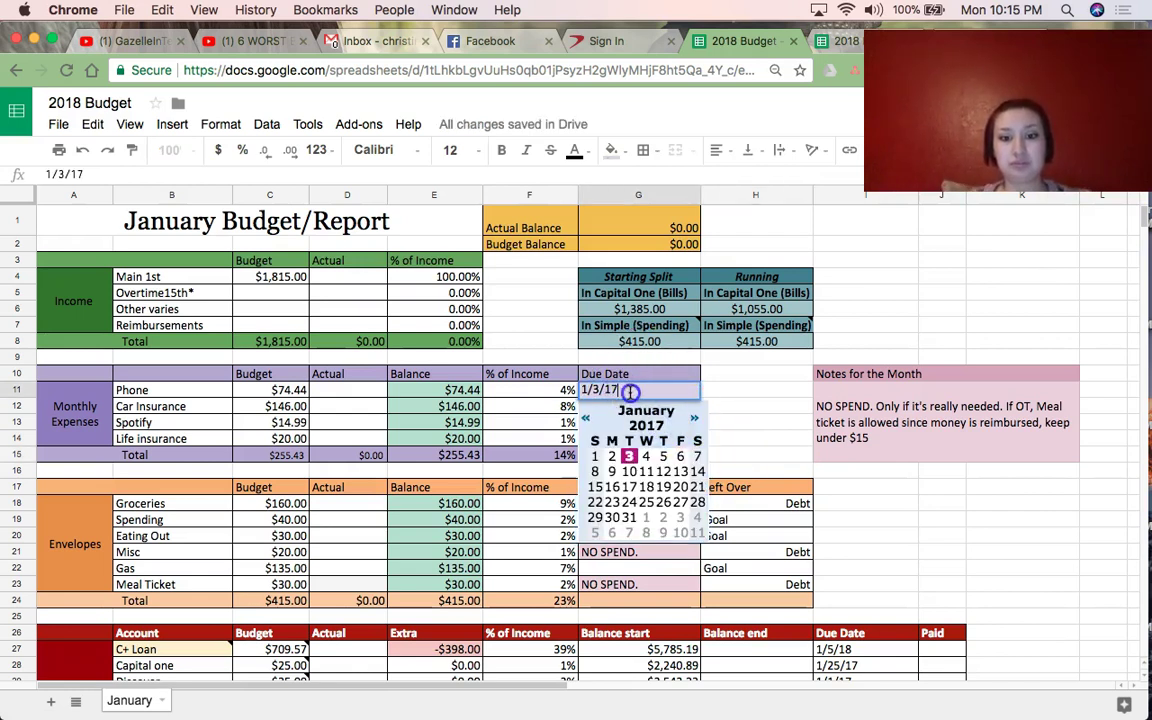
{"action": "left_click", "coordinate": [712, 406]}
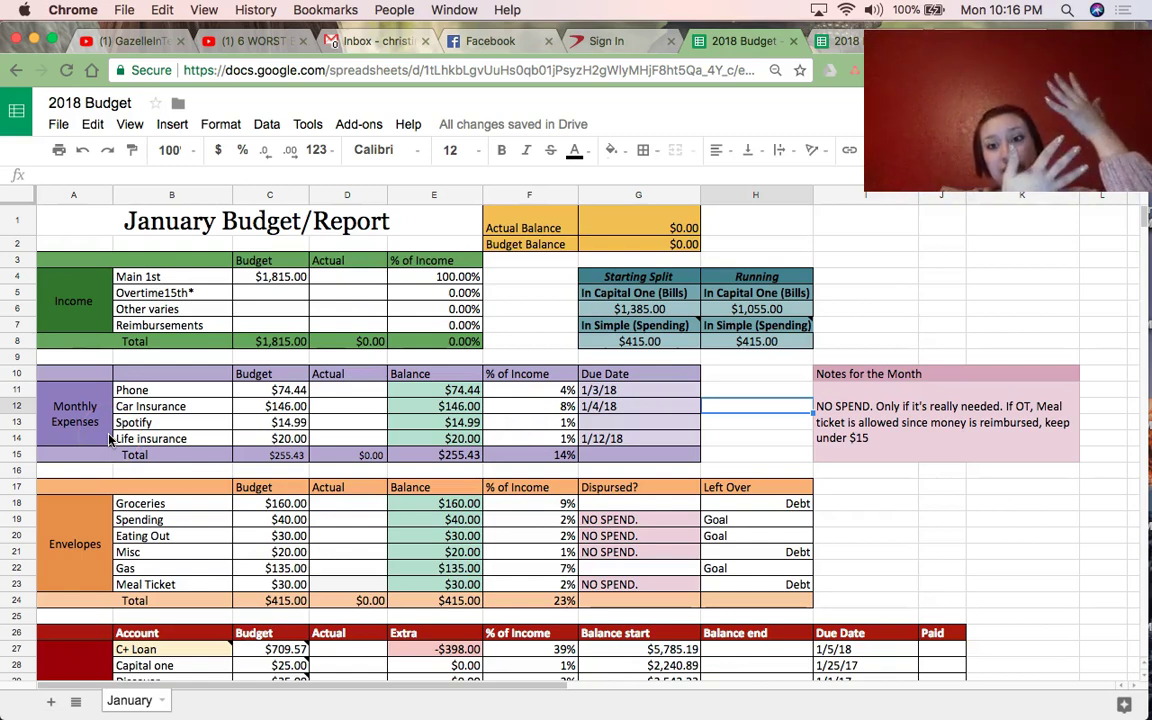
Clear the formula from the Running amount for In Capital One (Bills).
{"action": "scroll", "coordinate": [110, 440], "scroll_direction": "down", "scroll_amount": 10}
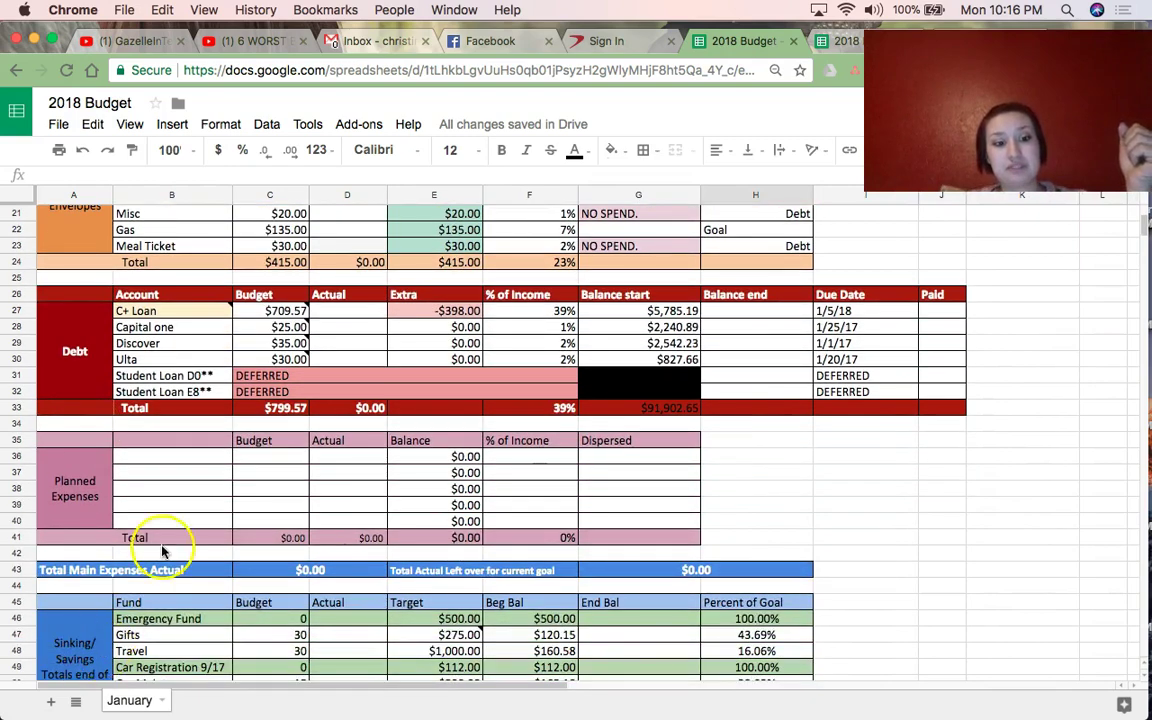
{"action": "scroll", "coordinate": [162, 548], "scroll_direction": "down", "scroll_amount": 3}
{"action": "scroll", "coordinate": [265, 580], "scroll_direction": "up", "scroll_amount": 13}
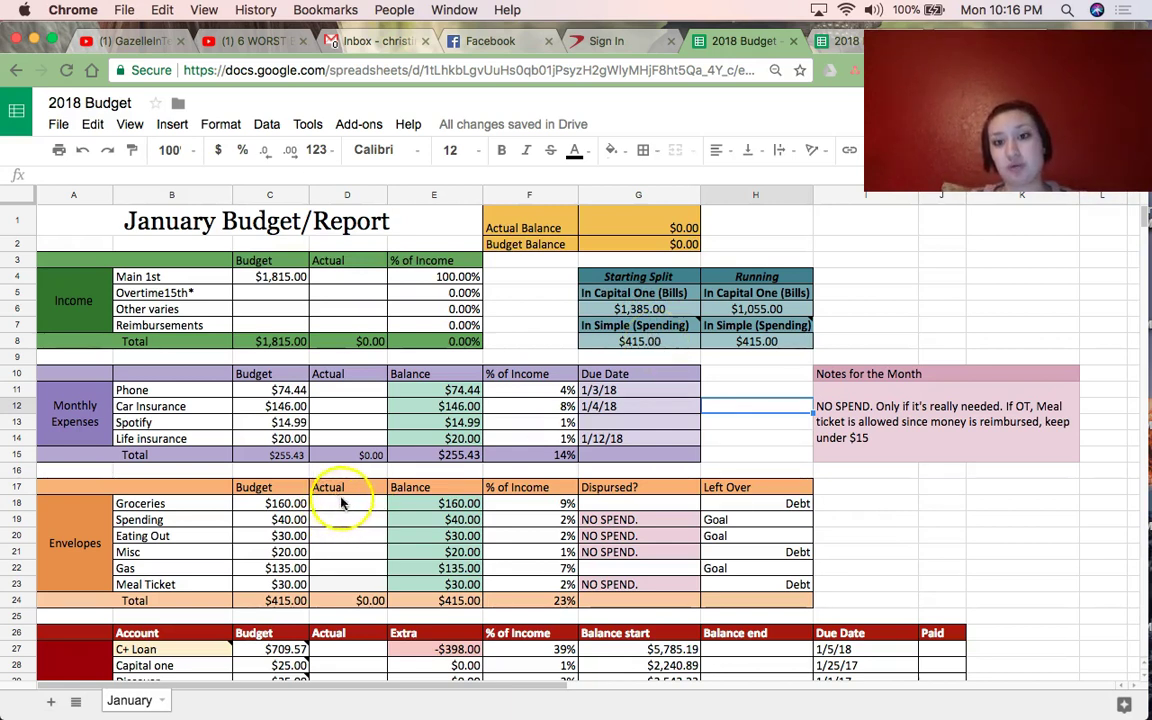
{"action": "left_click", "coordinate": [755, 310]}
{"action": "double_click", "coordinate": [755, 310]}
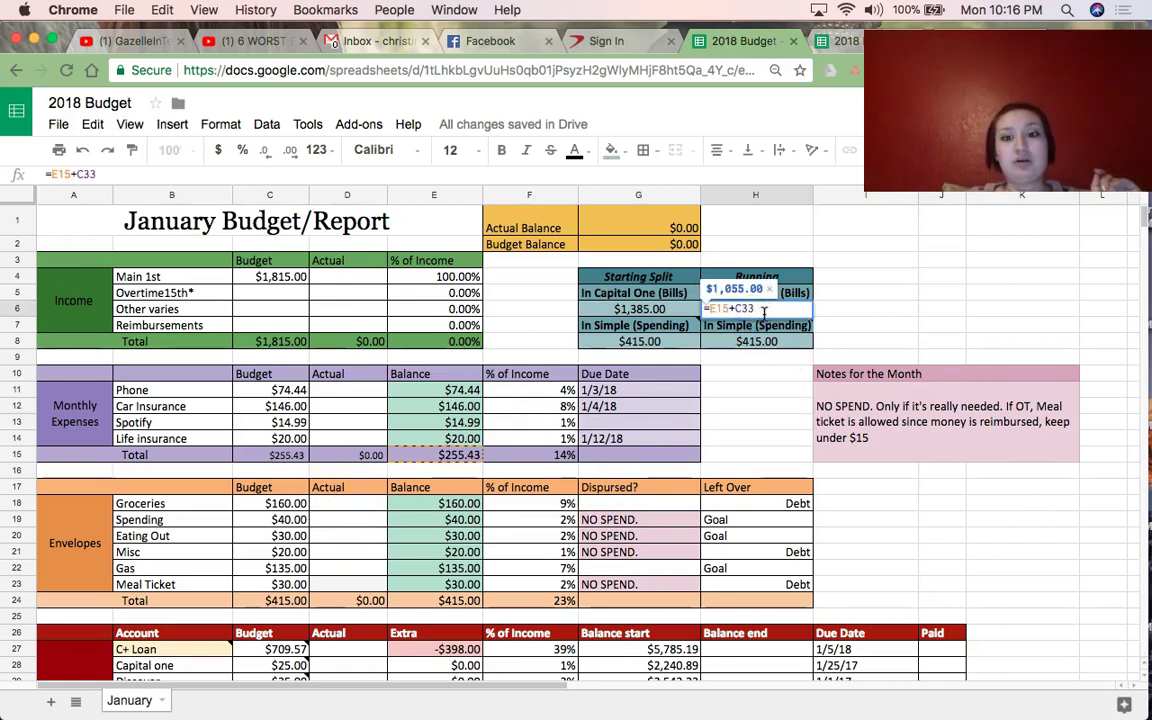
{"action": "key", "text": "Escape"}
{"action": "type", "text": "=E"}
{"action": "key", "text": "BackSpace"}
{"action": "key", "text": "BackSpace"}
{"action": "key", "text": "Return"}
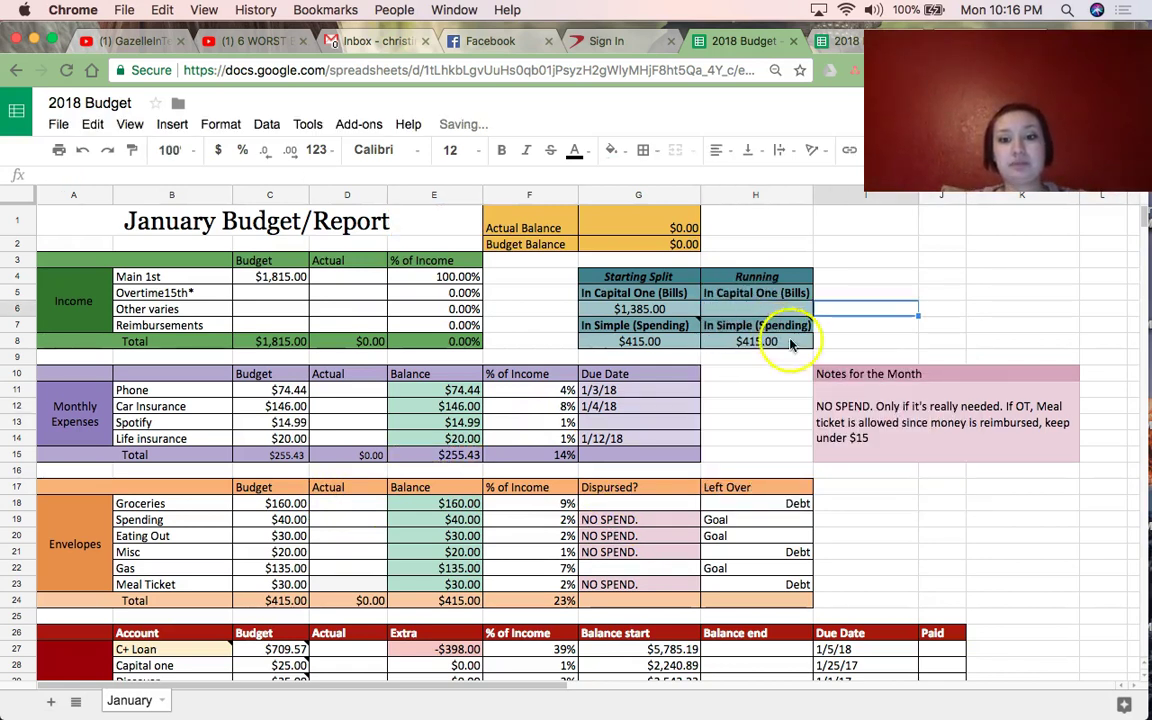
Clear the formula from the Running amount for In Simple (Spending).
{"action": "left_click", "coordinate": [773, 344]}
{"action": "left_click", "coordinate": [98, 176]}
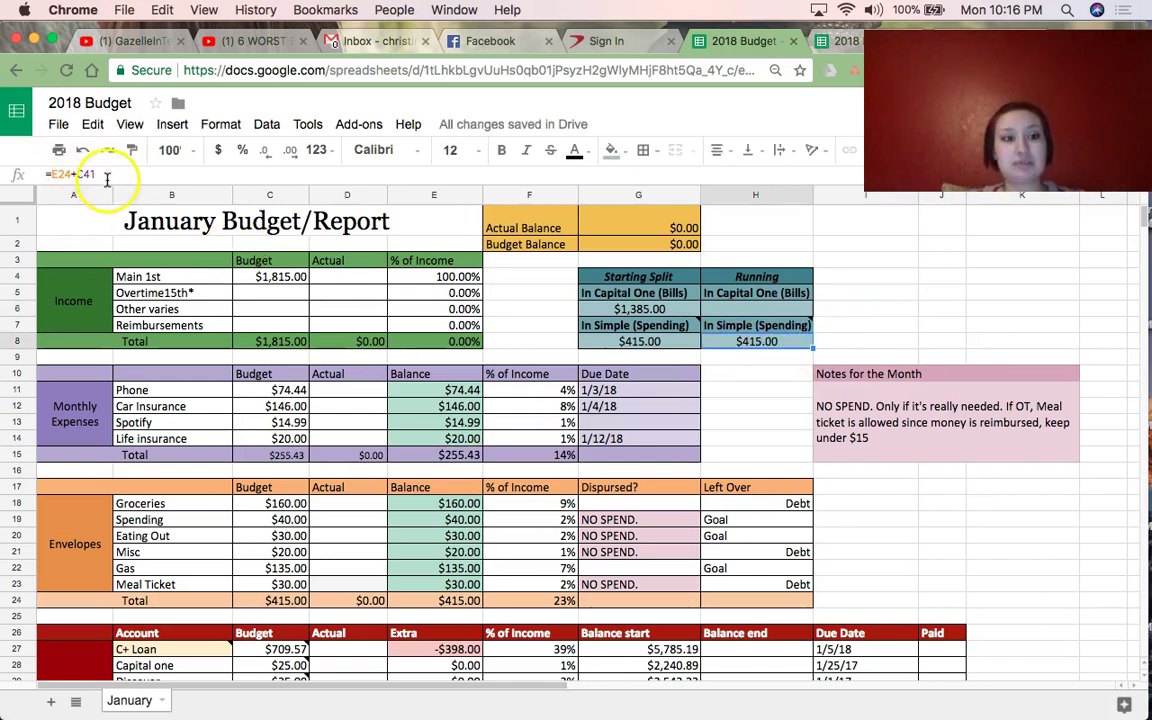
{"action": "left_click_drag", "start_coordinate": [90, 175], "coordinate": [45, 173]}
{"action": "key", "text": "BackSpace"}
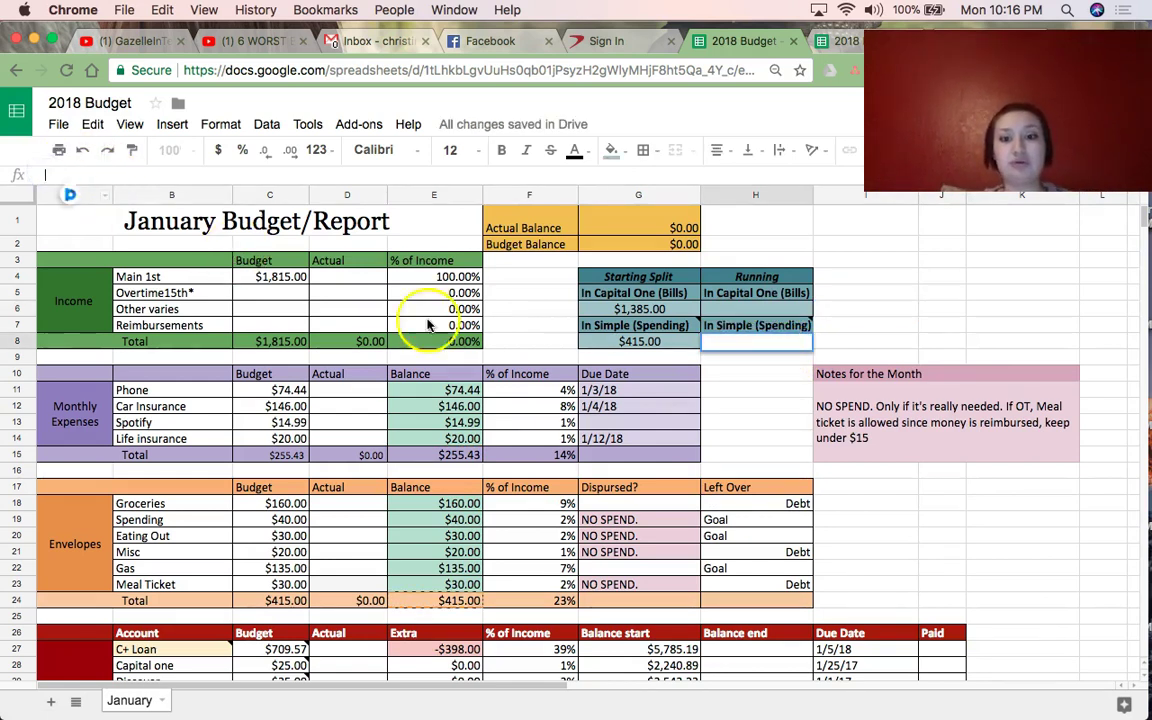
{"action": "left_click", "coordinate": [755, 390]}
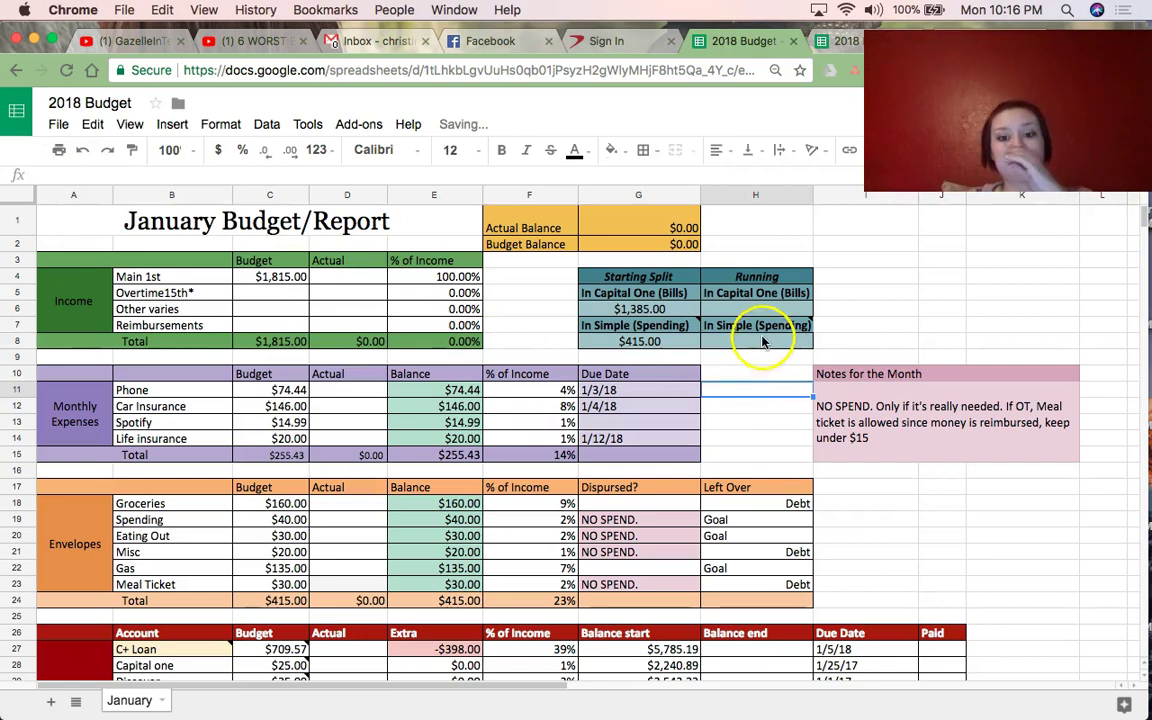
Try to enter the new formula =H15 as the Running amount for In Capital One (Bills).
{"action": "left_click", "coordinate": [745, 316]}
{"action": "type", "text": "="}
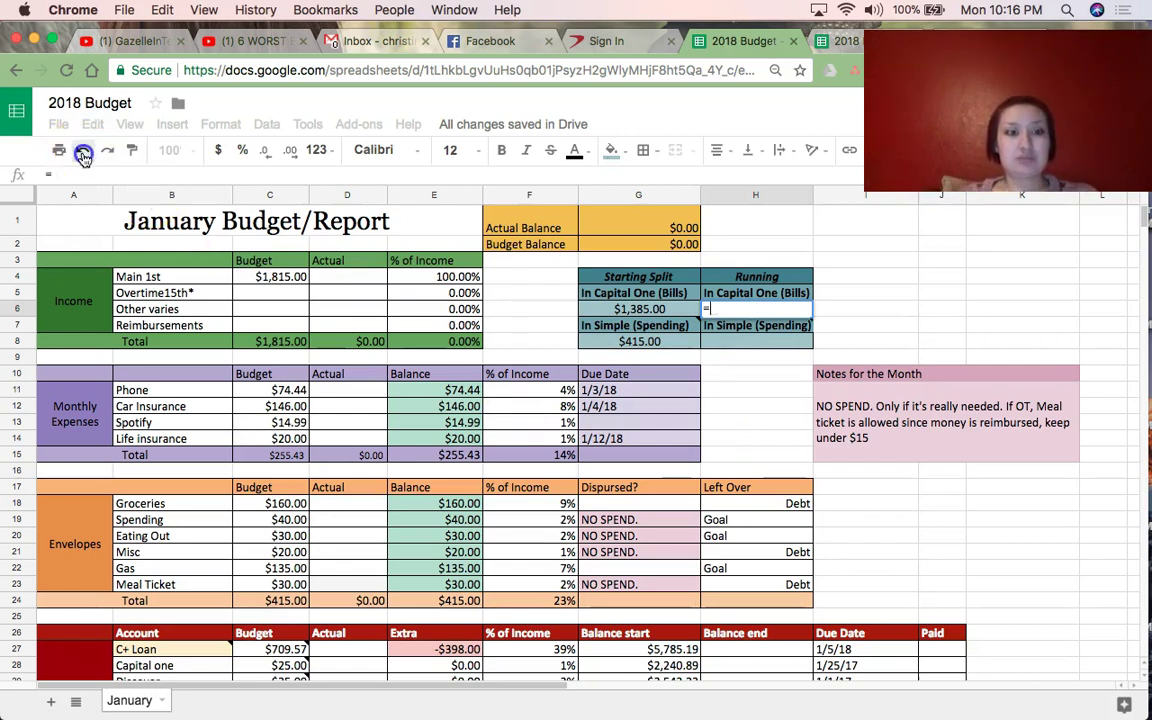
{"action": "left_click", "coordinate": [745, 452]}
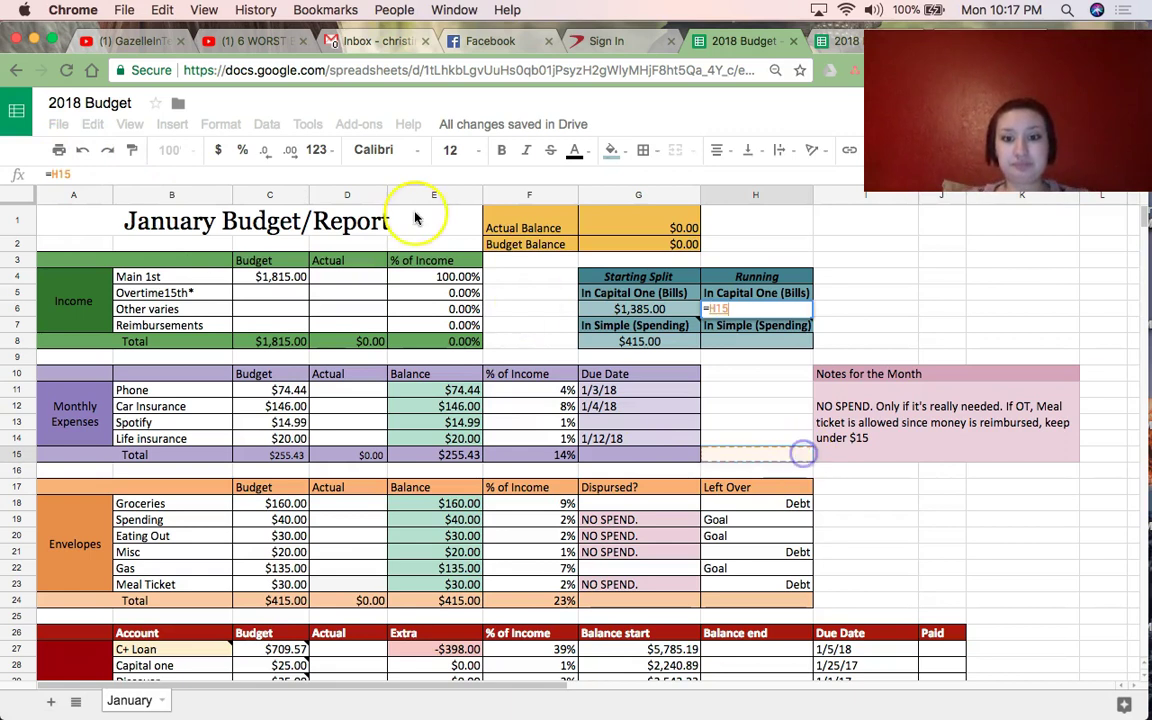
{"action": "key", "text": "Tab"}
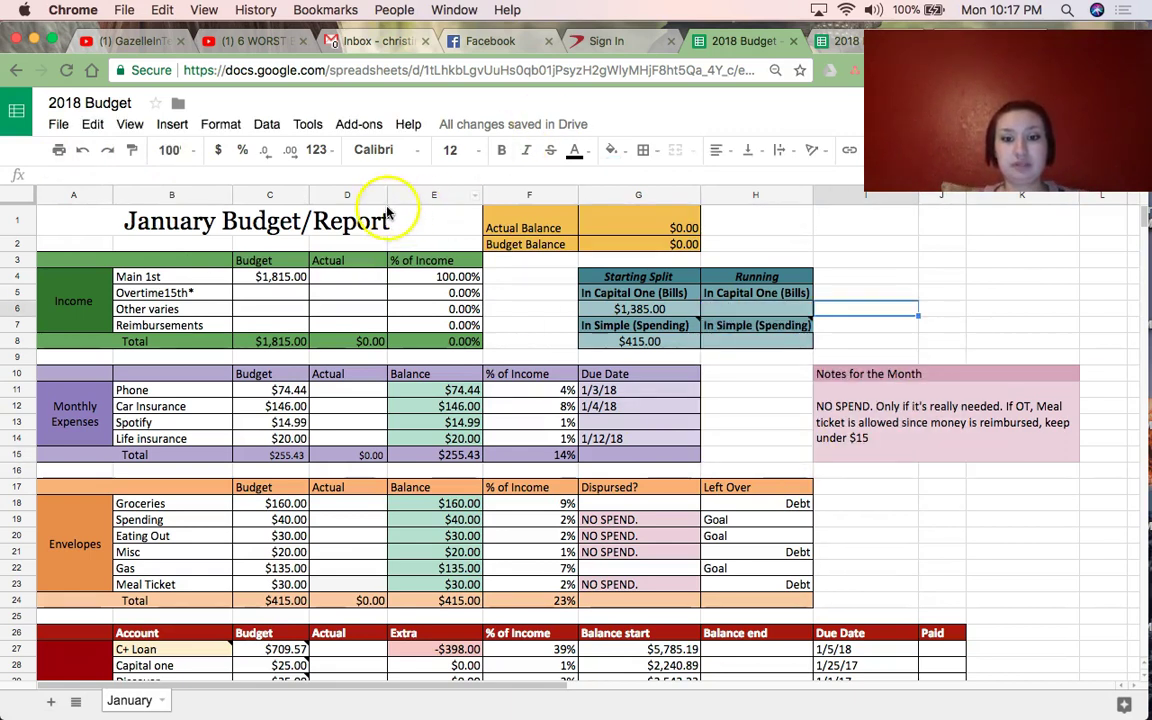
Undo the clearing of both Running amounts to restore their formulas, keeping the corrected Phone due date of 1/3/18.
{"action": "left_click", "coordinate": [84, 151]}
{"action": "left_click", "coordinate": [84, 151]}
{"action": "left_click", "coordinate": [85, 152]}
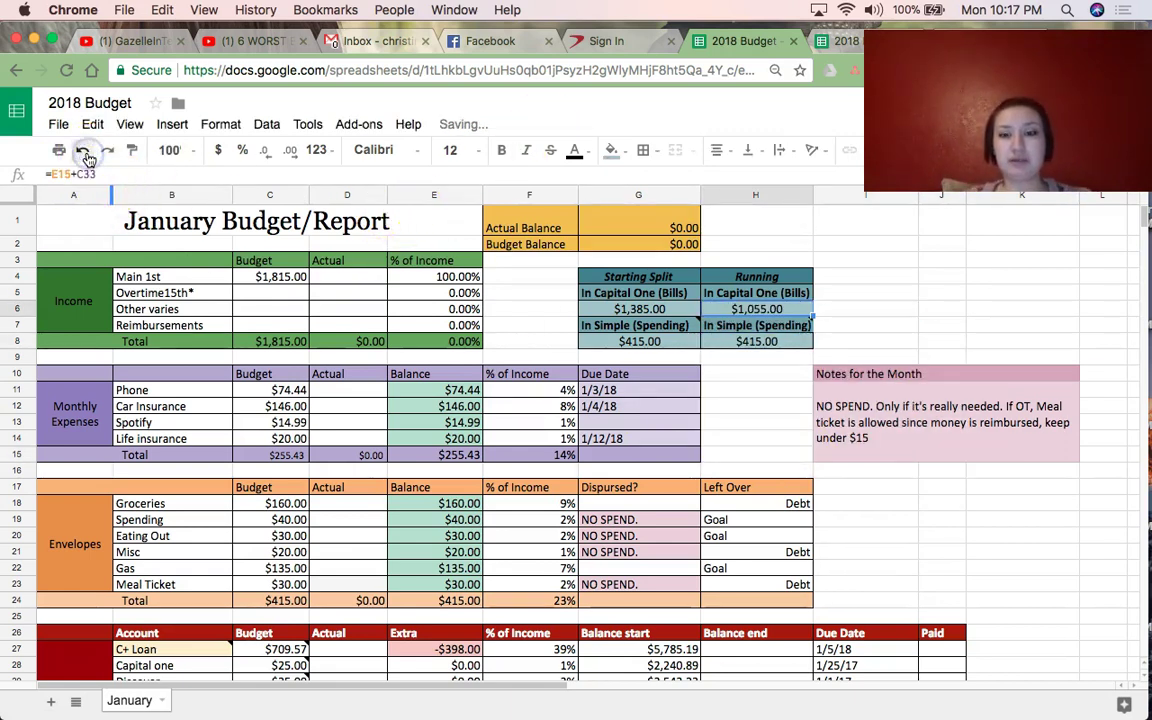
{"action": "left_click", "coordinate": [107, 150]}
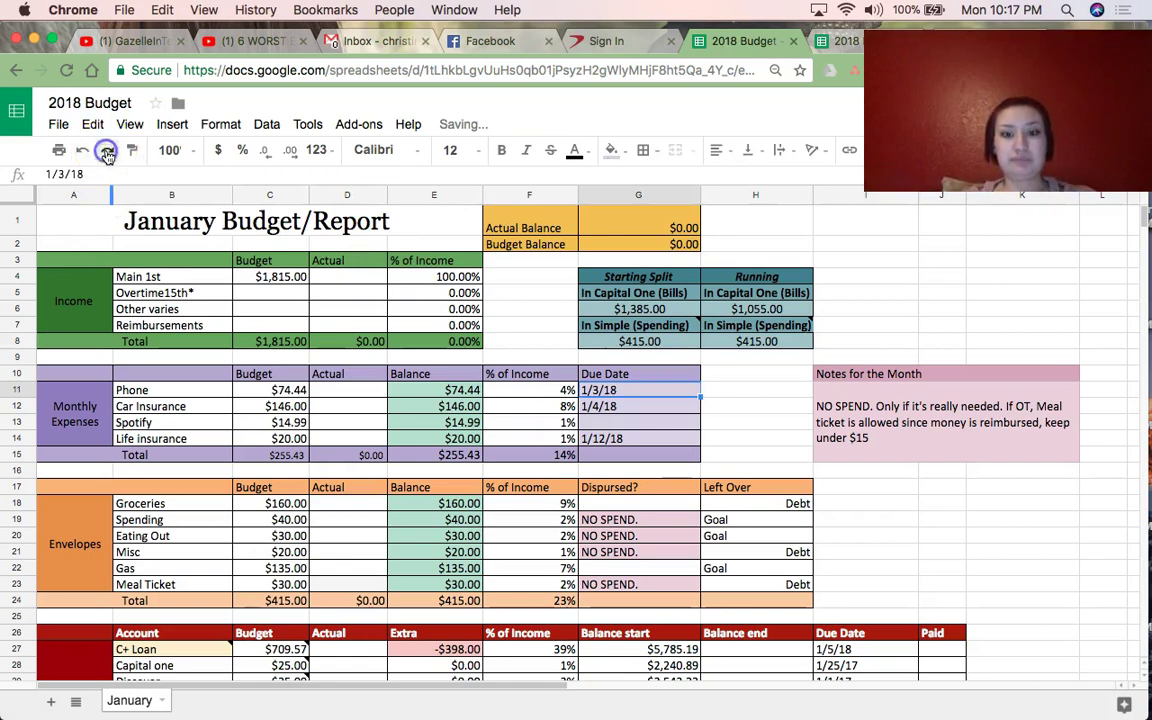
Add the Sinking/Savings budget total to the Running formula for In Capital One (Bills), making it =E15+C33+C53.
{"action": "double_click", "coordinate": [726, 311]}
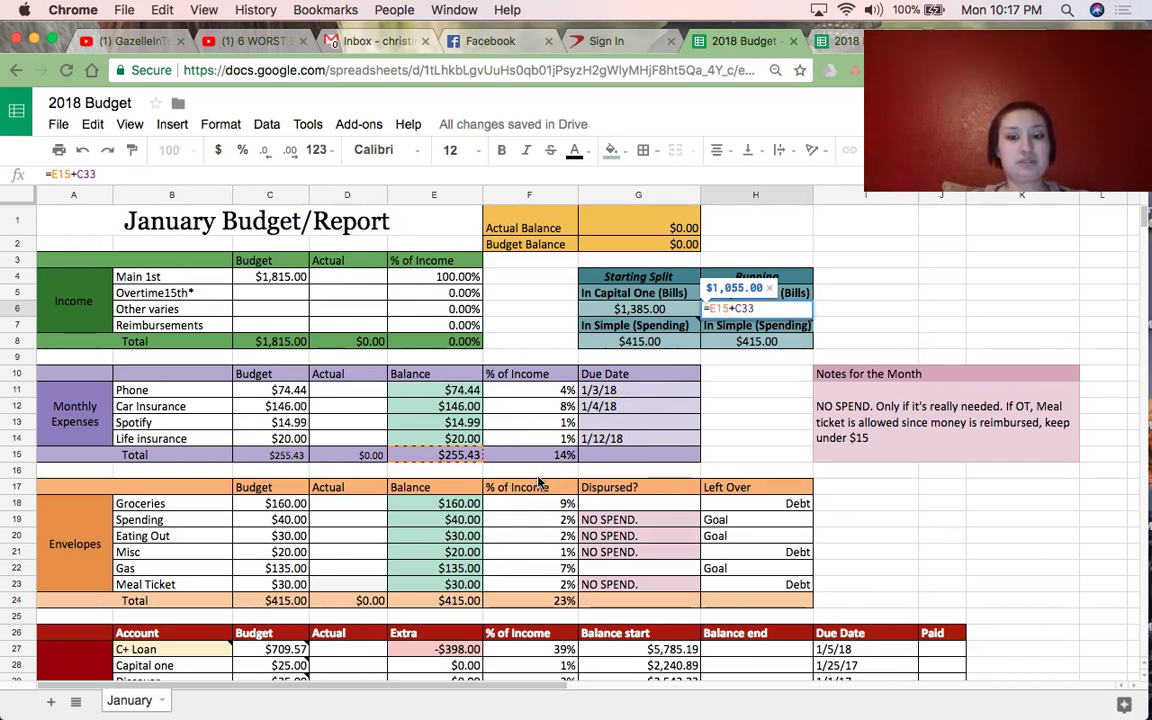
{"action": "scroll", "coordinate": [538, 483], "scroll_direction": "down", "scroll_amount": 2}
{"action": "scroll", "coordinate": [538, 483], "scroll_direction": "down", "scroll_amount": 1}
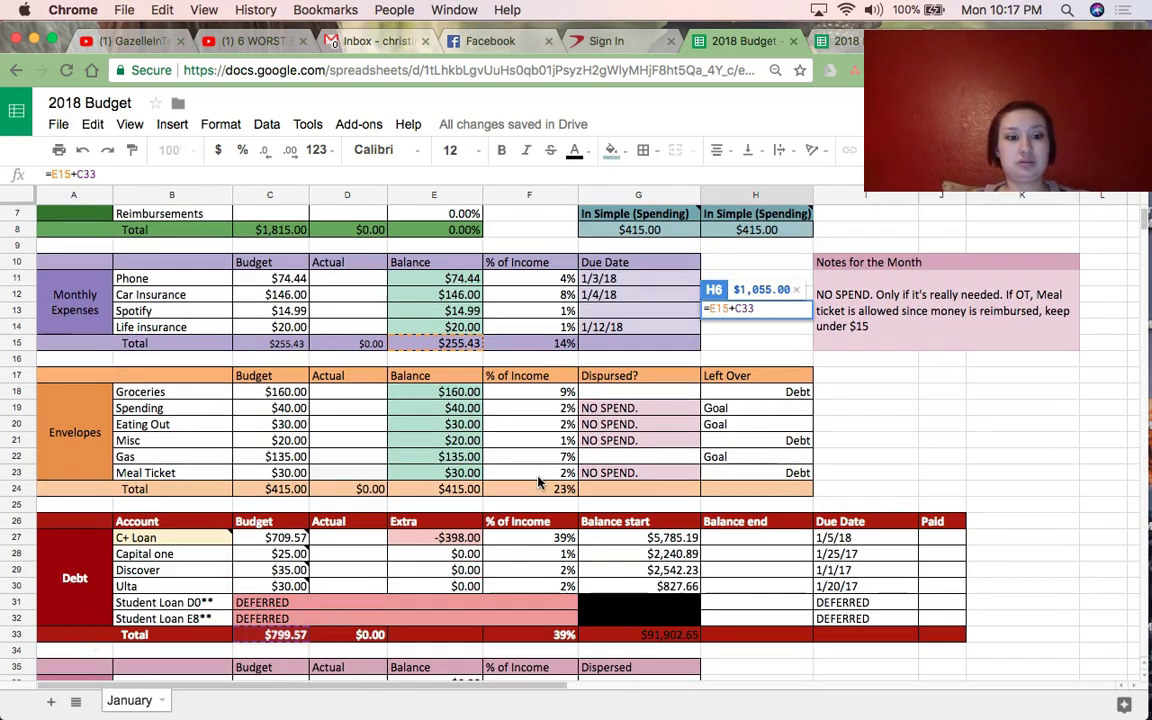
{"action": "scroll", "coordinate": [538, 483], "scroll_direction": "down", "scroll_amount": 4}
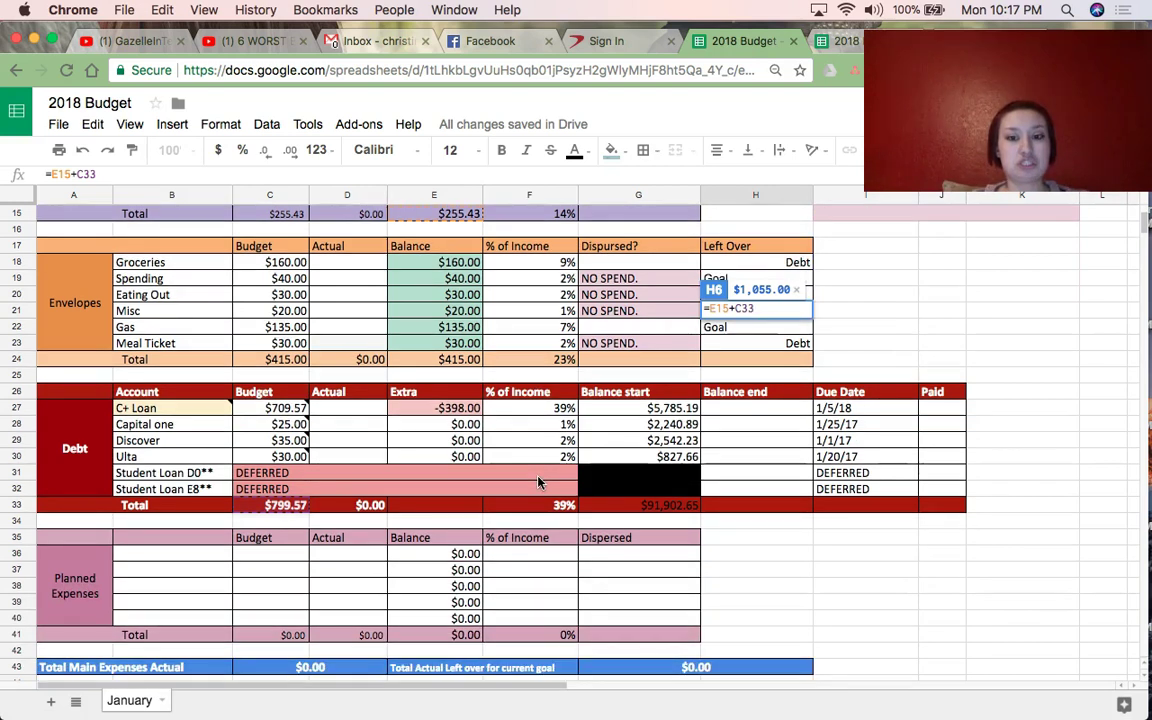
{"action": "scroll", "coordinate": [538, 483], "scroll_direction": "down", "scroll_amount": 2}
{"action": "type", "text": "+"}
{"action": "scroll", "coordinate": [392, 600], "scroll_direction": "down", "scroll_amount": 10}
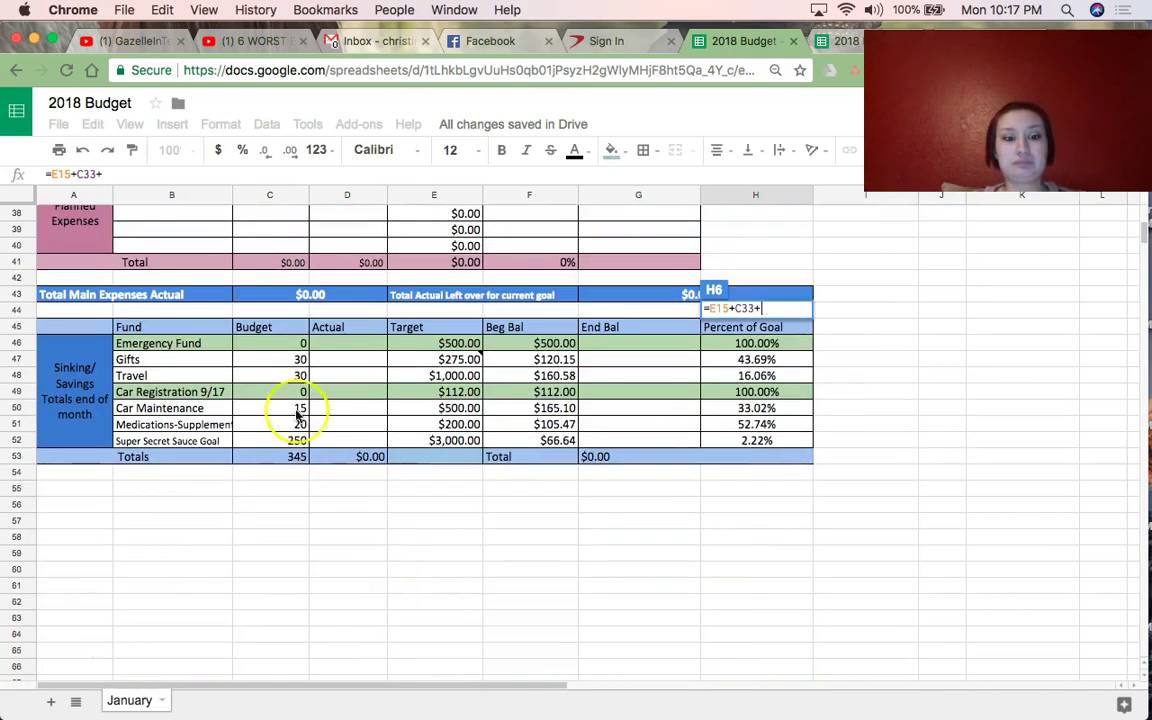
{"action": "left_click", "coordinate": [293, 458]}
{"action": "key", "text": "Return"}
Remove the -15 adjustment from the Starting Split formula for In Capital One (Bills), leaving =C15+C33+C53.
{"action": "scroll", "coordinate": [296, 474], "scroll_direction": "up", "scroll_amount": 3}
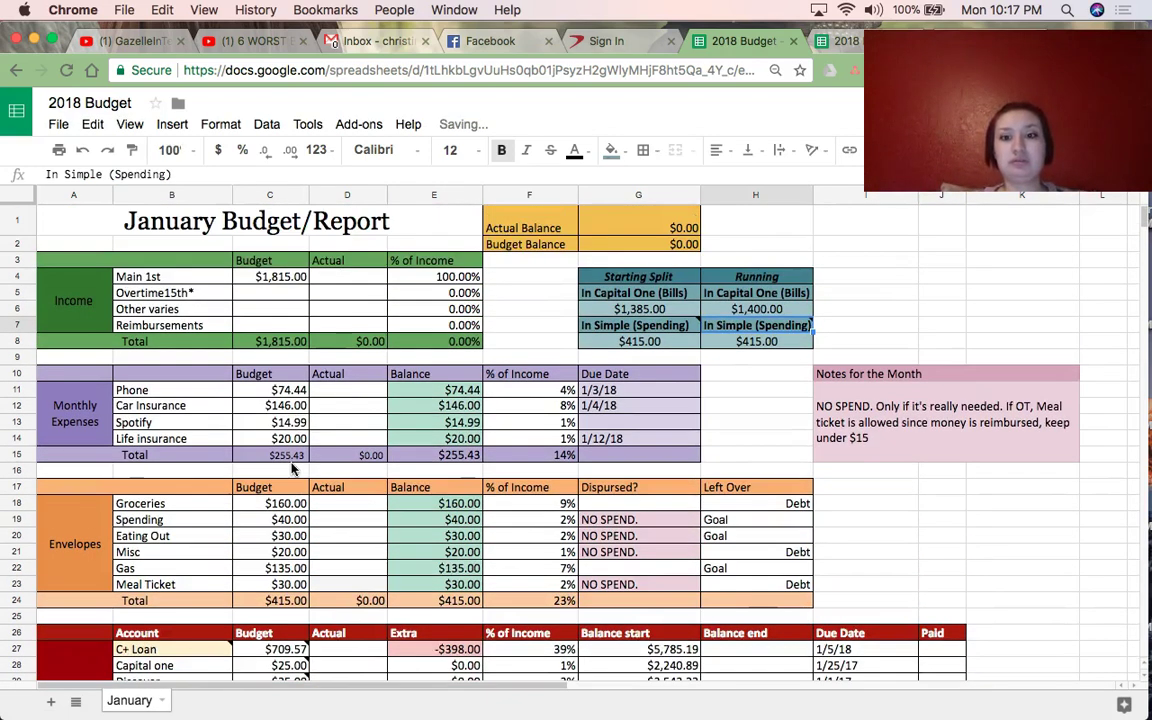
{"action": "double_click", "coordinate": [690, 310]}
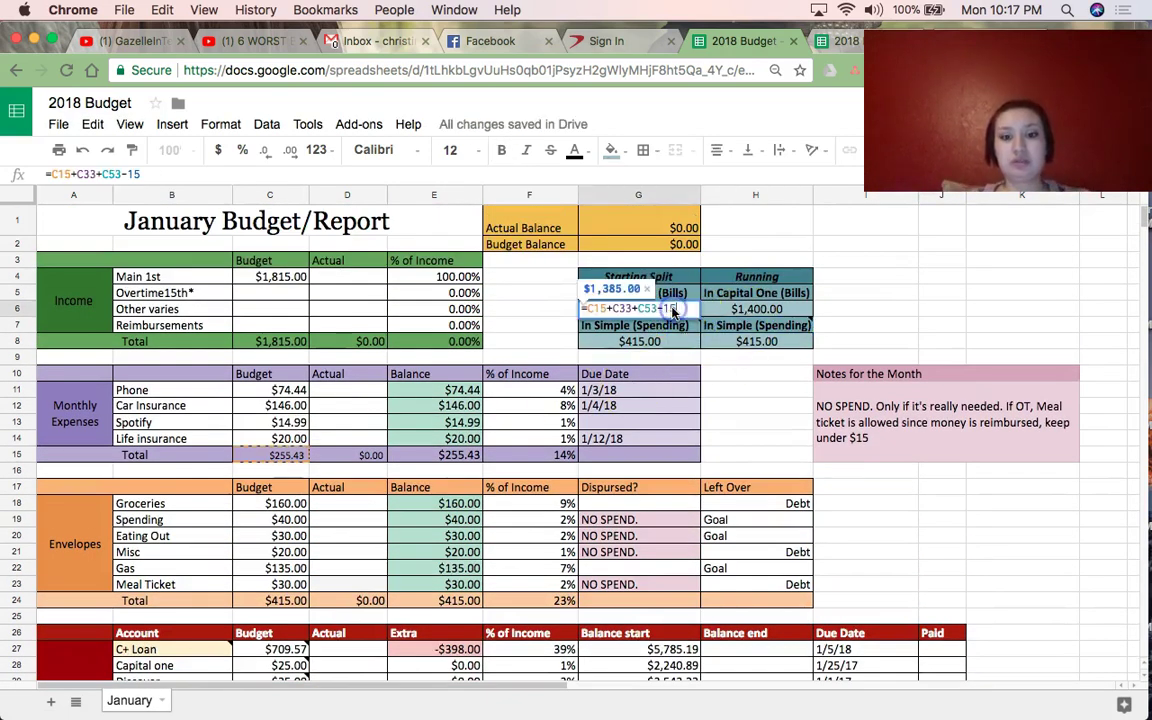
{"action": "key", "text": "BackSpace"}
{"action": "key", "text": "BackSpace"}
{"action": "key", "text": "BackSpace"}
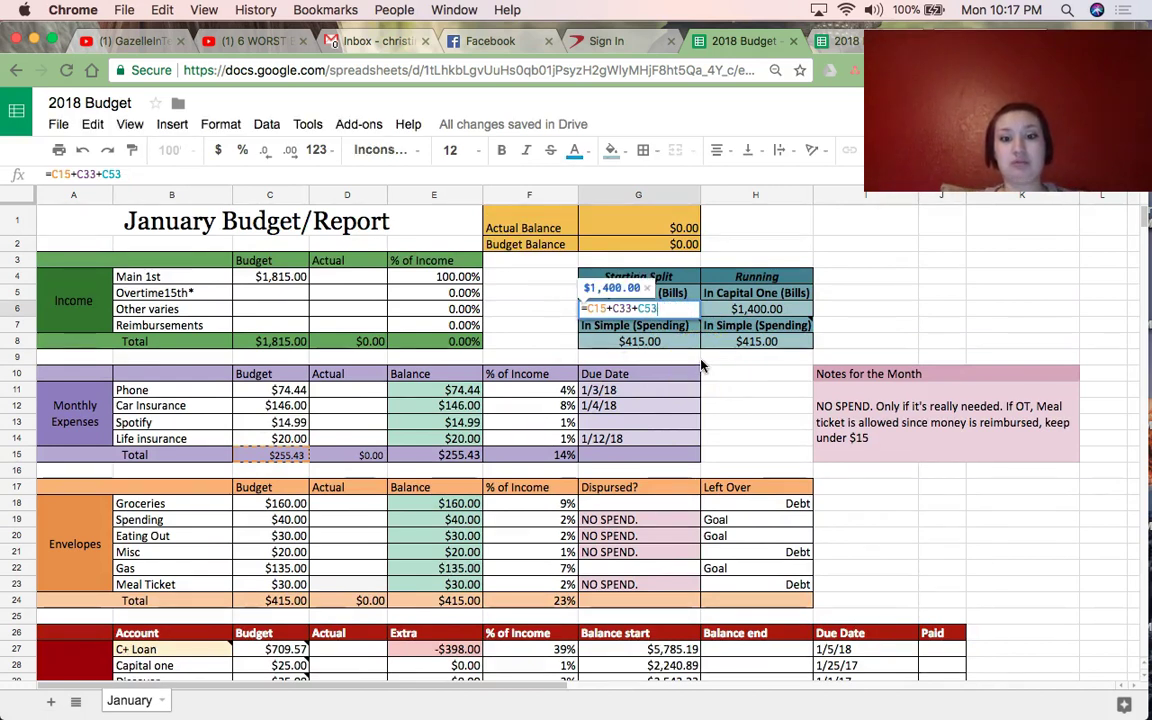
{"action": "key", "text": "Return"}
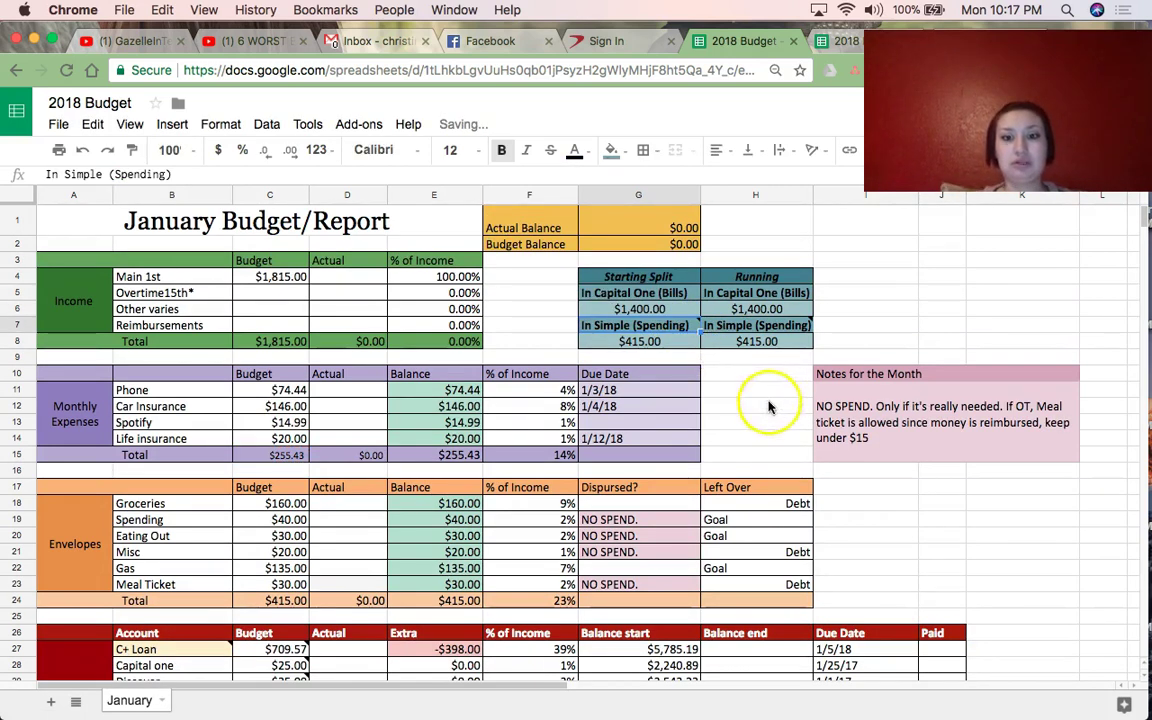
{"action": "left_click", "coordinate": [768, 405]}
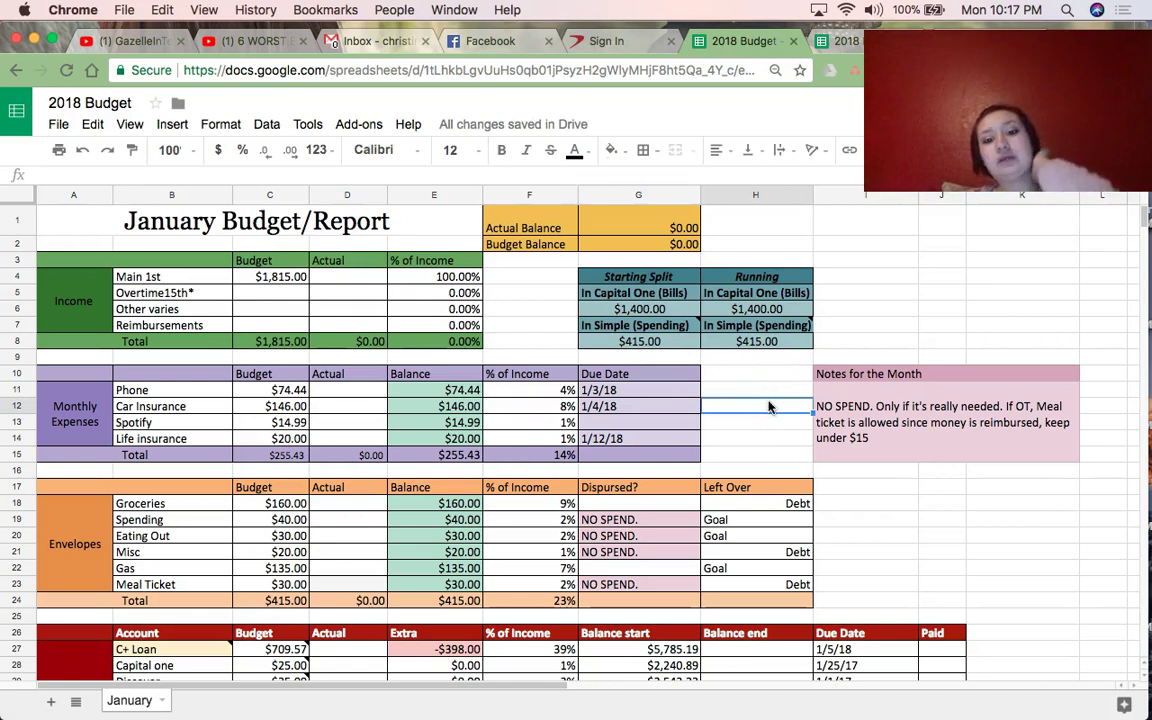
Review the Envelopes section row by row, checking the NO SPEND marks under Dispursed? and the Left Over assignments.
{"action": "mouse_move", "coordinate": [745, 342]}
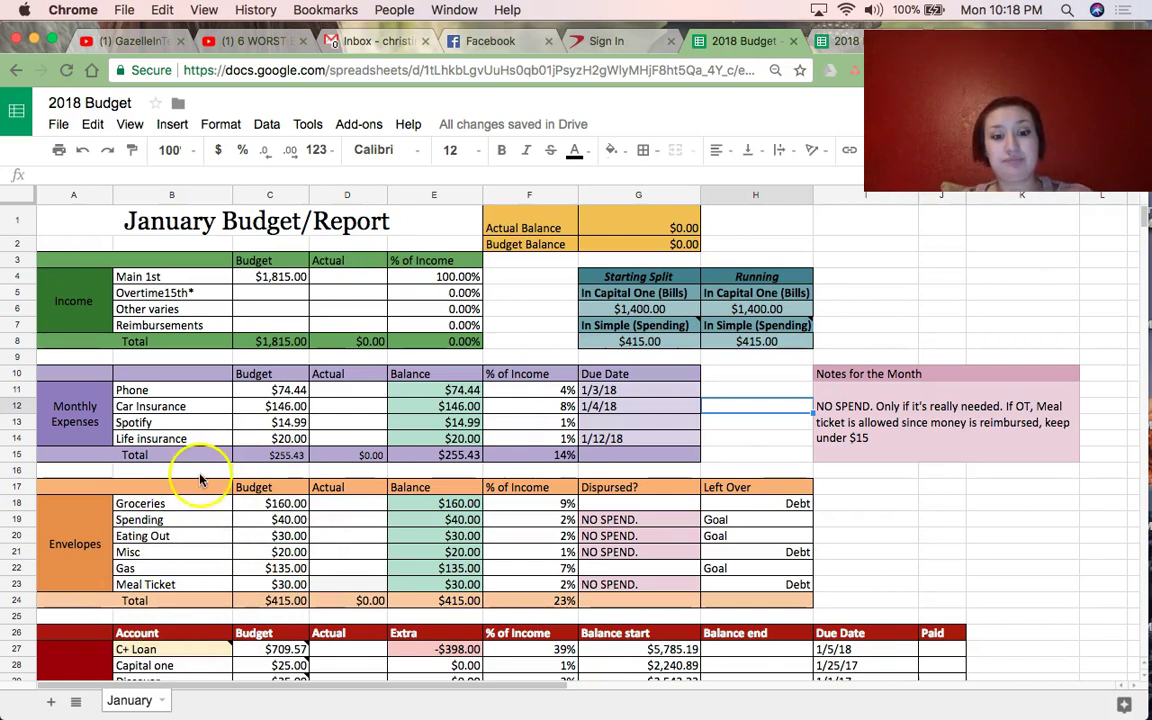
{"action": "left_click", "coordinate": [600, 536]}
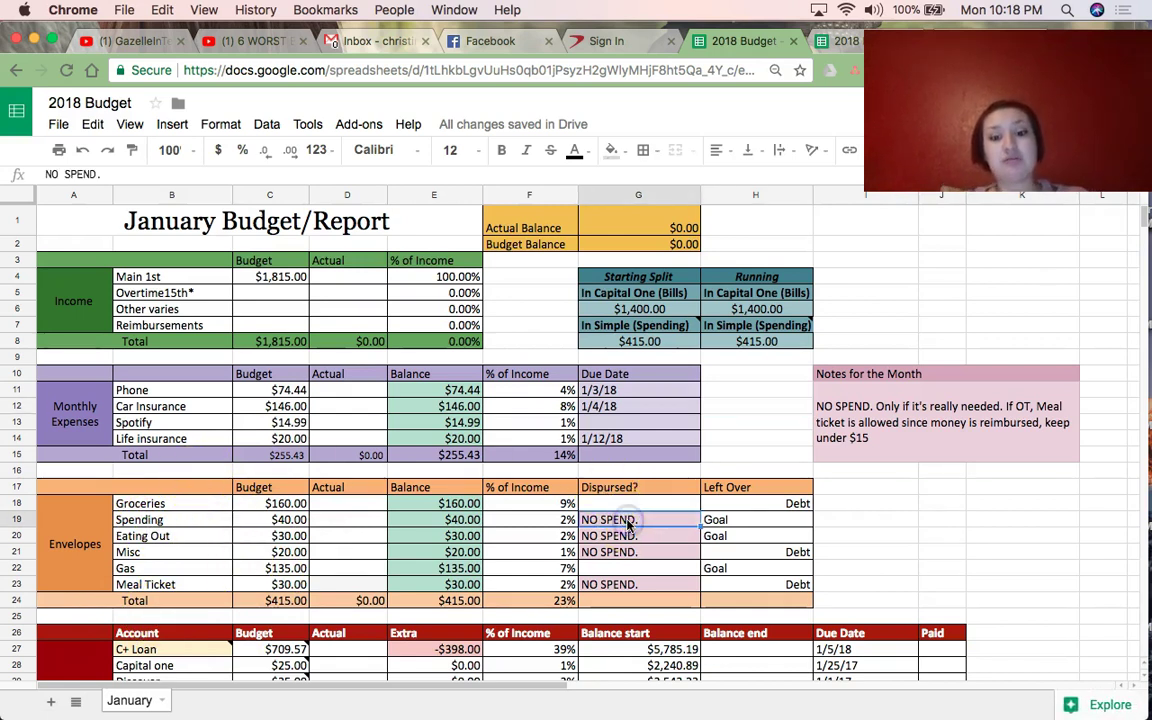
{"action": "left_click", "coordinate": [628, 521]}
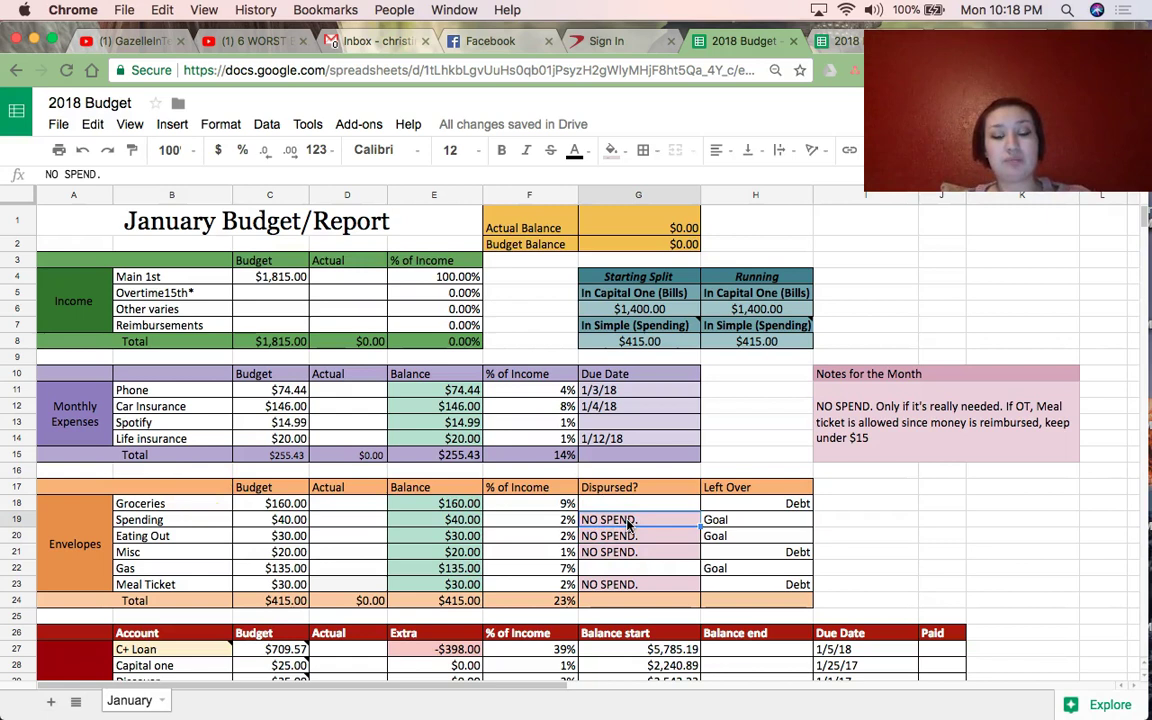
{"action": "key", "text": "Down"}
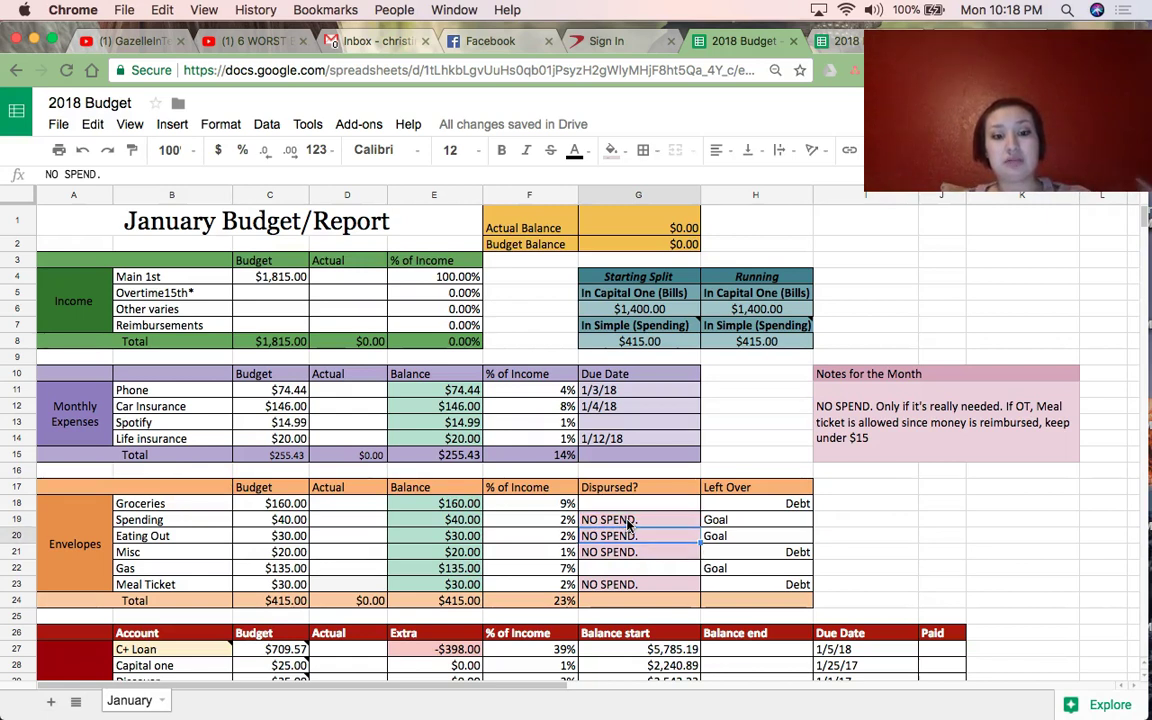
{"action": "key", "text": "Down"}
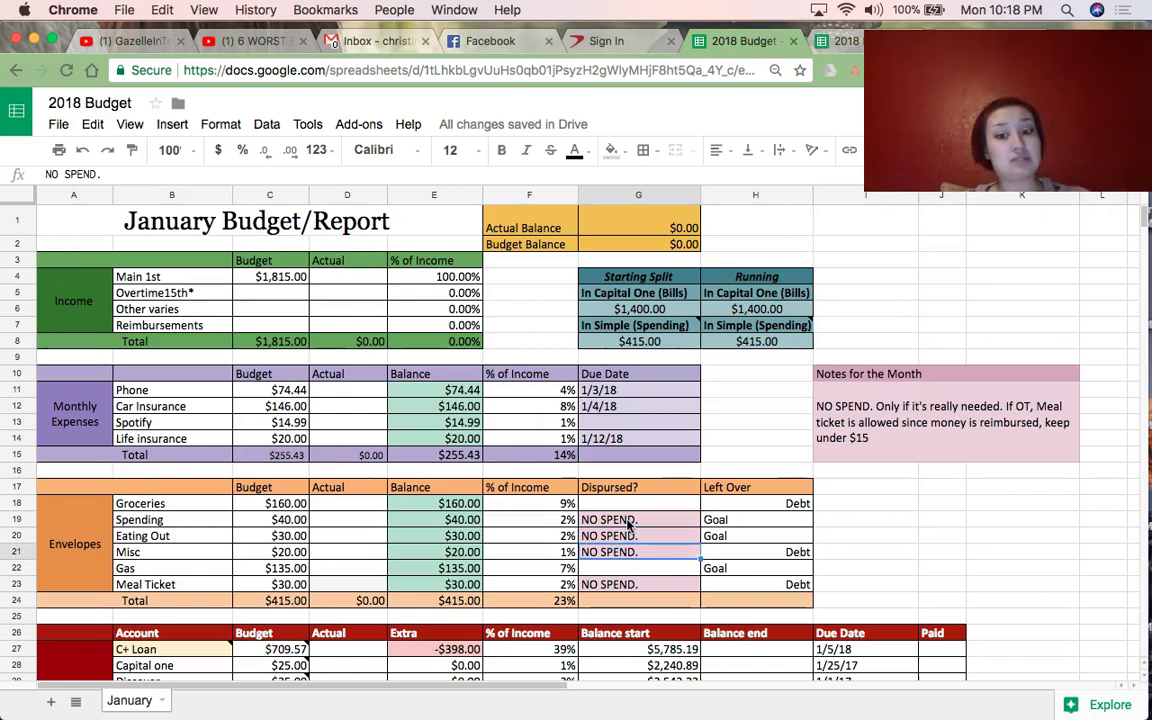
{"action": "key", "text": "Down"}
{"action": "key", "text": "Down"}
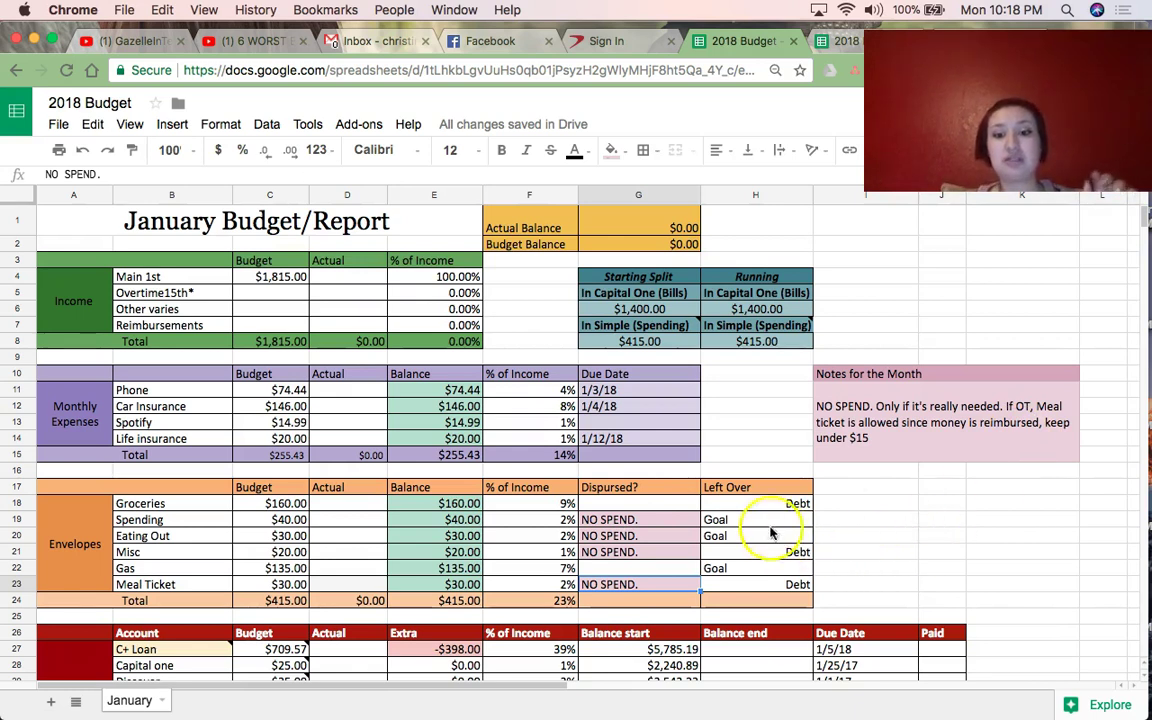
{"action": "left_click", "coordinate": [736, 506]}
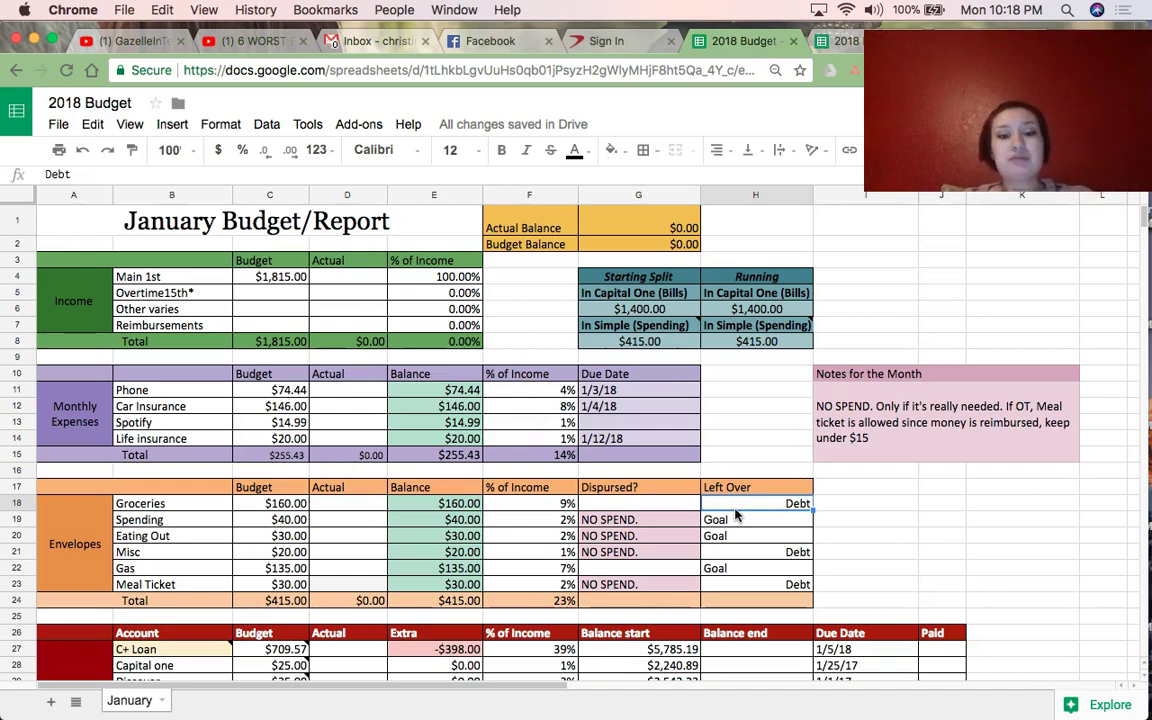
{"action": "left_click", "coordinate": [736, 515]}
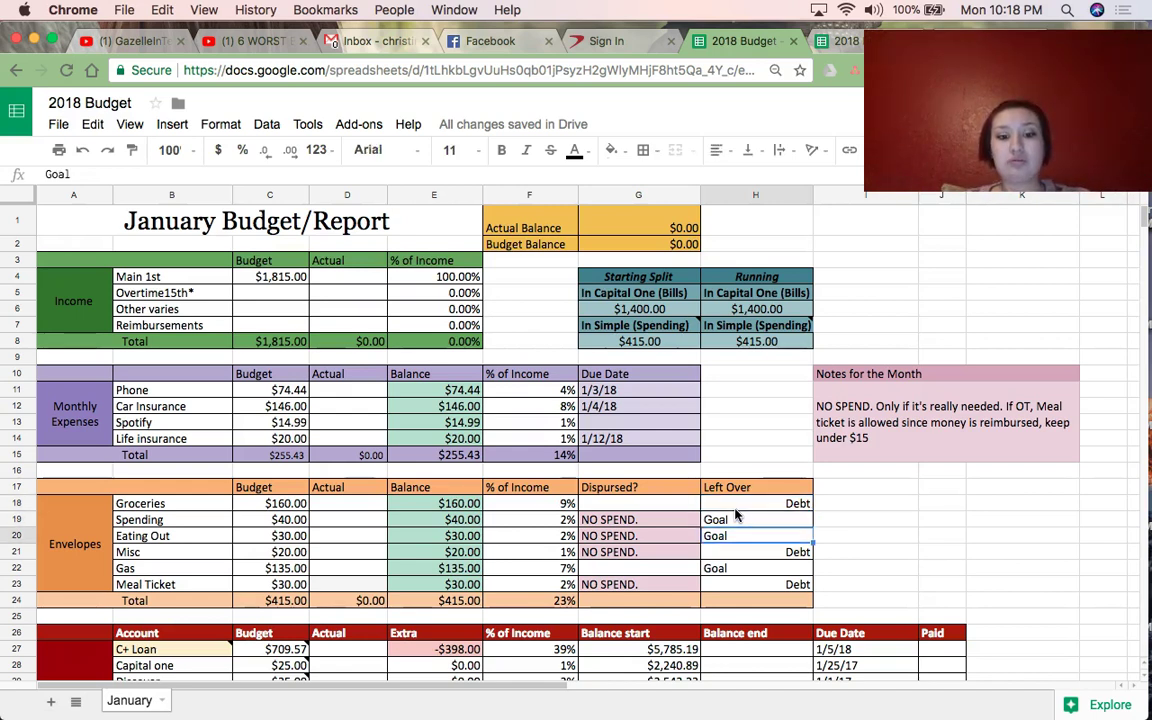
{"action": "key", "text": "Down"}
{"action": "key", "text": "Down"}
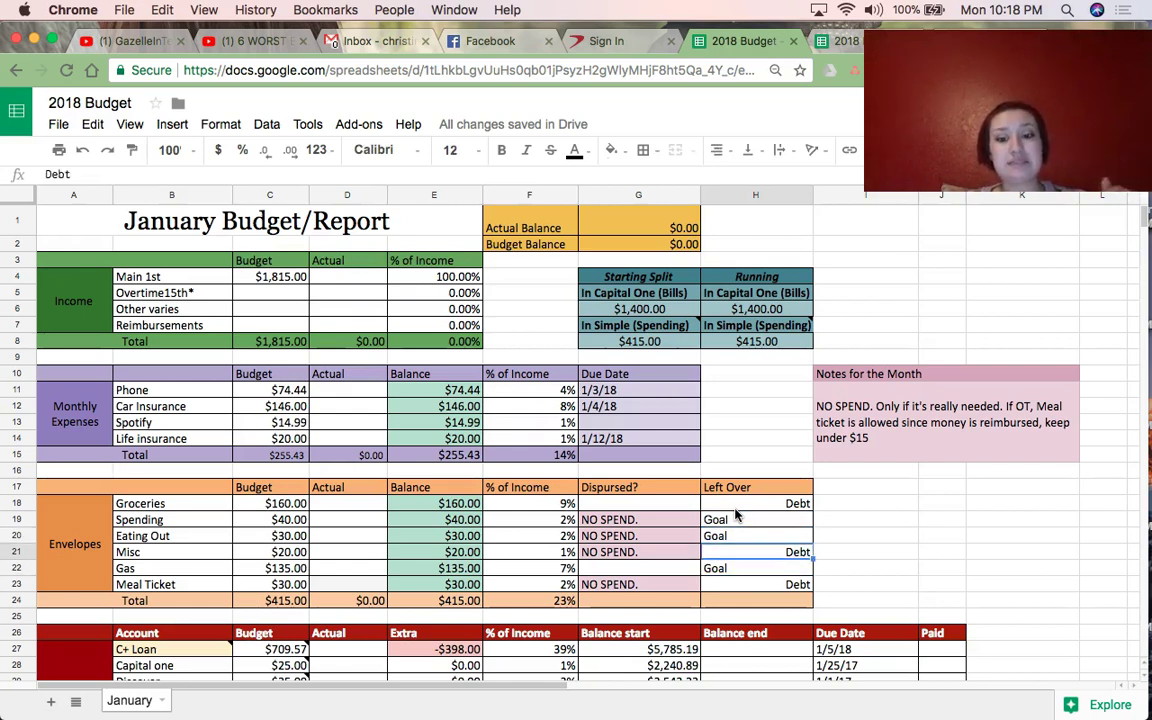
{"action": "key", "text": "Down"}
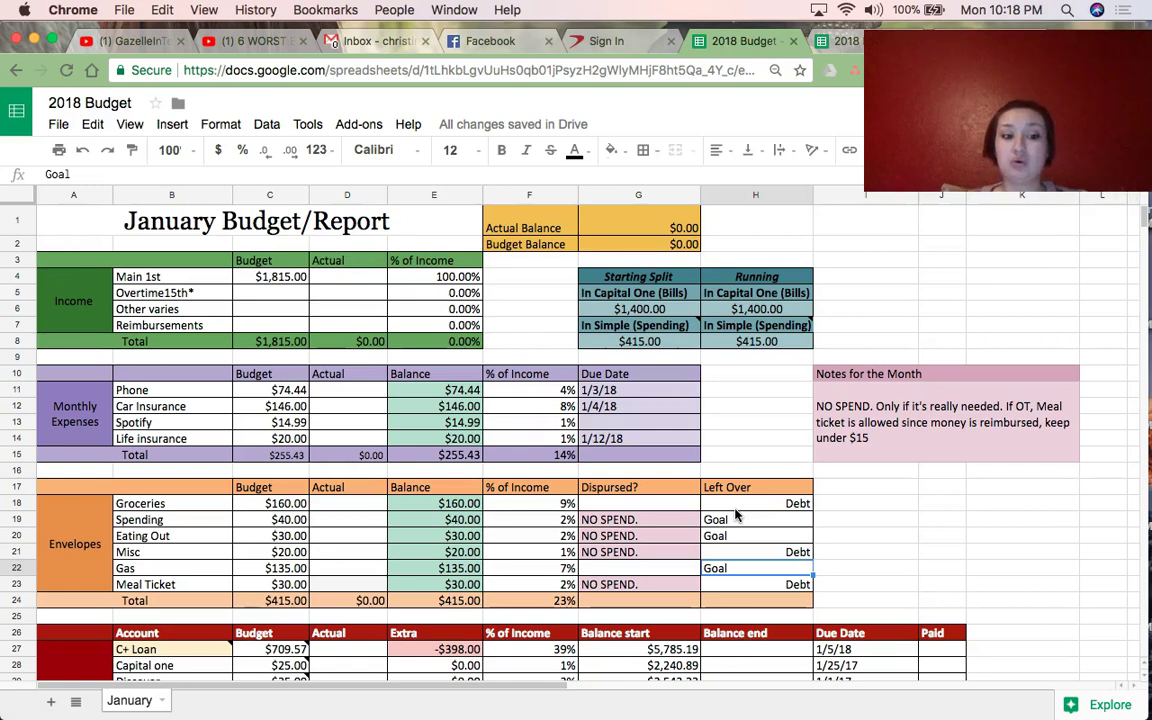
{"action": "key", "text": "Down"}
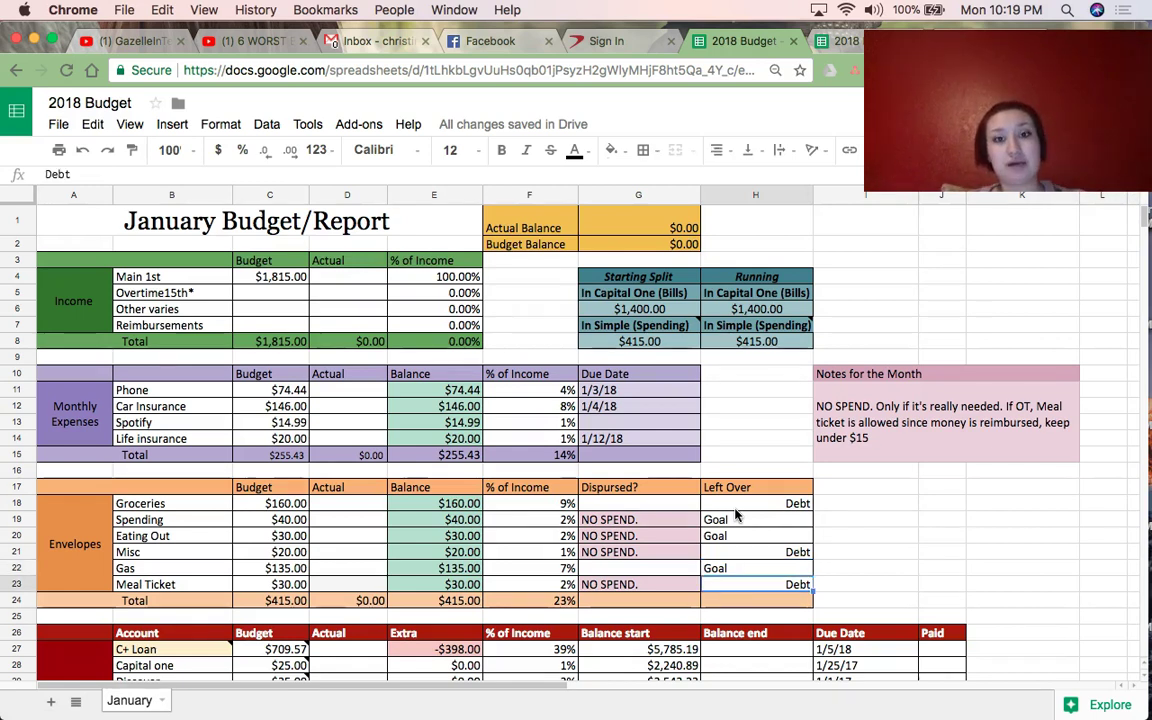
{"action": "scroll", "coordinate": [735, 515], "scroll_direction": "down", "scroll_amount": 5}
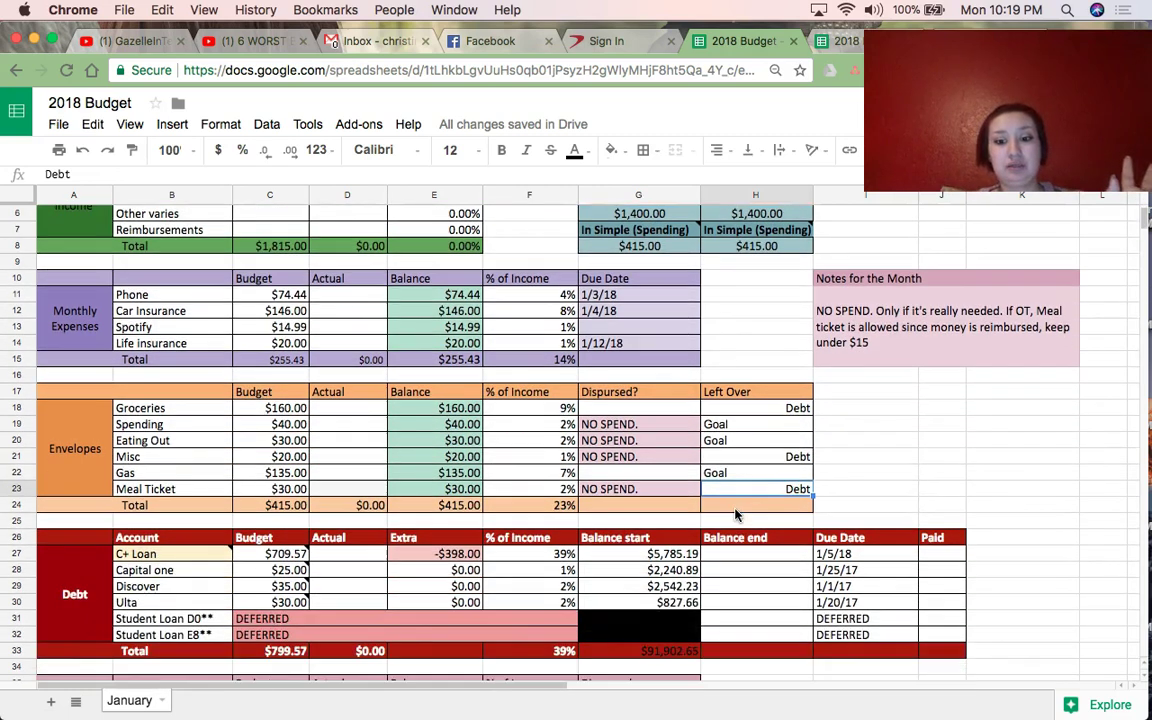
{"action": "scroll", "coordinate": [735, 515], "scroll_direction": "down", "scroll_amount": 5}
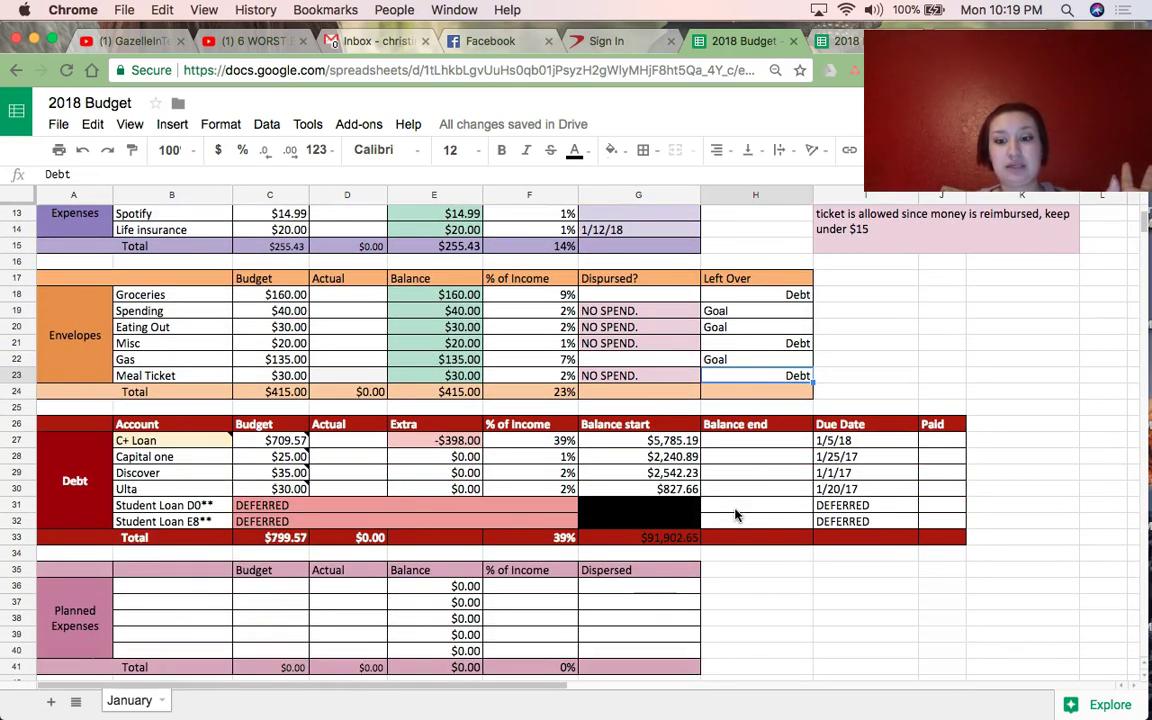
{"action": "scroll", "coordinate": [735, 515], "scroll_direction": "up", "scroll_amount": 3}
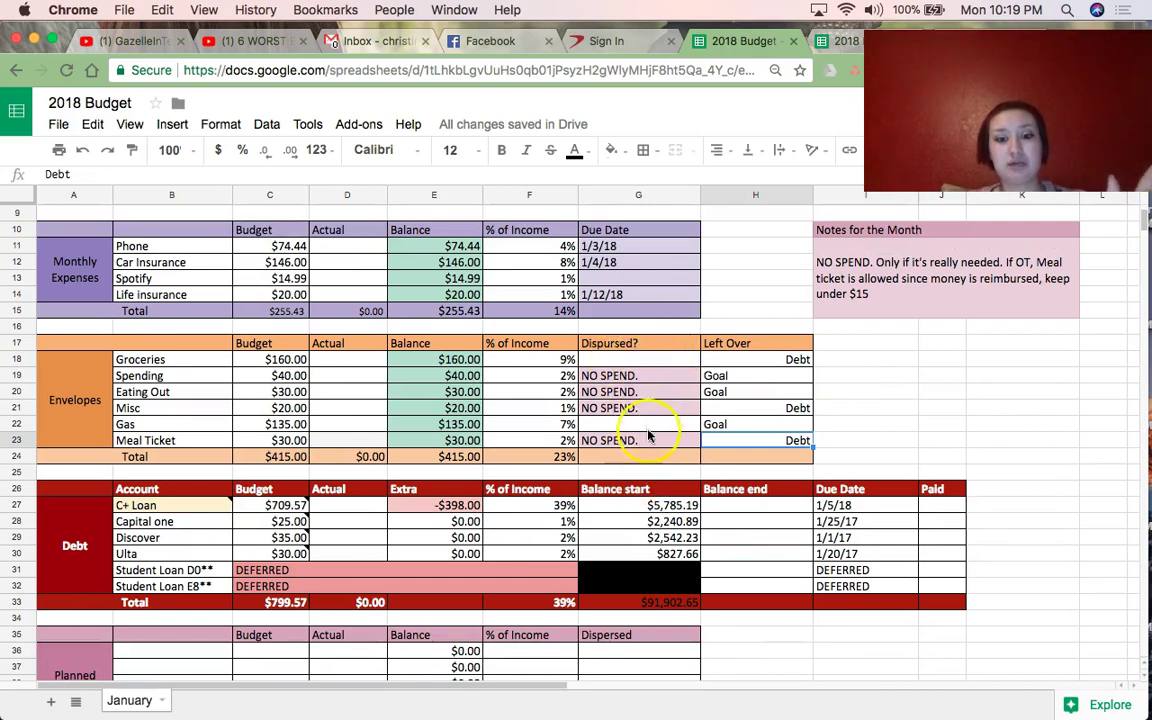
{"action": "left_click", "coordinate": [623, 364]}
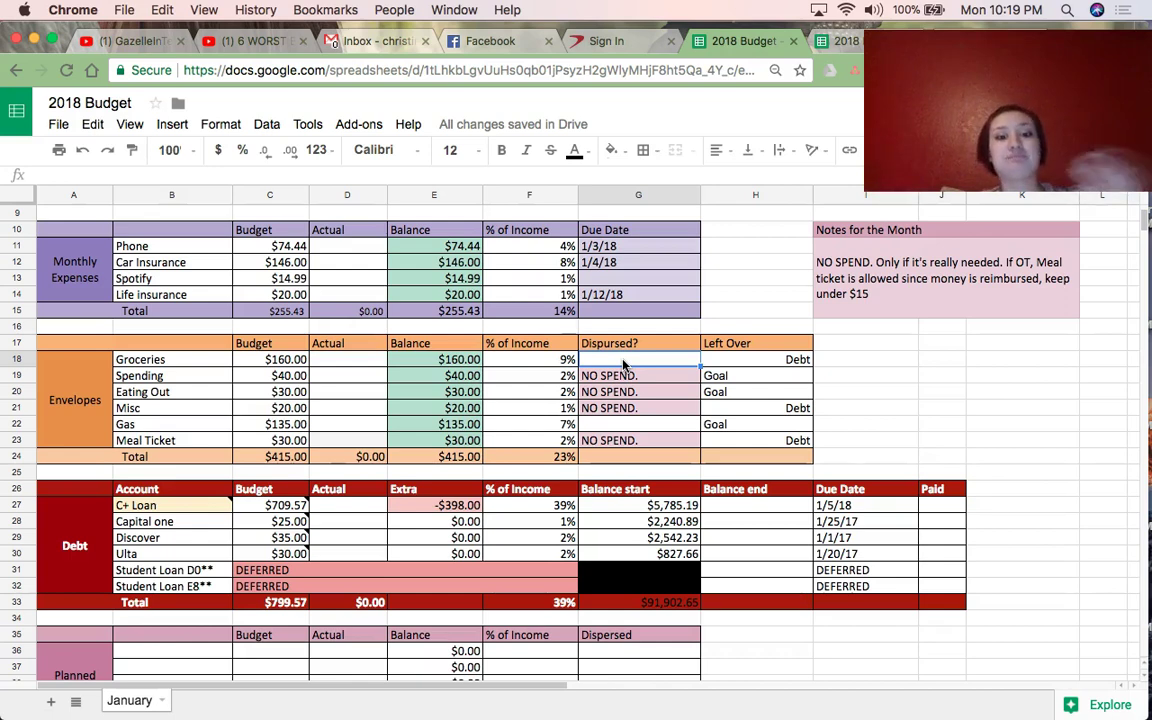
Look over the Debt, Planned Expenses and Sinking/Savings sections of the January budget.
{"action": "scroll", "coordinate": [623, 364], "scroll_direction": "down", "scroll_amount": 2}
{"action": "scroll", "coordinate": [623, 364], "scroll_direction": "down", "scroll_amount": 3}
{"action": "scroll", "coordinate": [555, 571], "scroll_direction": "down", "scroll_amount": 2}
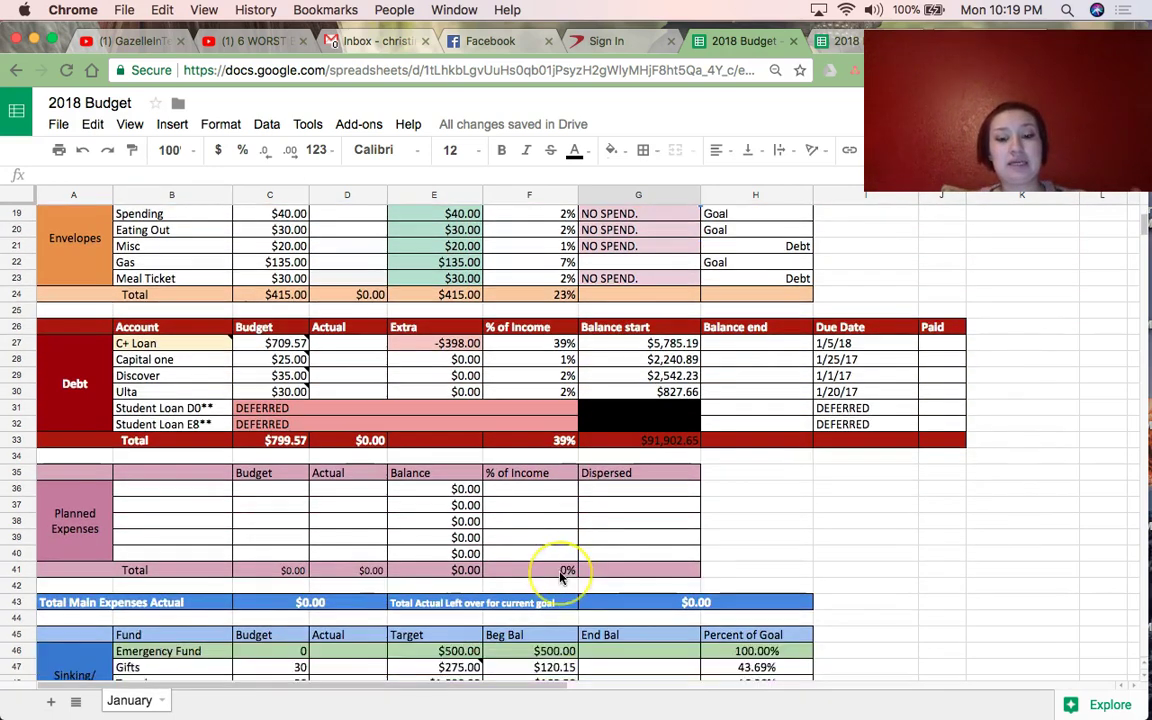
{"action": "scroll", "coordinate": [564, 572], "scroll_direction": "down", "scroll_amount": 3}
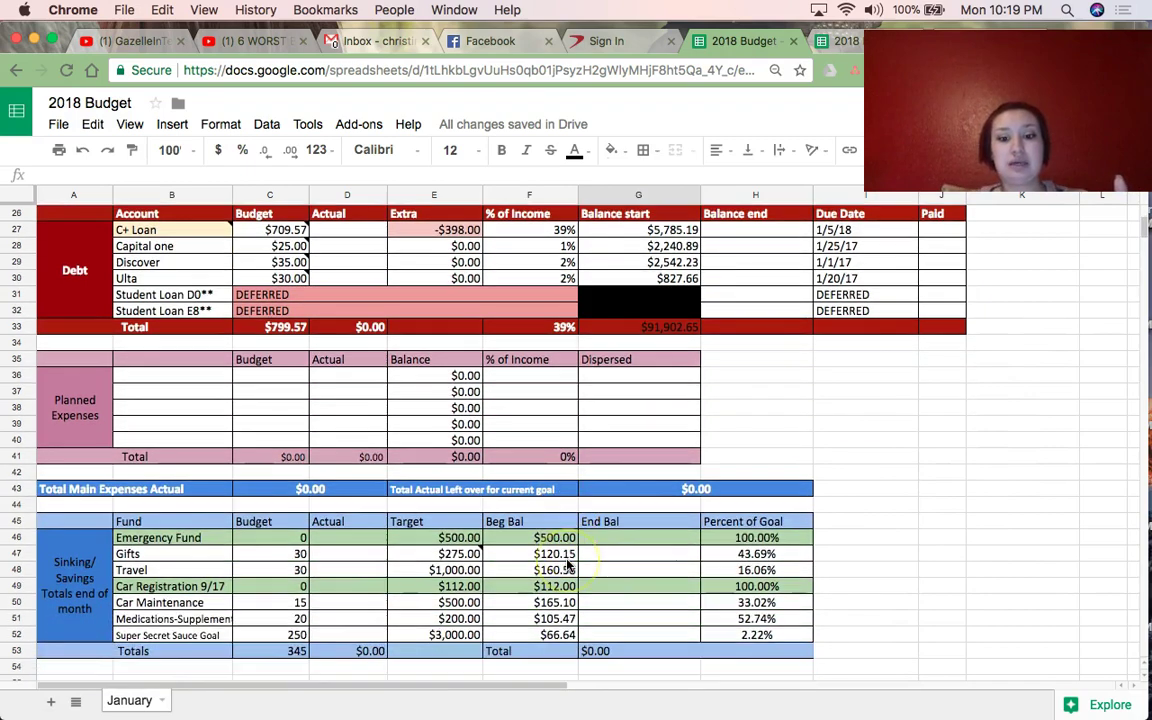
{"action": "scroll", "coordinate": [345, 565], "scroll_direction": "up", "scroll_amount": 3}
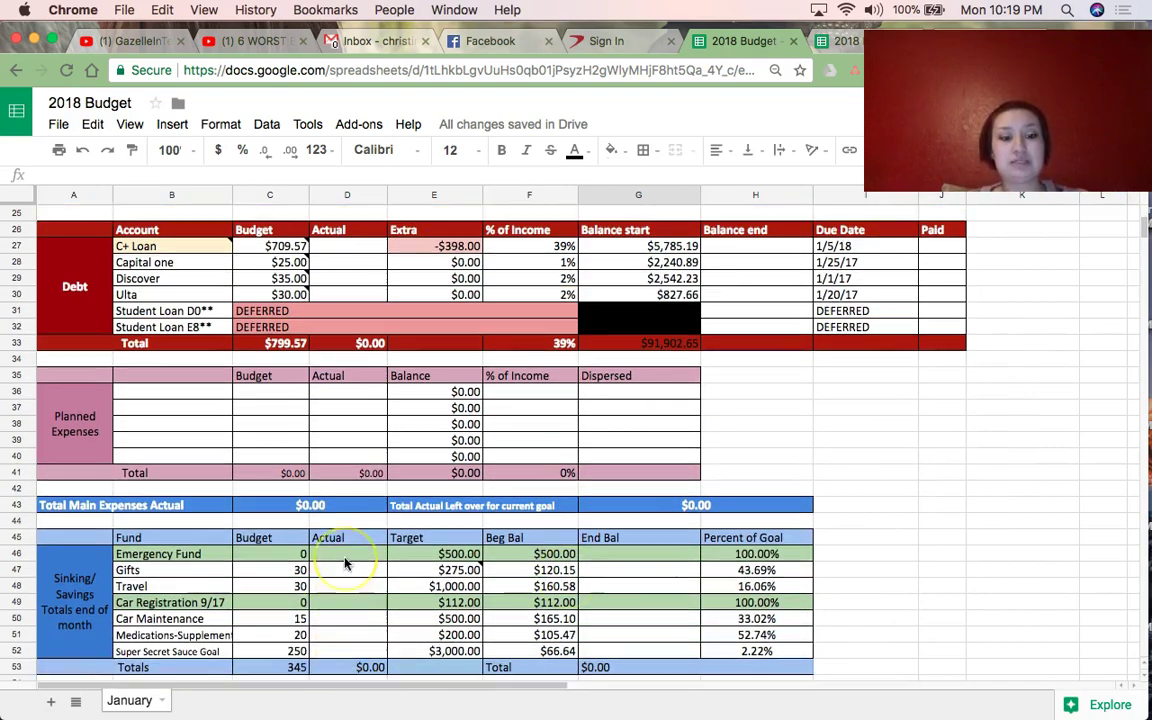
Review the January budget from Income and Envelopes down through the Debt section, checking NO SPEND marks, balances and due dates.
{"action": "scroll", "coordinate": [345, 565], "scroll_direction": "up", "scroll_amount": 5}
{"action": "left_click", "coordinate": [676, 483]}
{"action": "scroll", "coordinate": [670, 500], "scroll_direction": "up", "scroll_amount": 1}
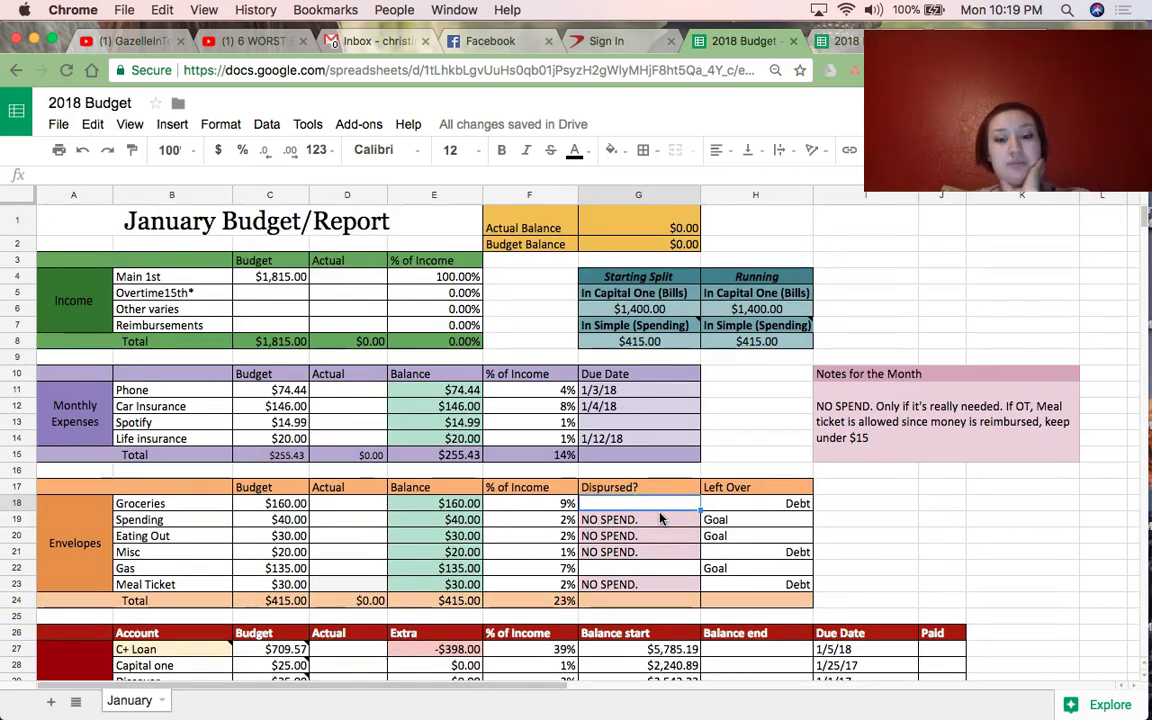
{"action": "scroll", "coordinate": [660, 518], "scroll_direction": "down", "scroll_amount": 1}
{"action": "scroll", "coordinate": [660, 518], "scroll_direction": "up", "scroll_amount": 1}
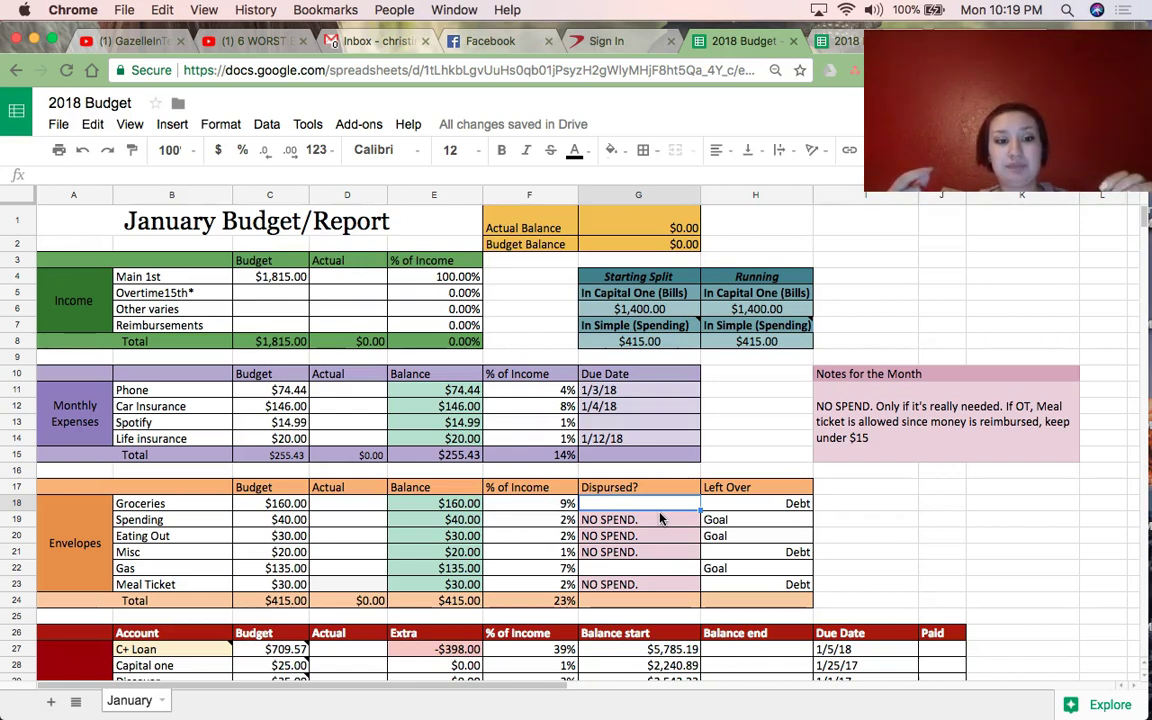
{"action": "scroll", "coordinate": [514, 595], "scroll_direction": "down", "scroll_amount": 3}
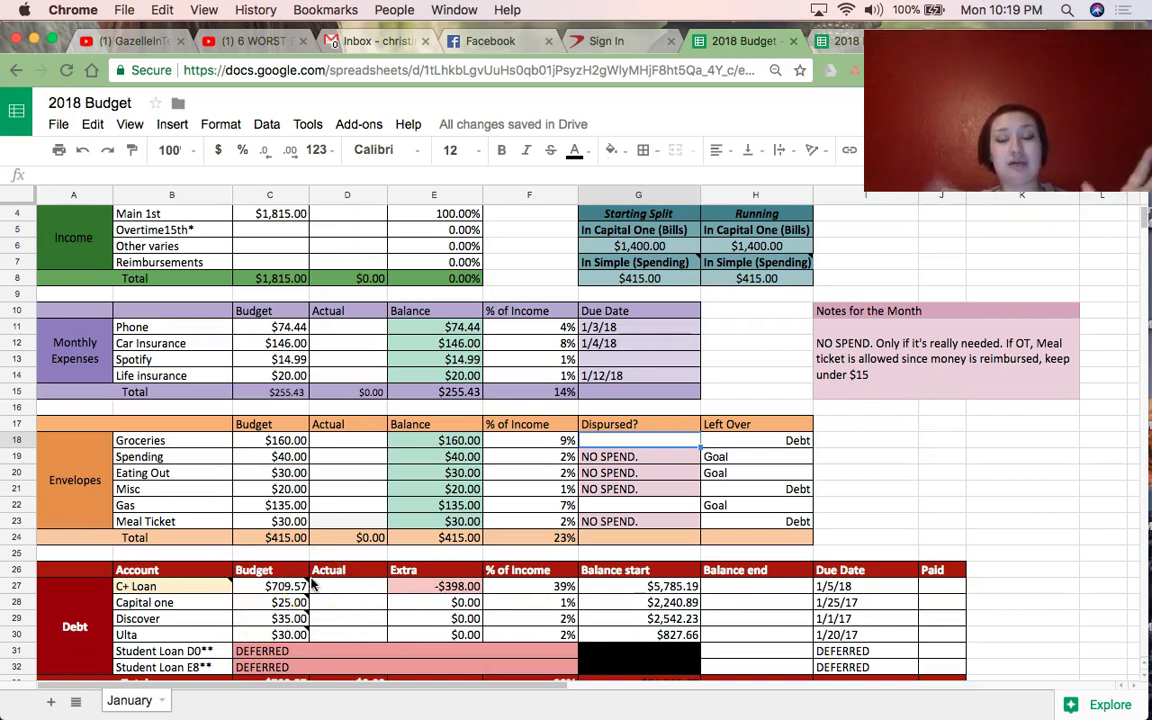
{"action": "scroll", "coordinate": [312, 585], "scroll_direction": "down", "scroll_amount": 3}
{"action": "scroll", "coordinate": [312, 585], "scroll_direction": "down", "scroll_amount": 2}
{"action": "scroll", "coordinate": [312, 585], "scroll_direction": "down", "scroll_amount": 2}
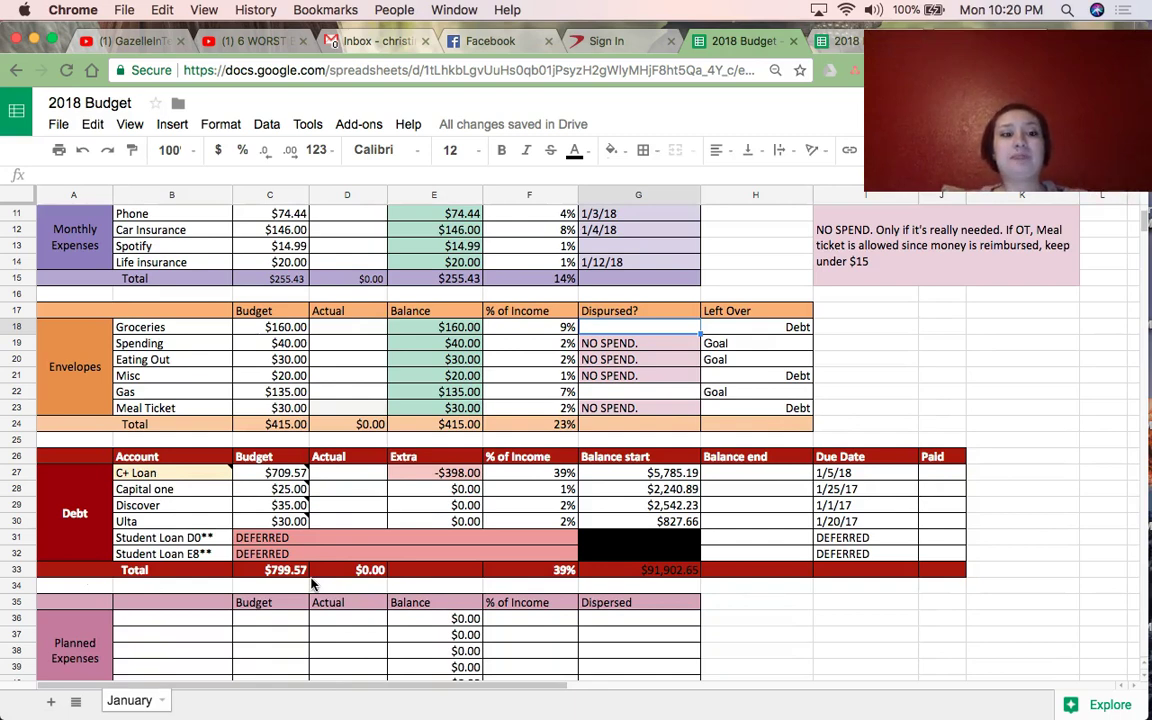
{"action": "scroll", "coordinate": [312, 585], "scroll_direction": "down", "scroll_amount": 8}
Examine the Sinking/Savings funds, comparing the Emergency Fund and Car Maintenance targets with their beginning balances.
{"action": "left_click", "coordinate": [333, 583]}
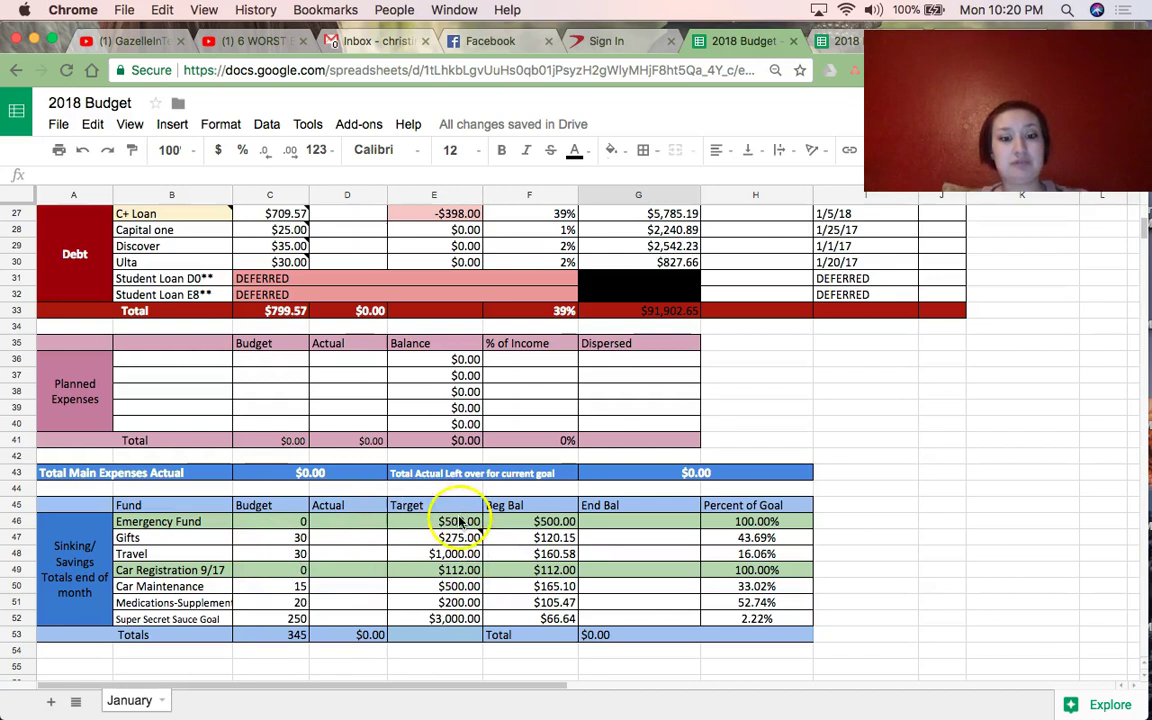
{"action": "left_click", "coordinate": [185, 523]}
{"action": "left_click_drag", "start_coordinate": [185, 527], "coordinate": [475, 521]}
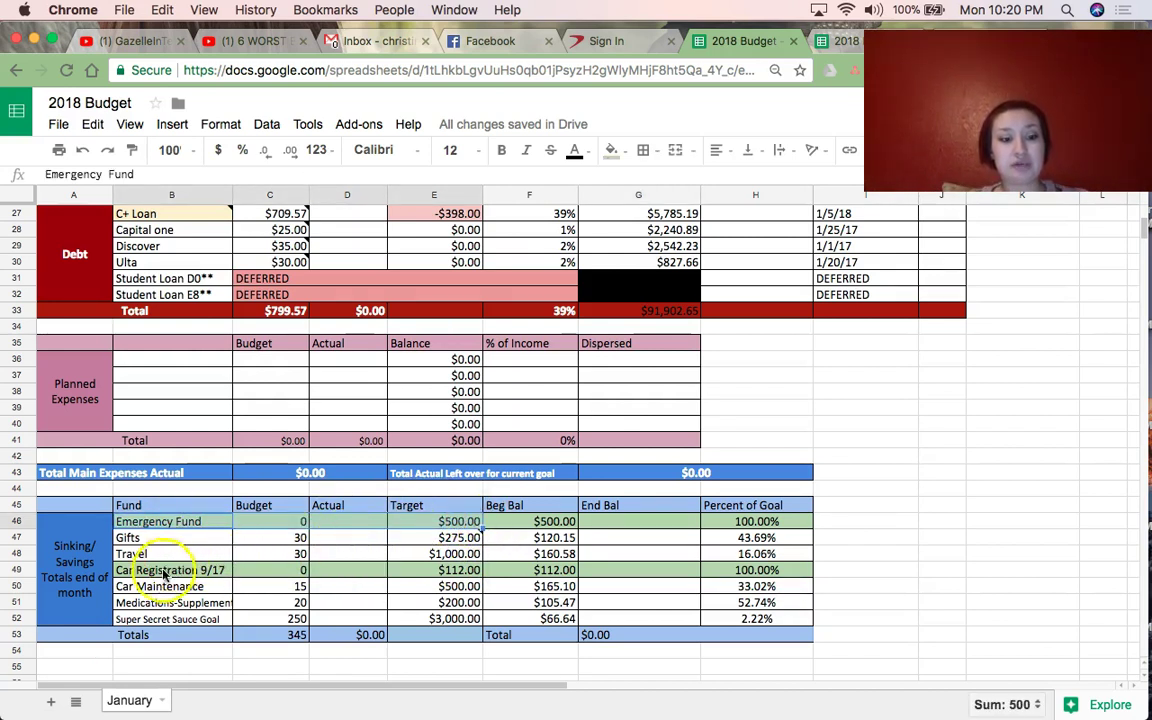
{"action": "left_click", "coordinate": [537, 588]}
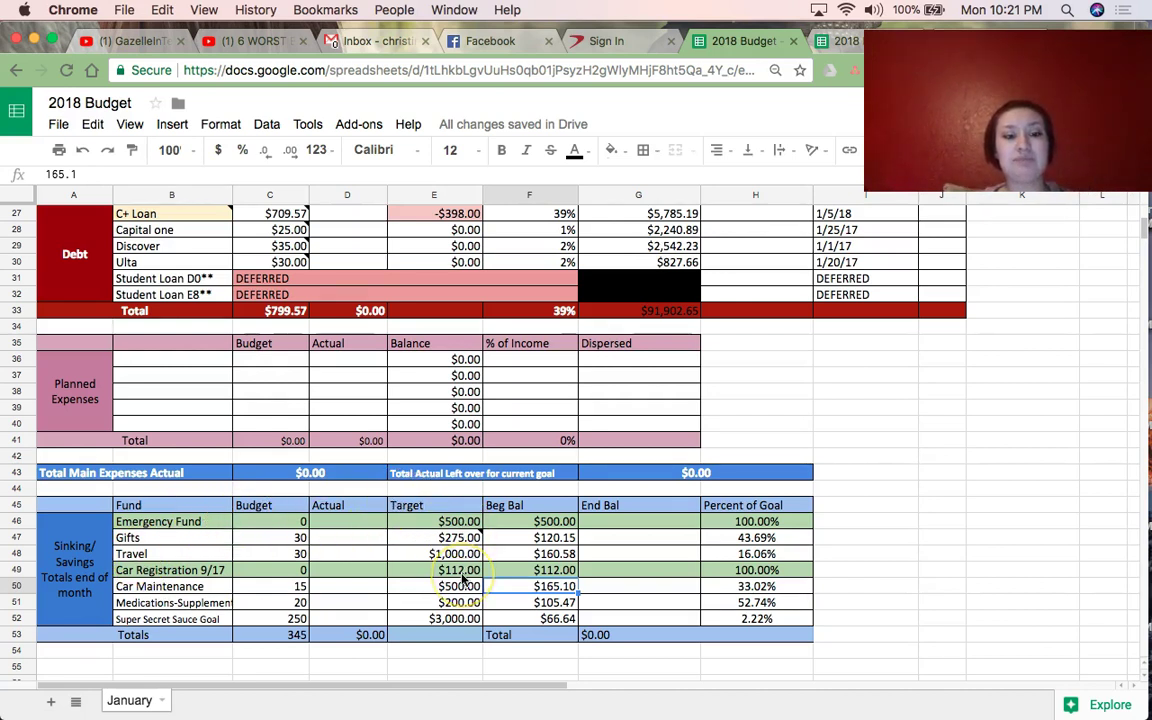
Look over the Envelopes, Debt and Planned Expenses sections again alongside the Sinking/Savings funds.
{"action": "scroll", "coordinate": [462, 530], "scroll_direction": "up", "scroll_amount": 3}
{"action": "scroll", "coordinate": [462, 580], "scroll_direction": "up", "scroll_amount": 4}
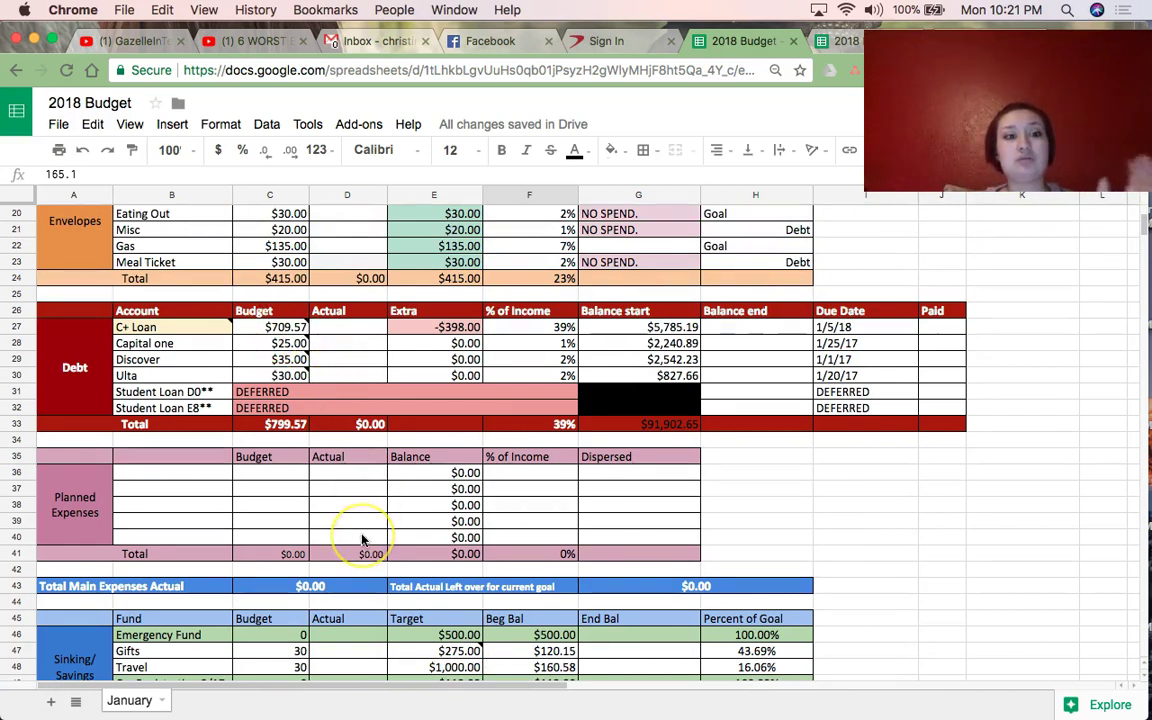
{"action": "scroll", "coordinate": [355, 537], "scroll_direction": "up", "scroll_amount": 3}
{"action": "scroll", "coordinate": [362, 540], "scroll_direction": "up", "scroll_amount": 5}
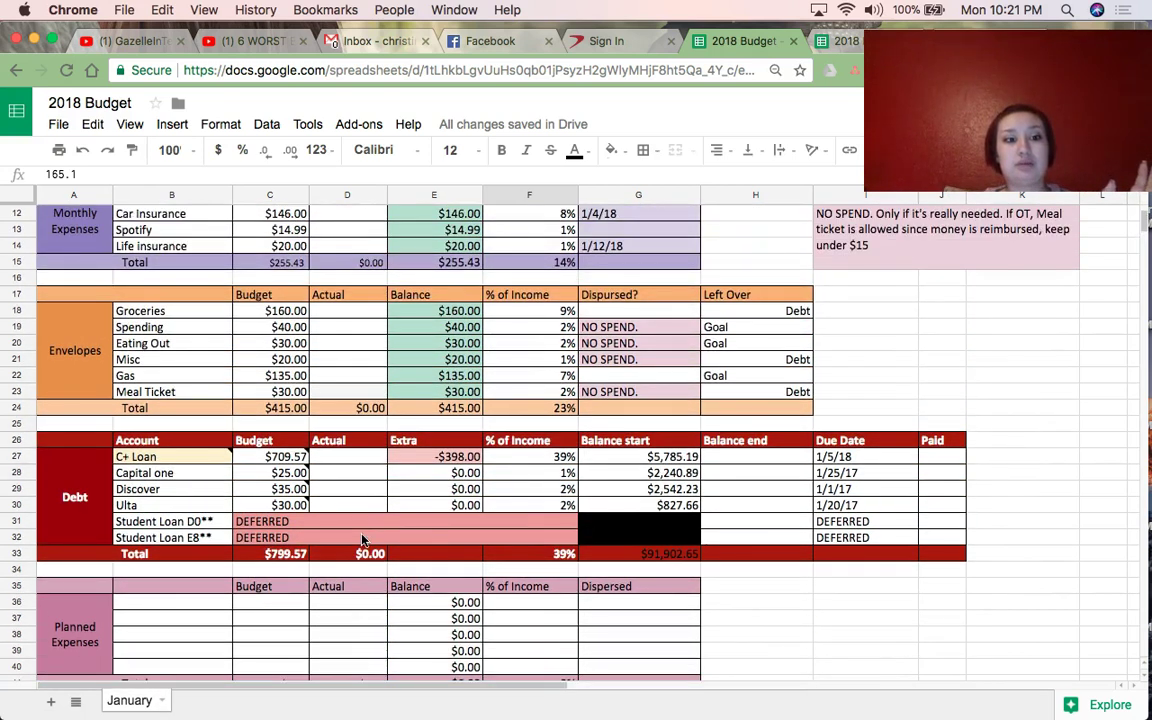
{"action": "scroll", "coordinate": [362, 540], "scroll_direction": "down", "scroll_amount": 10}
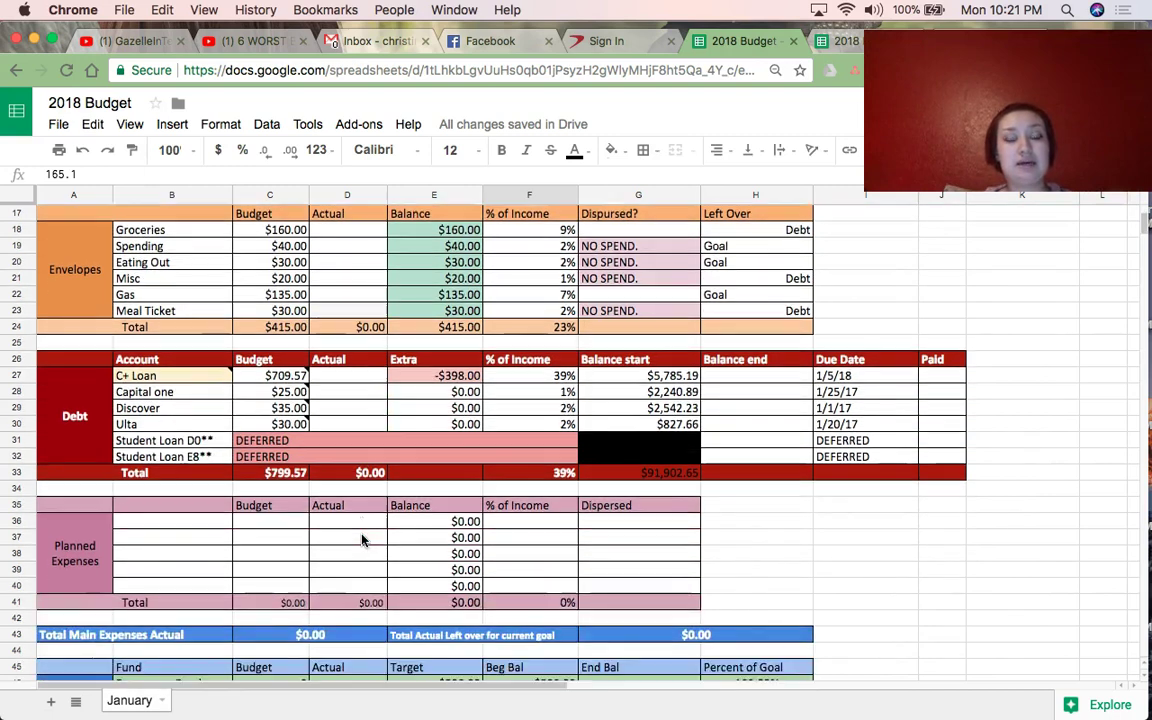
{"action": "scroll", "coordinate": [362, 540], "scroll_direction": "down", "scroll_amount": 3}
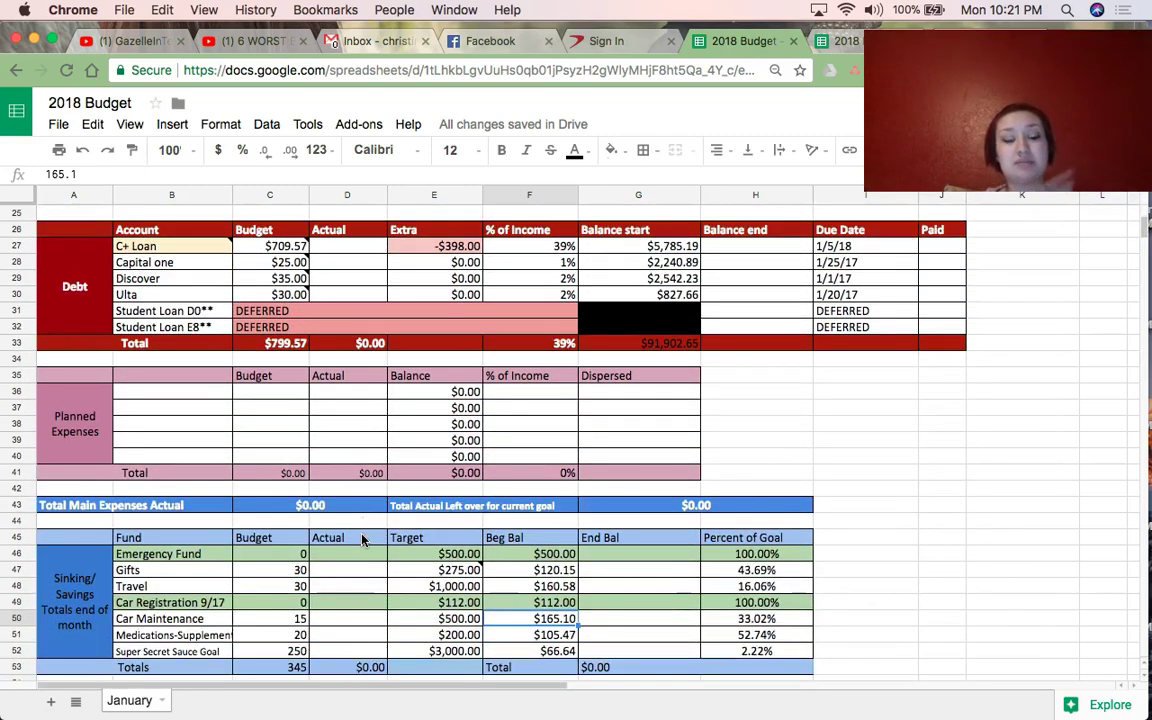
{"action": "scroll", "coordinate": [362, 540], "scroll_direction": "down", "scroll_amount": 2}
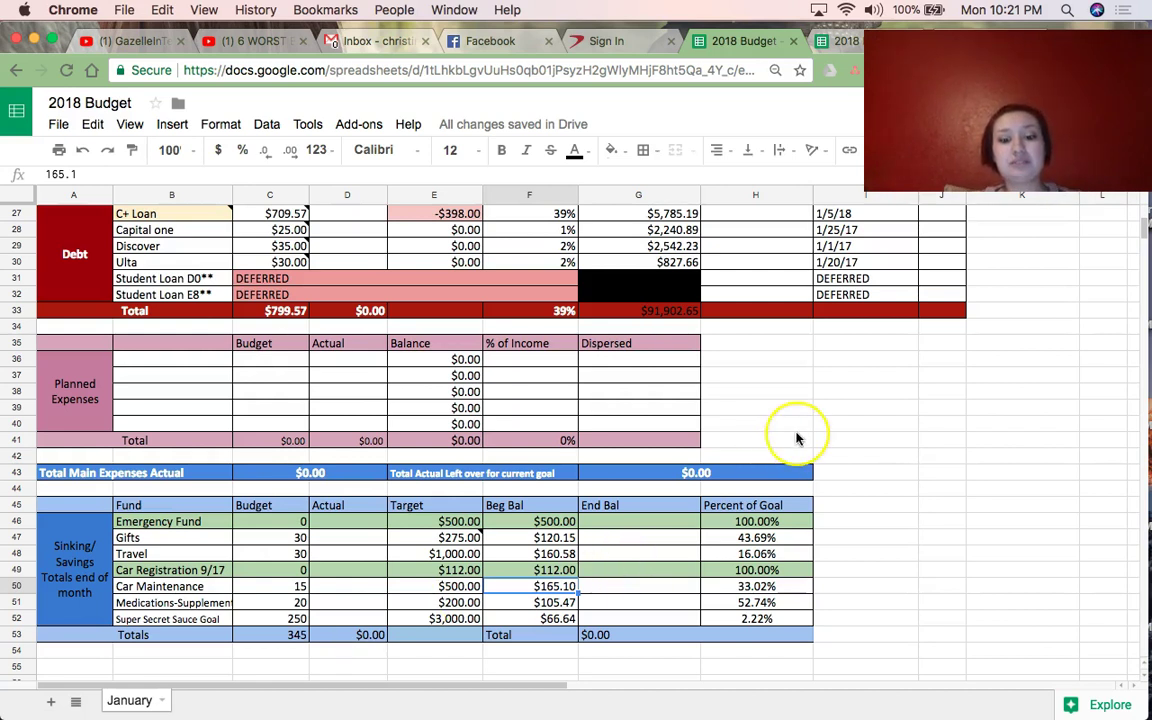
{"action": "scroll", "coordinate": [797, 437], "scroll_direction": "up", "scroll_amount": 6}
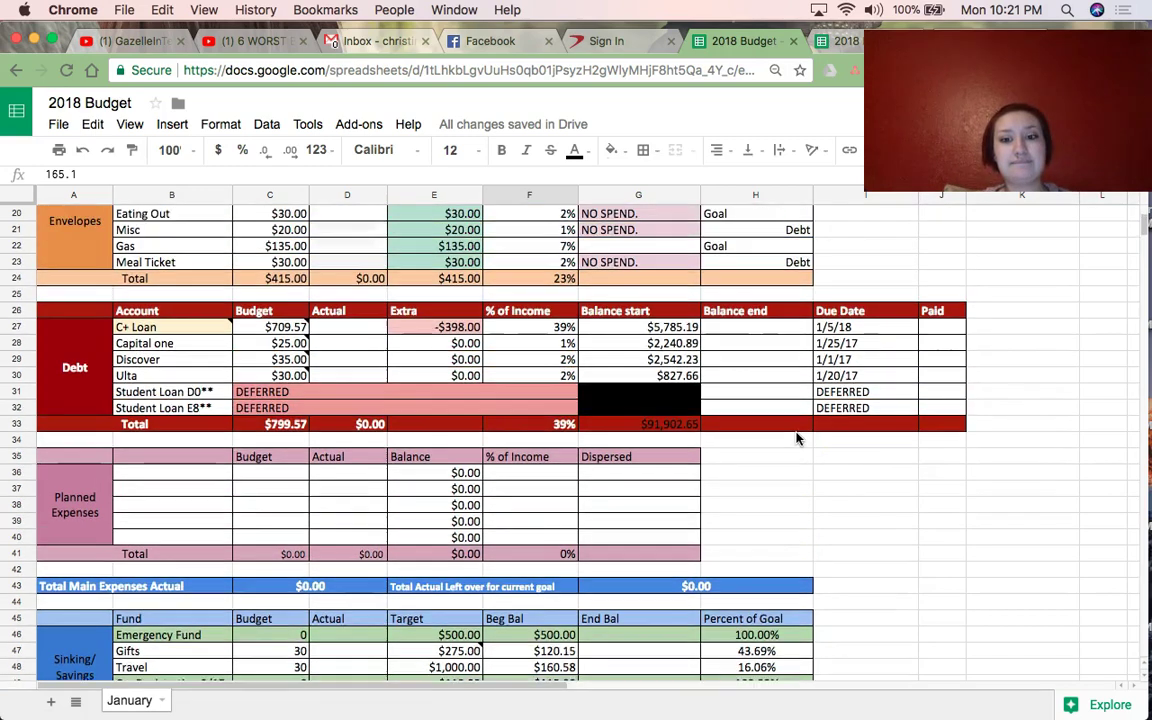
Delete the stray 973.44 value in column M, row 17, outside the January budget tables.
{"action": "scroll", "coordinate": [797, 437], "scroll_direction": "up", "scroll_amount": 5}
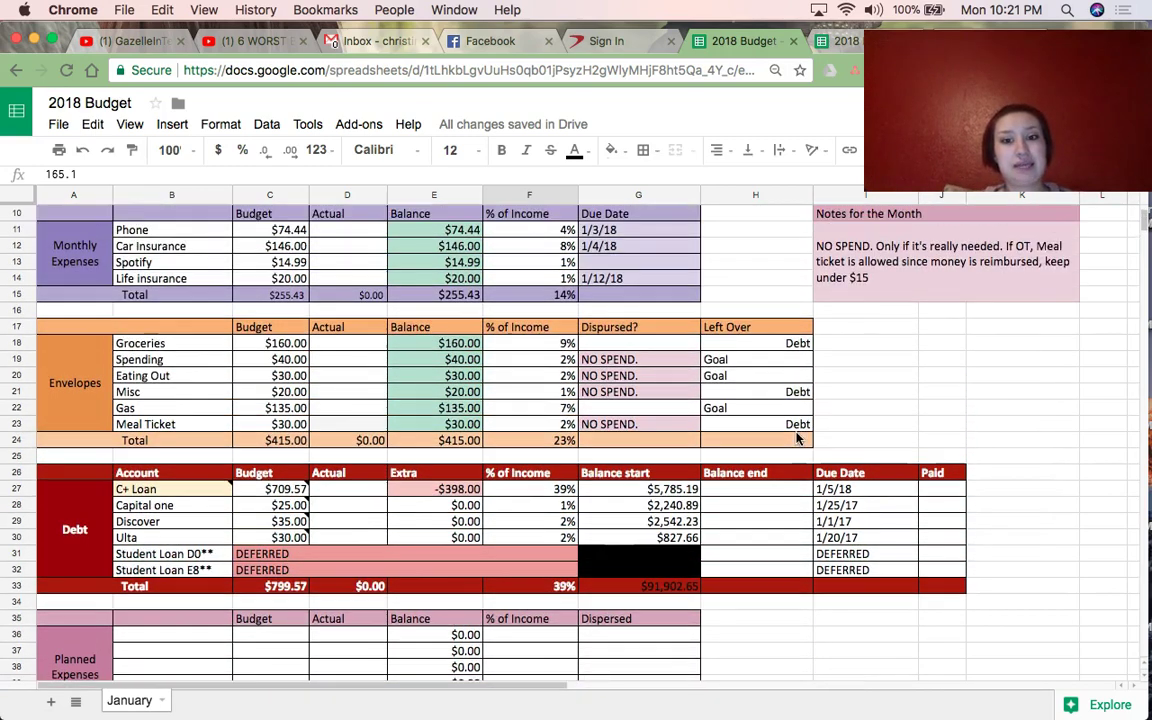
{"action": "scroll", "coordinate": [797, 437], "scroll_direction": "right", "scroll_amount": 2}
{"action": "scroll", "coordinate": [797, 437], "scroll_direction": "up", "scroll_amount": 2}
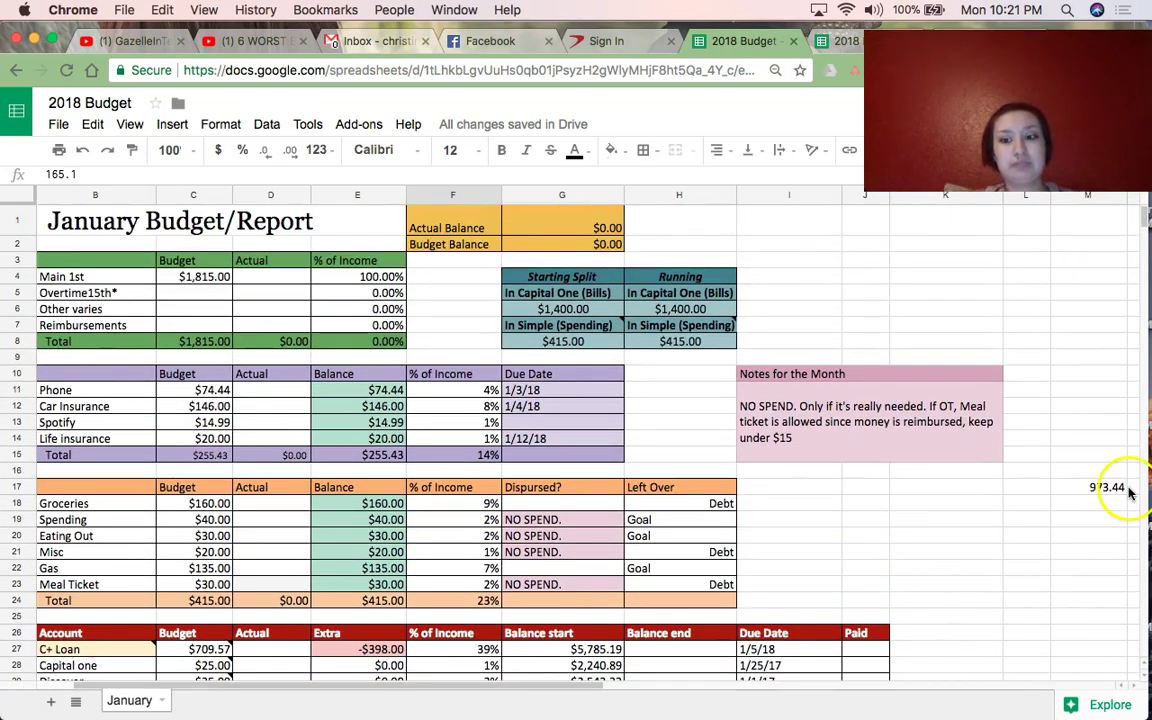
{"action": "left_click", "coordinate": [1128, 490]}
{"action": "key", "text": "Delete"}
{"action": "scroll", "coordinate": [857, 580], "scroll_direction": "left", "scroll_amount": 2}
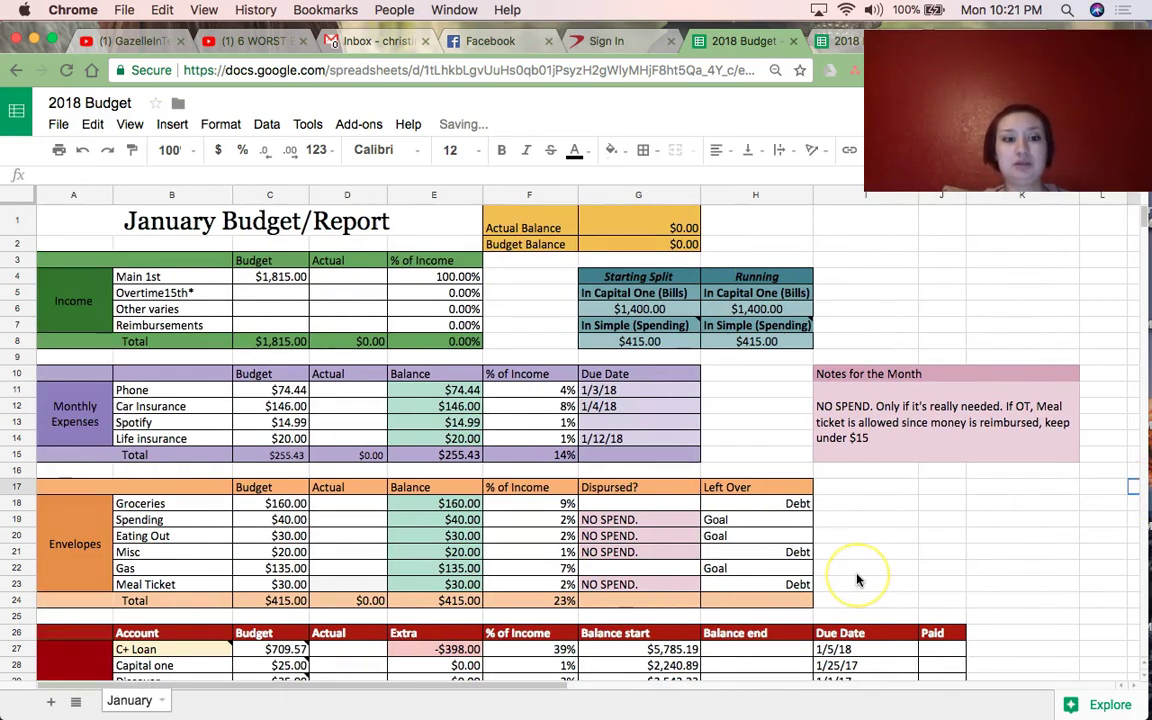
{"action": "scroll", "coordinate": [857, 580], "scroll_direction": "down", "scroll_amount": 3}
{"action": "scroll", "coordinate": [857, 579], "scroll_direction": "up", "scroll_amount": 2}
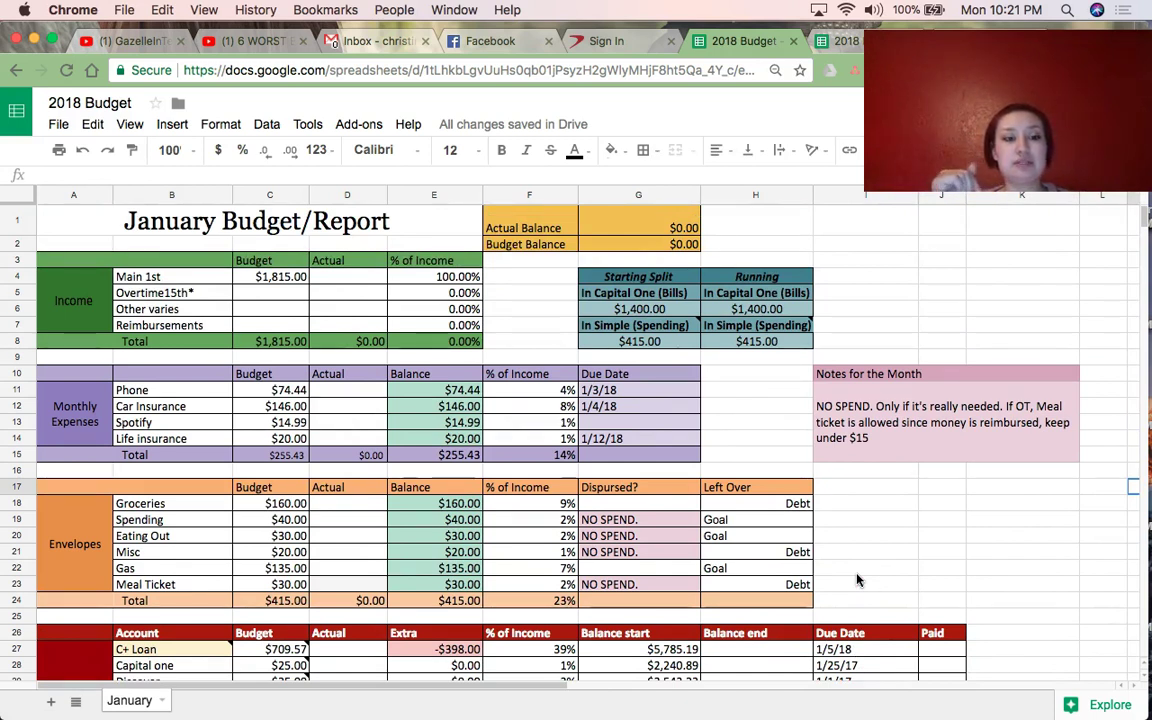
Switch to the 2018 Budget Template and enter a sample Main 1st income budget of 18,000.
{"action": "left_click", "coordinate": [829, 44]}
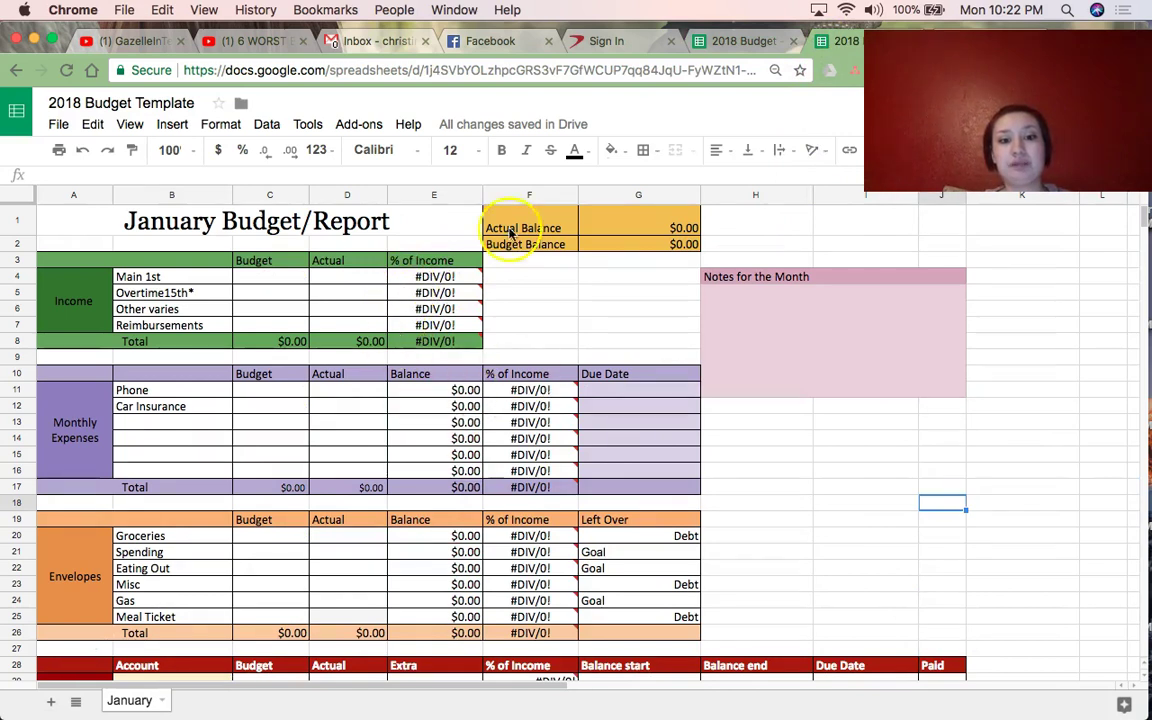
{"action": "left_click", "coordinate": [269, 279]}
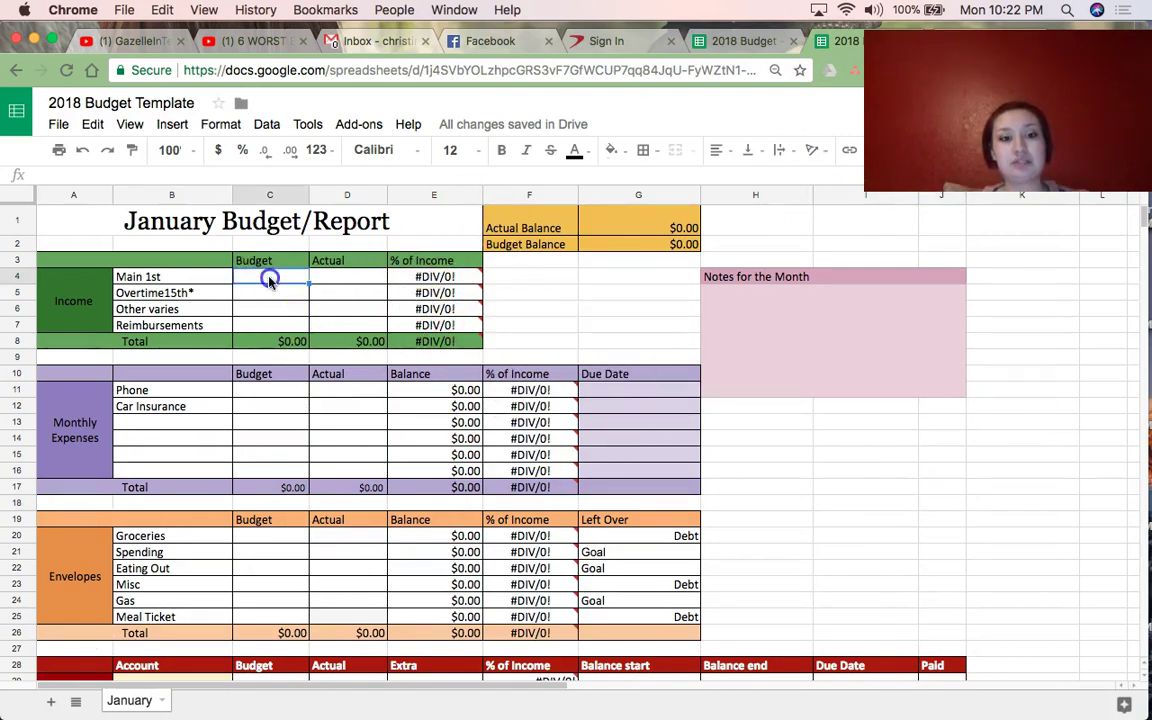
{"action": "type", "text": "18,000"}
{"action": "key", "text": "Tab"}
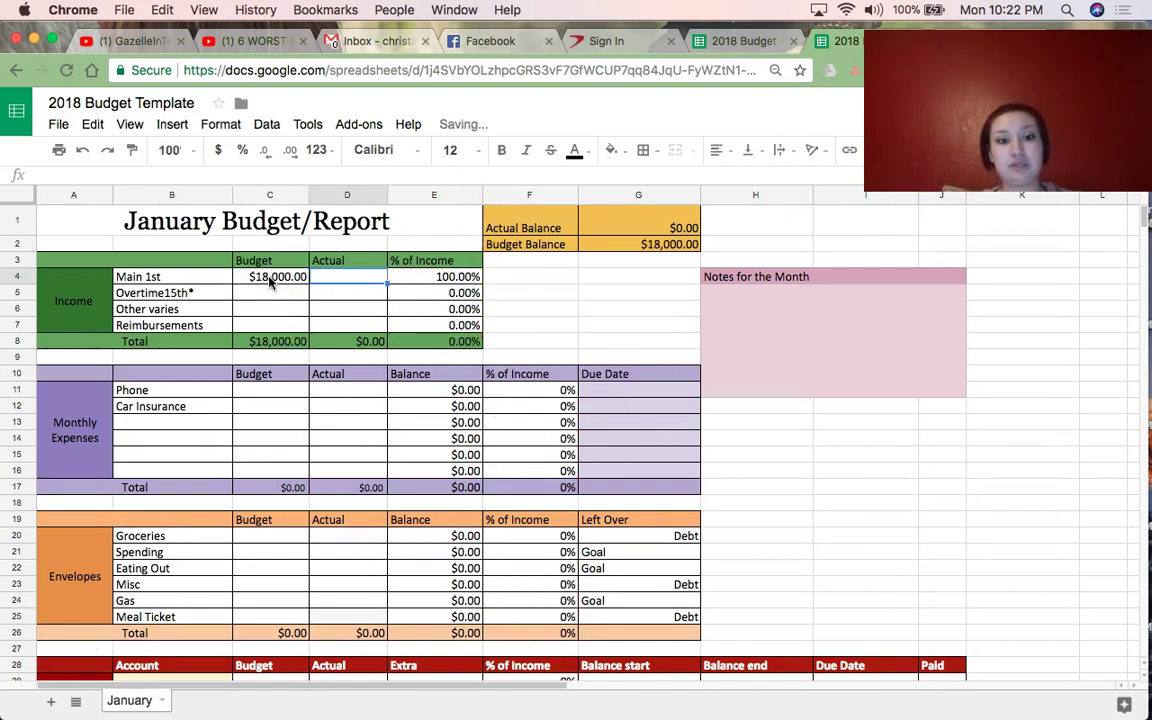
Clear the sample Main 1st income budget from the template.
{"action": "left_click", "coordinate": [258, 285]}
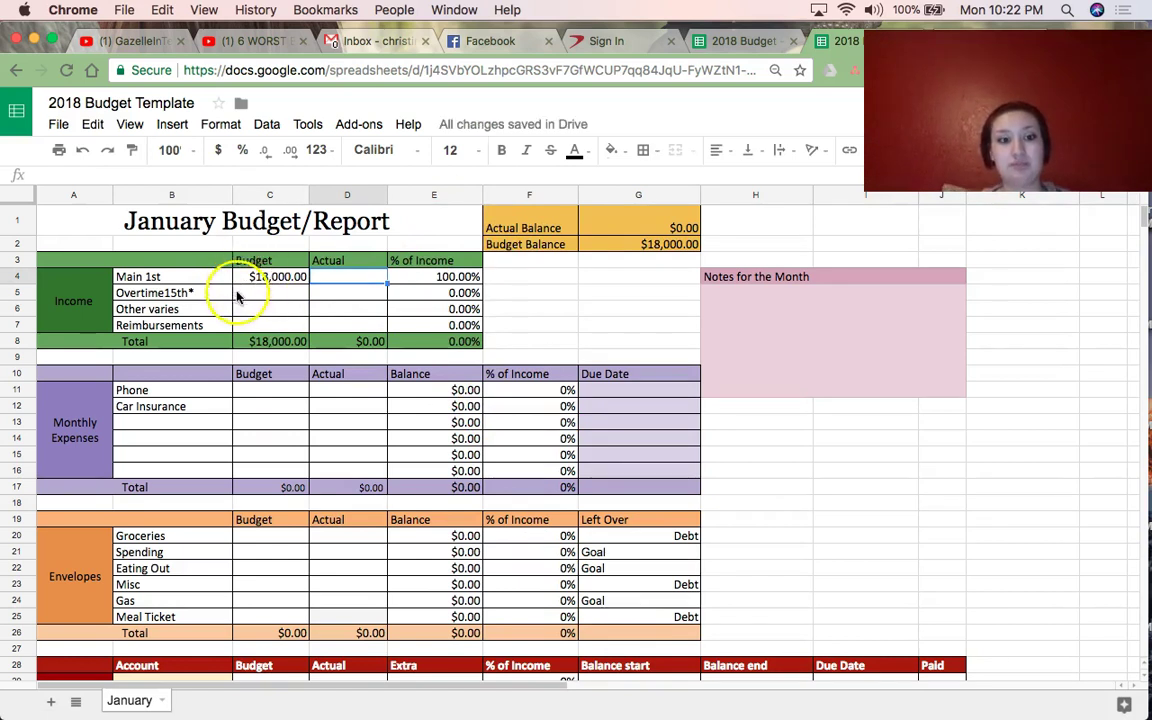
{"action": "left_click", "coordinate": [258, 285]}
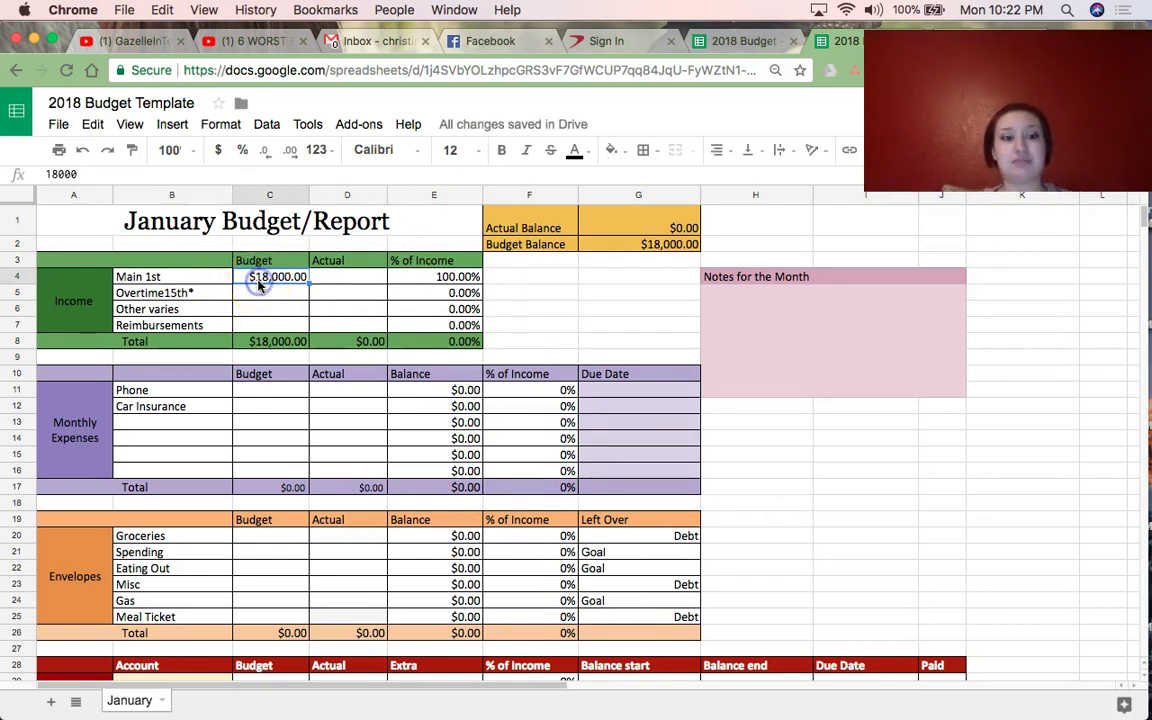
{"action": "key", "text": "Delete"}
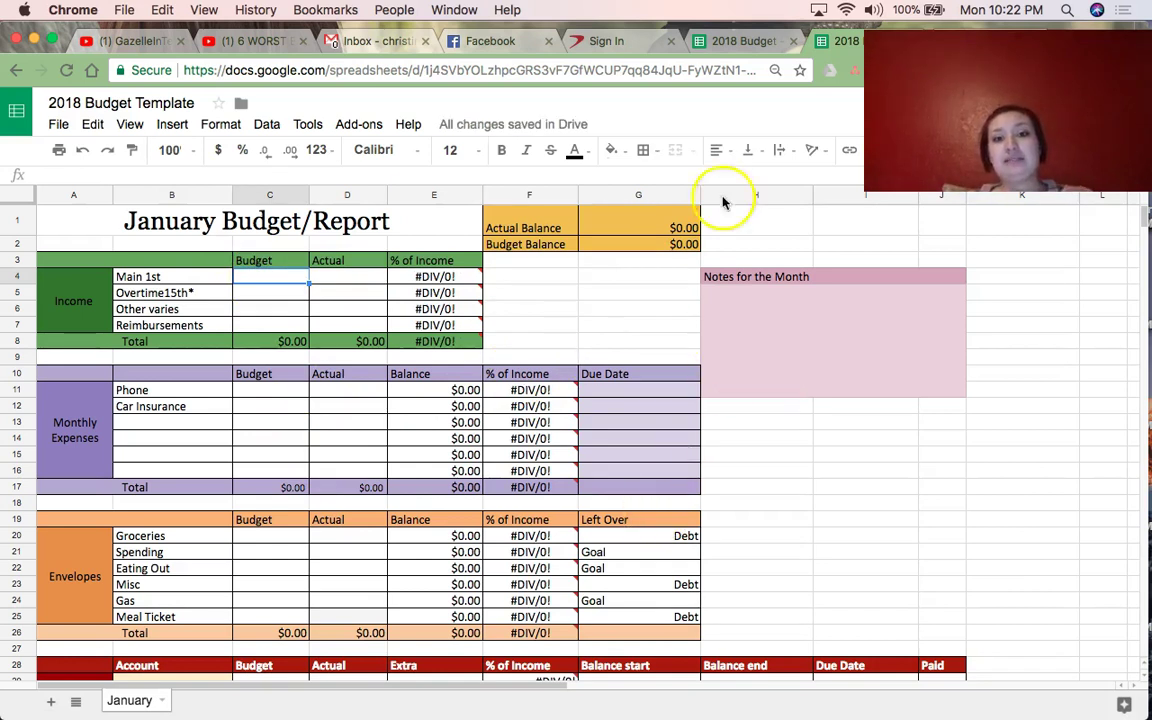
Clear all the Debt and Goal entries under Left Over in the Envelopes section of the 2018 Budget Template.
{"action": "left_click", "coordinate": [725, 41]}
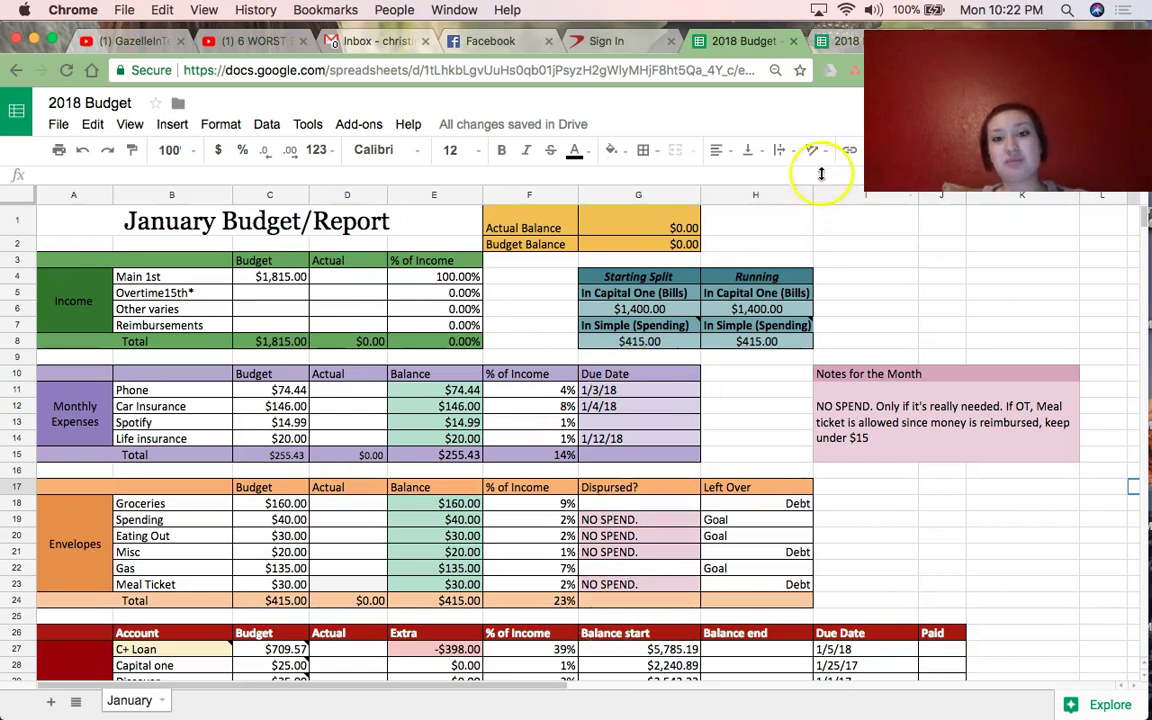
{"action": "left_click", "coordinate": [840, 41]}
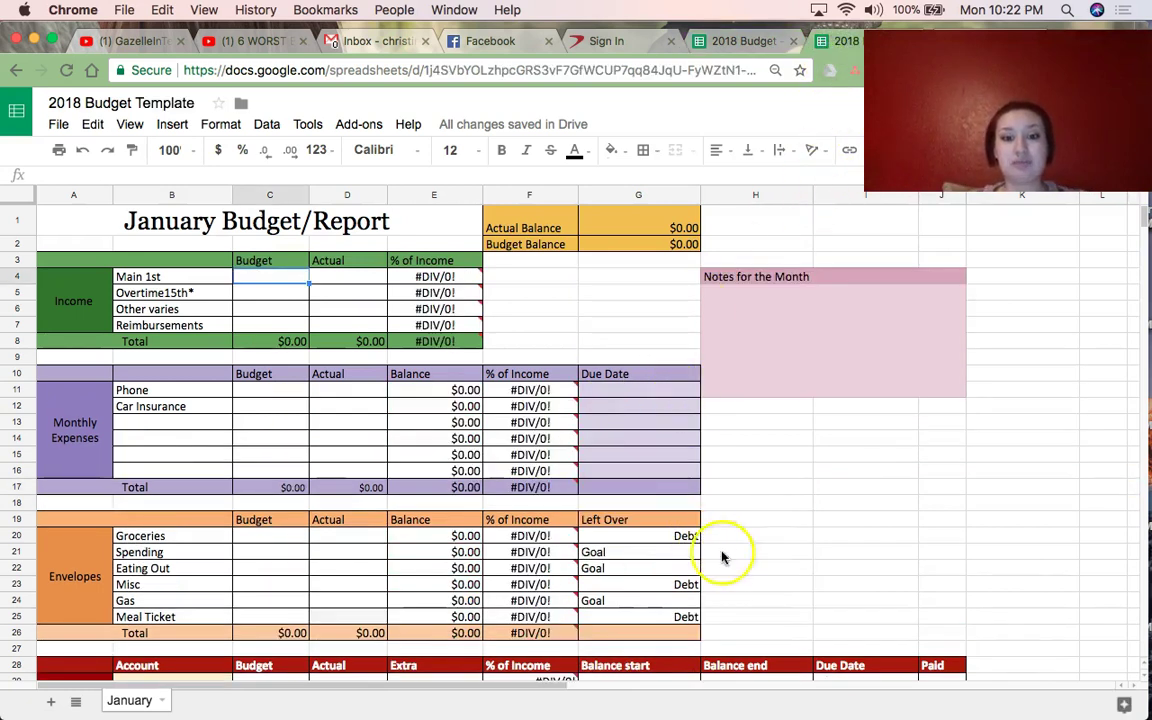
{"action": "scroll", "coordinate": [700, 540], "scroll_direction": "down", "scroll_amount": 1}
{"action": "left_click", "coordinate": [631, 479]}
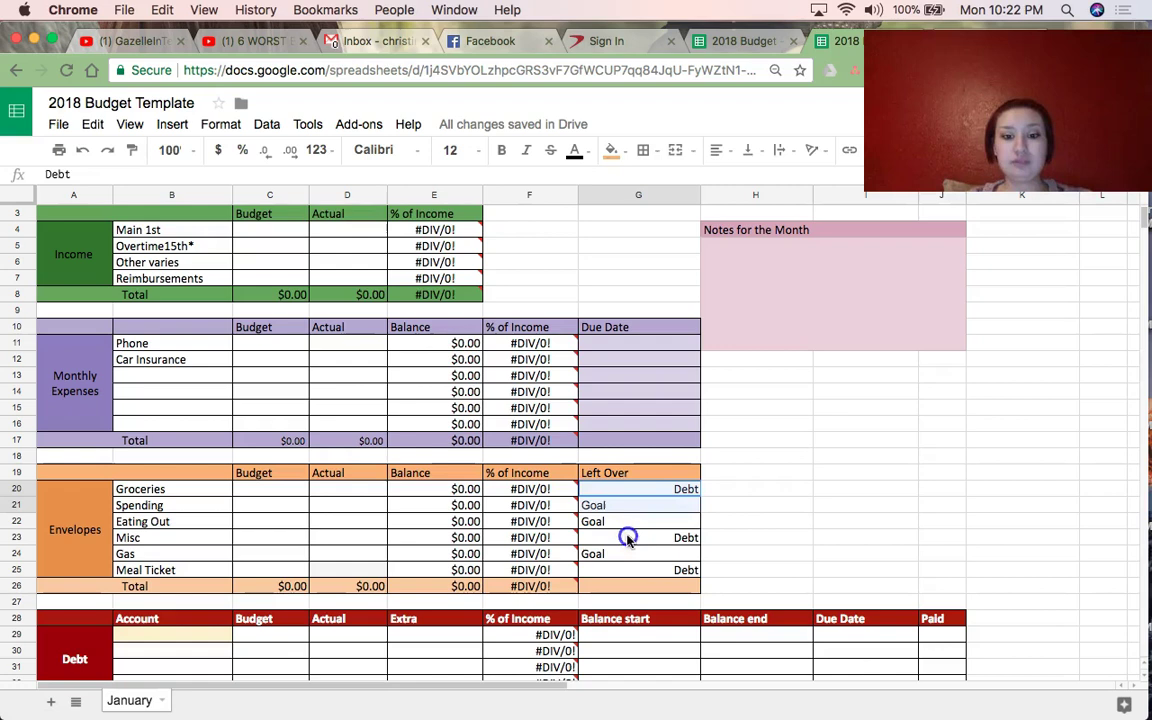
{"action": "left_click_drag", "start_coordinate": [631, 489], "coordinate": [625, 571]}
{"action": "key", "text": "Delete"}
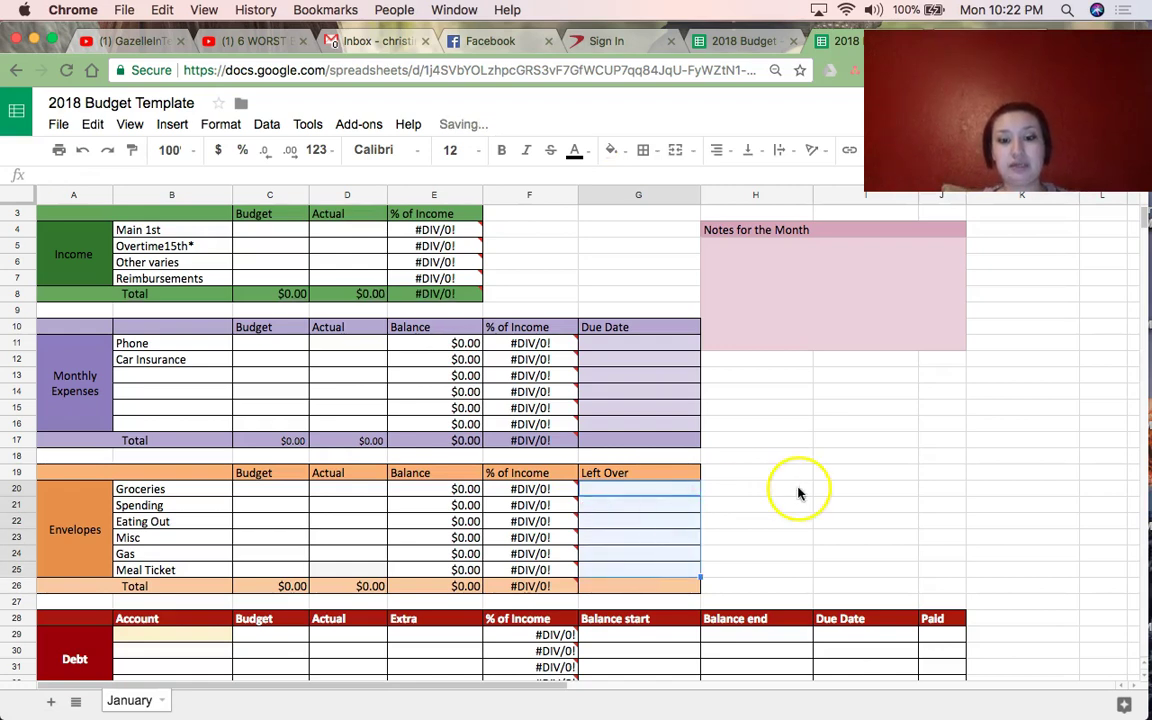
{"action": "left_click", "coordinate": [797, 489]}
Switch to the 2018 Budget spreadsheet and copy the Planned Expenses section label.
{"action": "scroll", "coordinate": [674, 540], "scroll_direction": "down", "scroll_amount": 5}
{"action": "scroll", "coordinate": [500, 500], "scroll_direction": "down", "scroll_amount": 4}
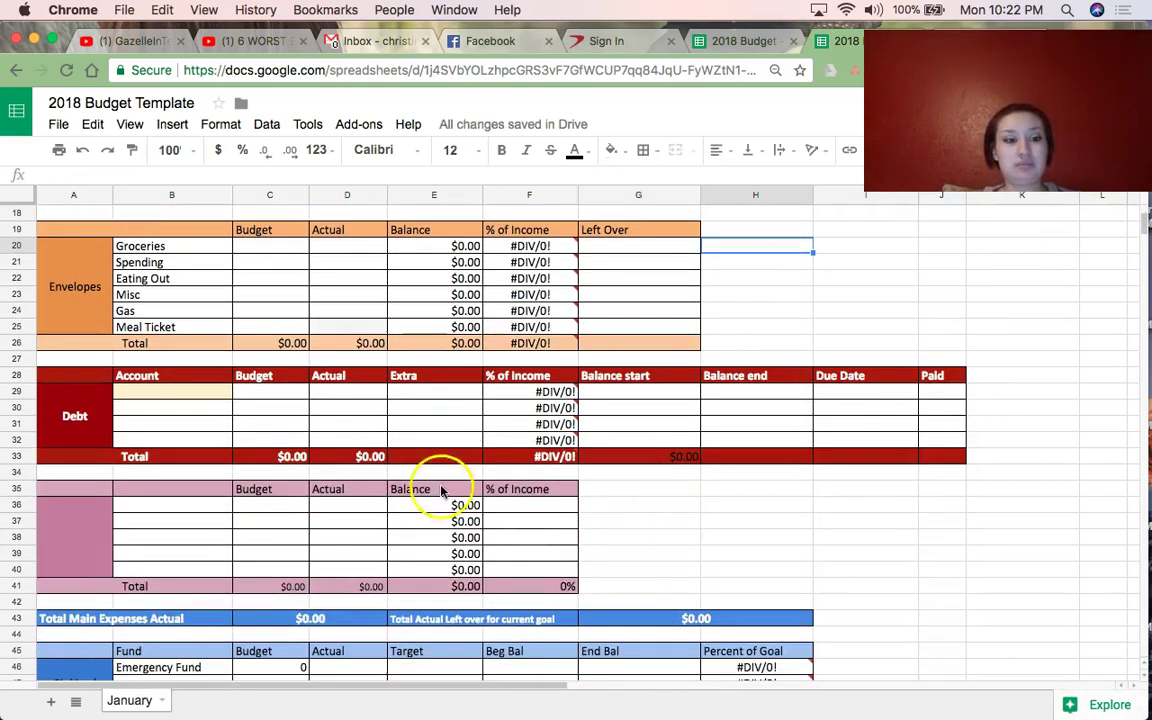
{"action": "left_click", "coordinate": [741, 38]}
{"action": "scroll", "coordinate": [90, 600], "scroll_direction": "down", "scroll_amount": 5}
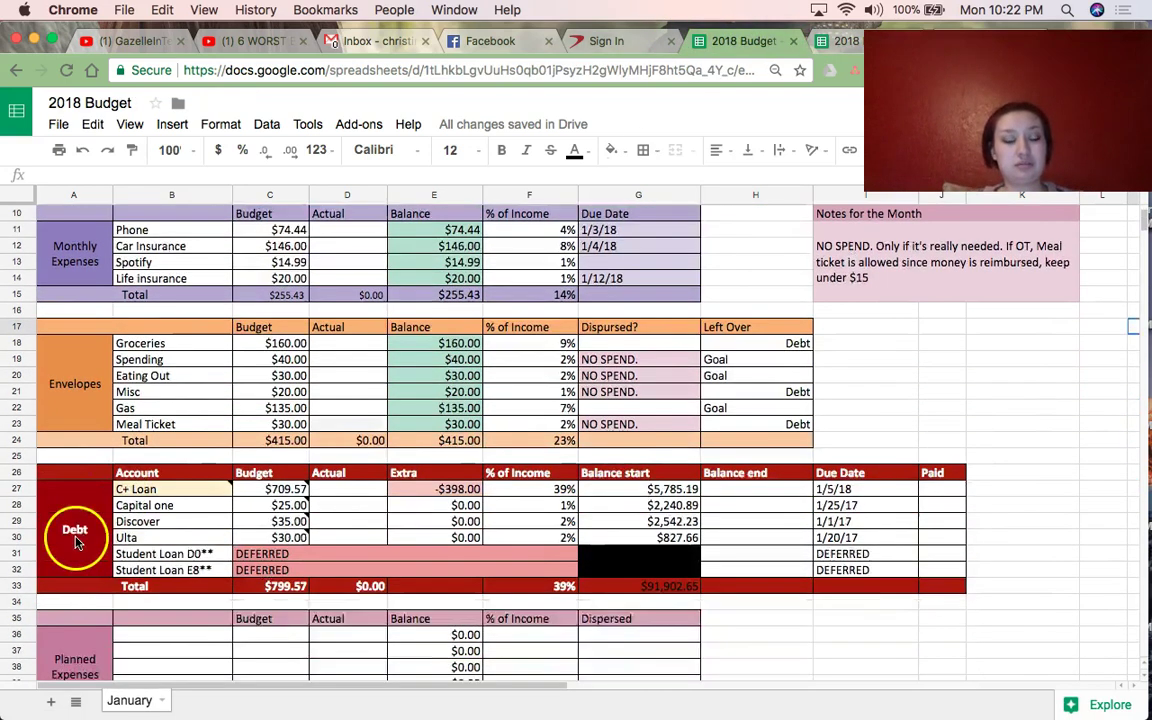
{"action": "scroll", "coordinate": [75, 541], "scroll_direction": "down", "scroll_amount": 4}
{"action": "left_click", "coordinate": [70, 498]}
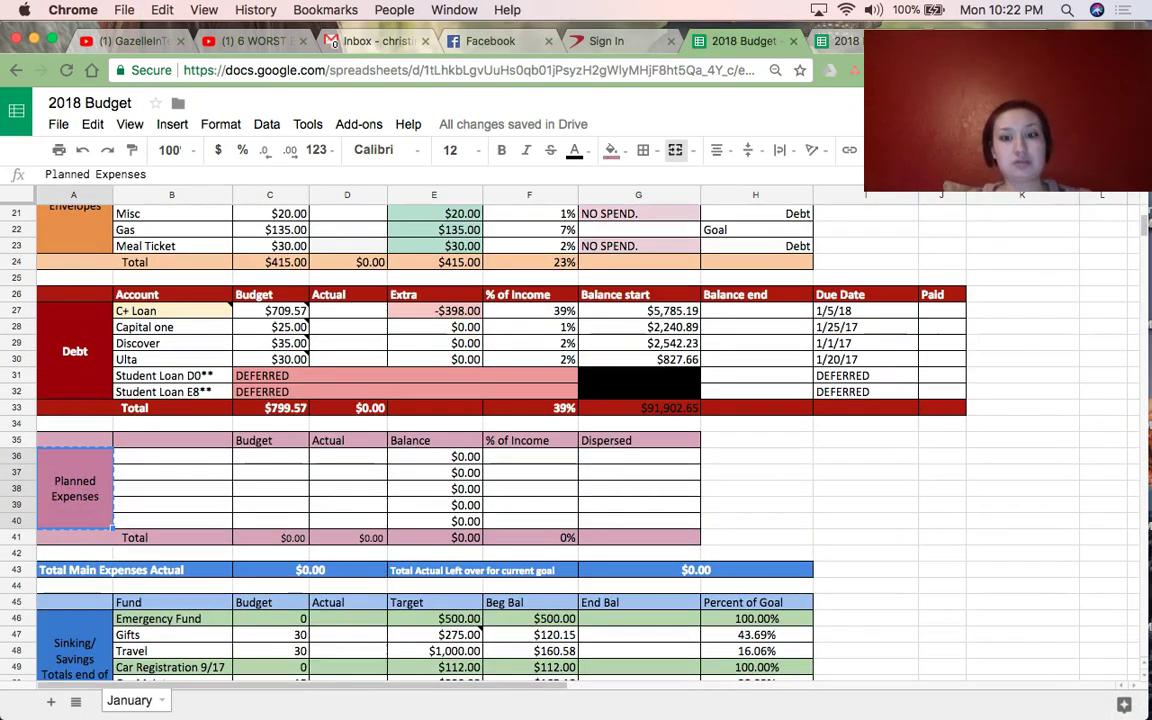
Return to the 2018 Budget Template and label the blank section below Debt Planned Expenses, keeping its label cell merged.
{"action": "left_click", "coordinate": [748, 40]}
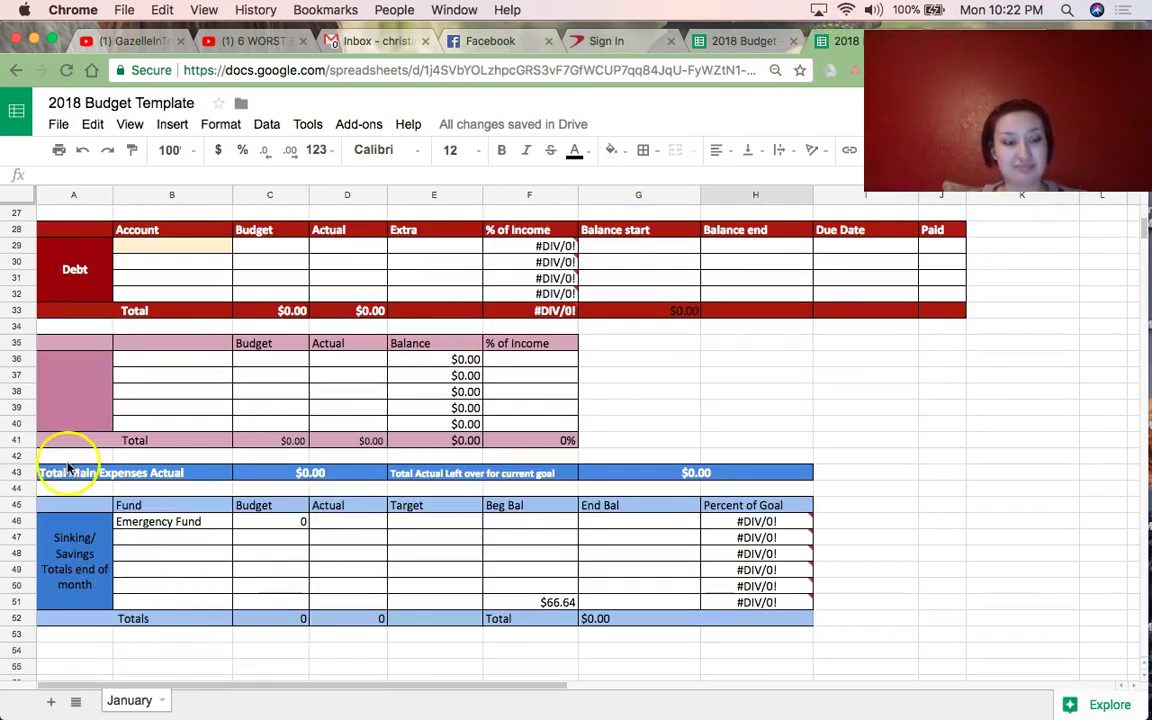
{"action": "left_click", "coordinate": [60, 393]}
{"action": "type", "text": "Planned Expenses"}
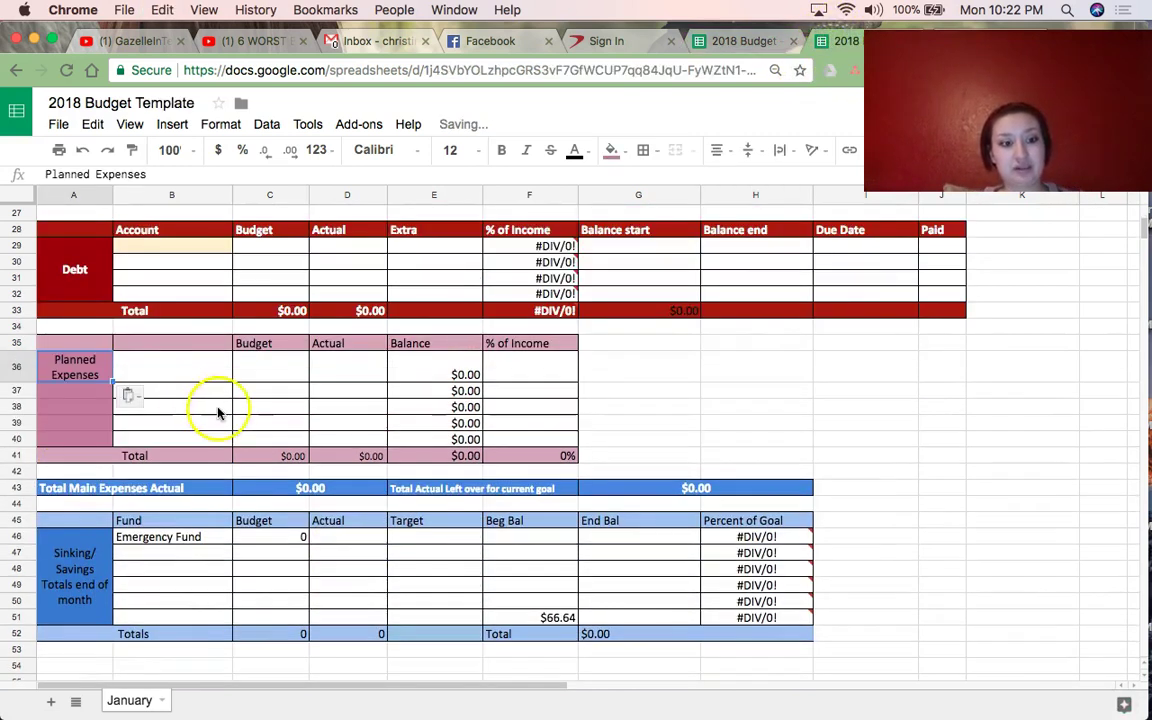
{"action": "left_click", "coordinate": [84, 149]}
{"action": "left_click", "coordinate": [107, 149]}
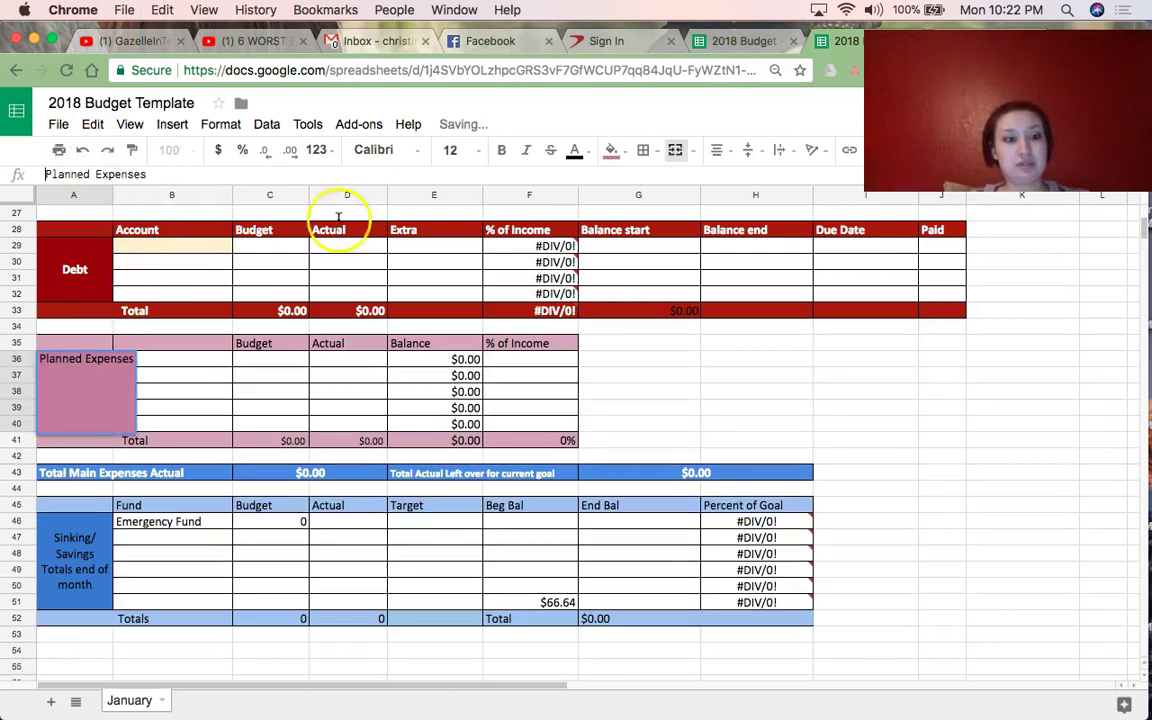
{"action": "left_click", "coordinate": [704, 391]}
Wrap the Planned Expenses label text within its merged cell.
{"action": "left_click", "coordinate": [80, 398]}
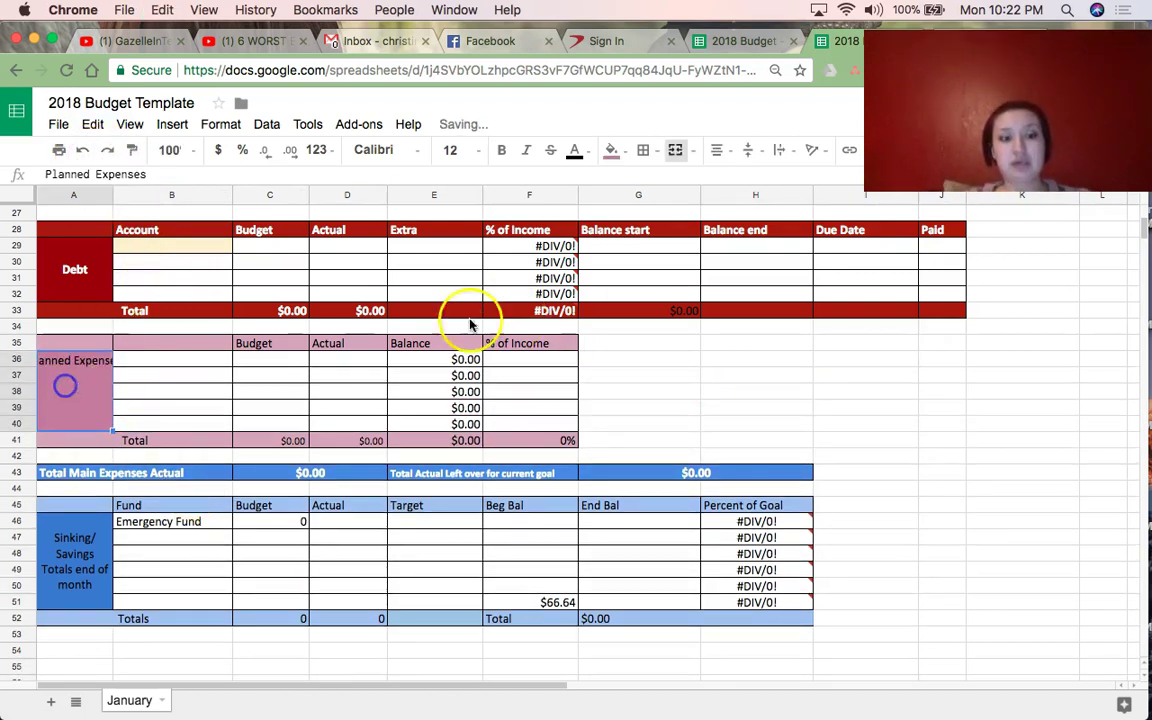
{"action": "left_click", "coordinate": [800, 149]}
{"action": "left_click", "coordinate": [808, 178]}
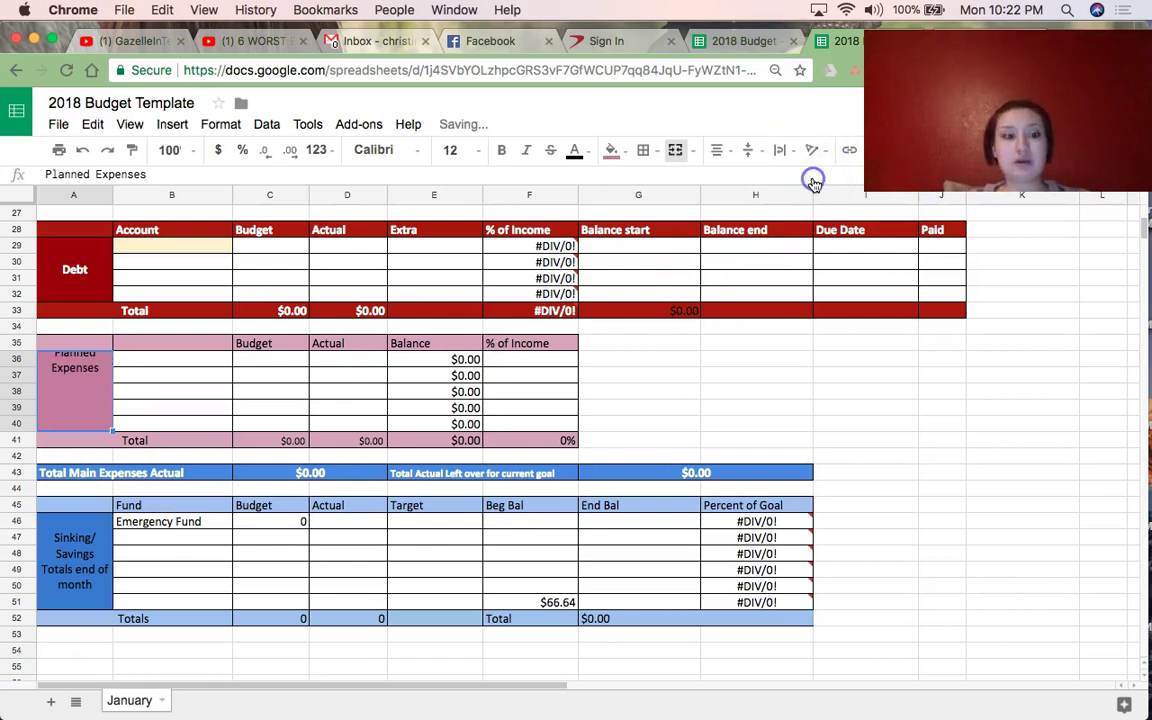
Align the Planned Expenses label to the vertical middle of its cell, then unmerge and re-merge that label cell.
{"action": "left_click", "coordinate": [790, 150]}
{"action": "left_click", "coordinate": [750, 150]}
{"action": "left_click", "coordinate": [773, 183]}
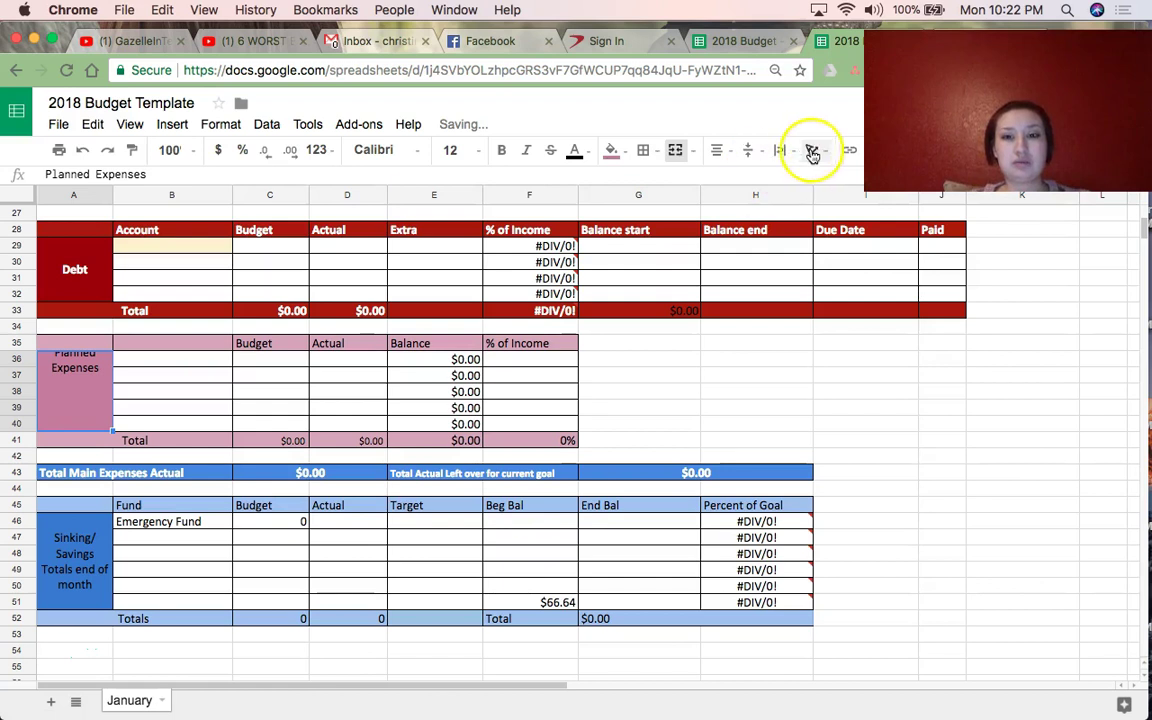
{"action": "left_click", "coordinate": [675, 150]}
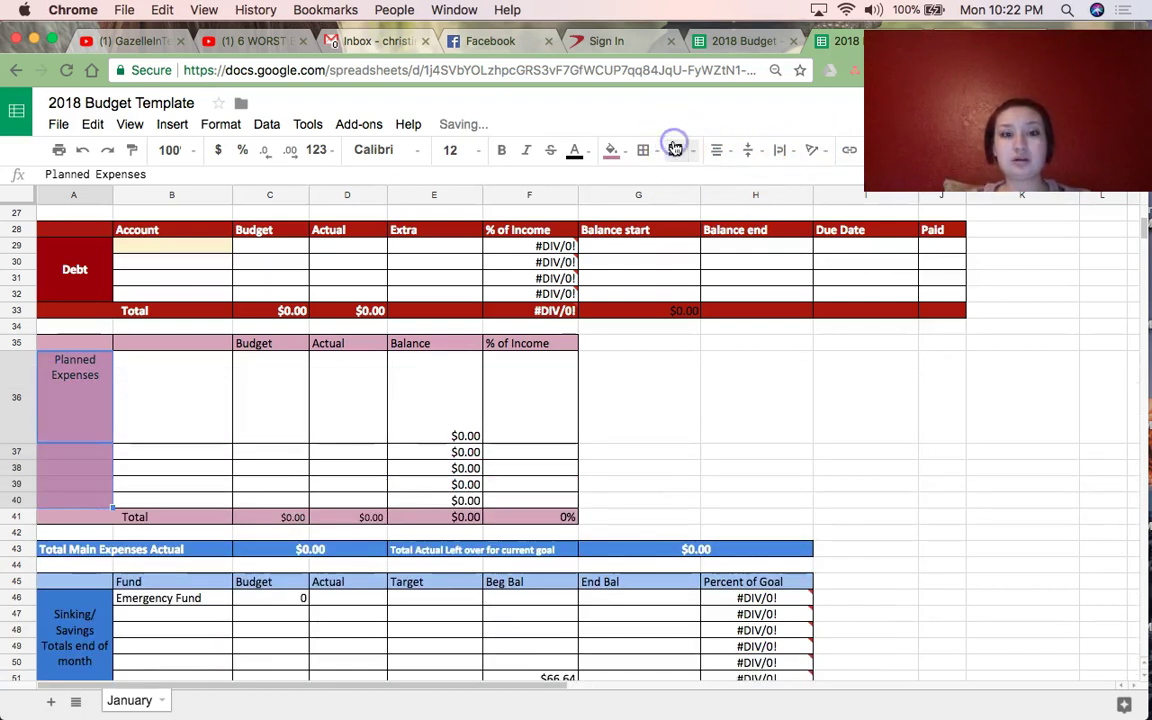
{"action": "left_click", "coordinate": [675, 148]}
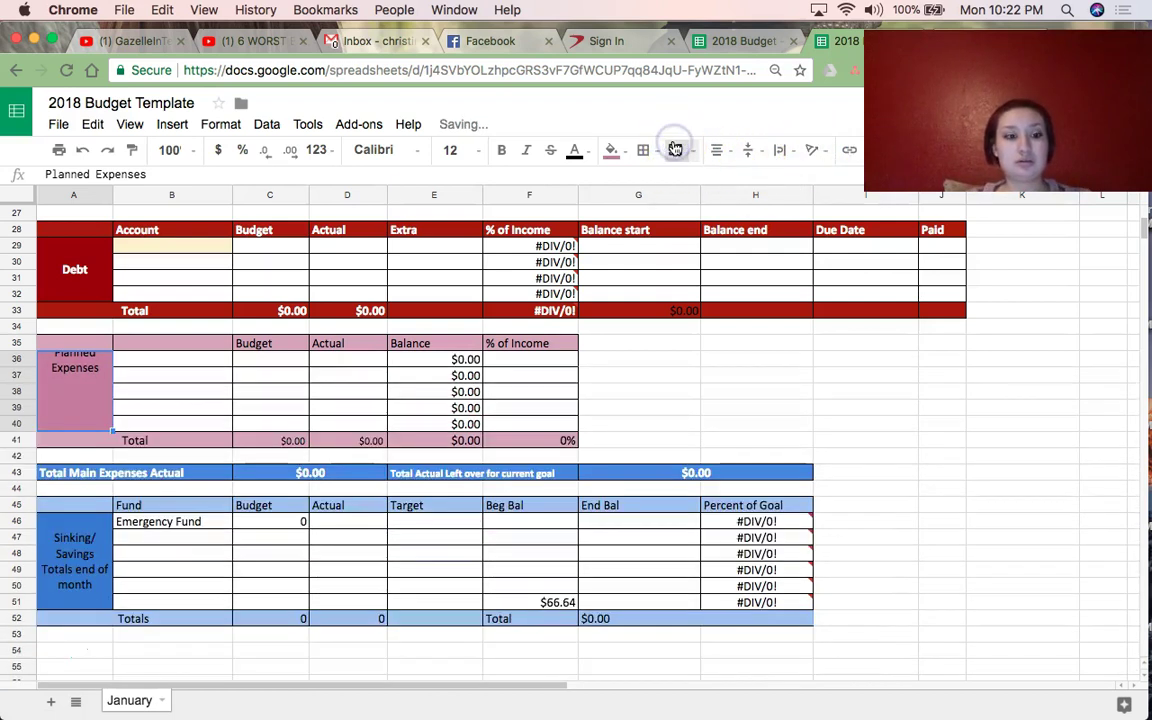
{"action": "double_click", "coordinate": [97, 409]}
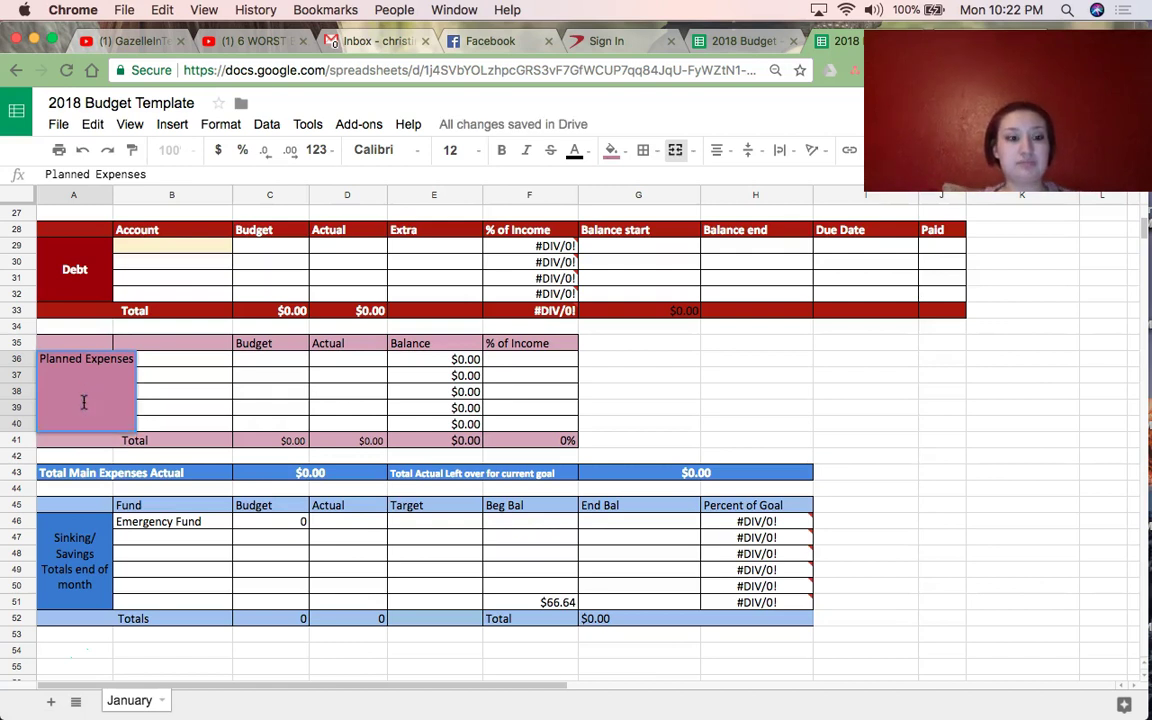
{"action": "left_click", "coordinate": [845, 397]}
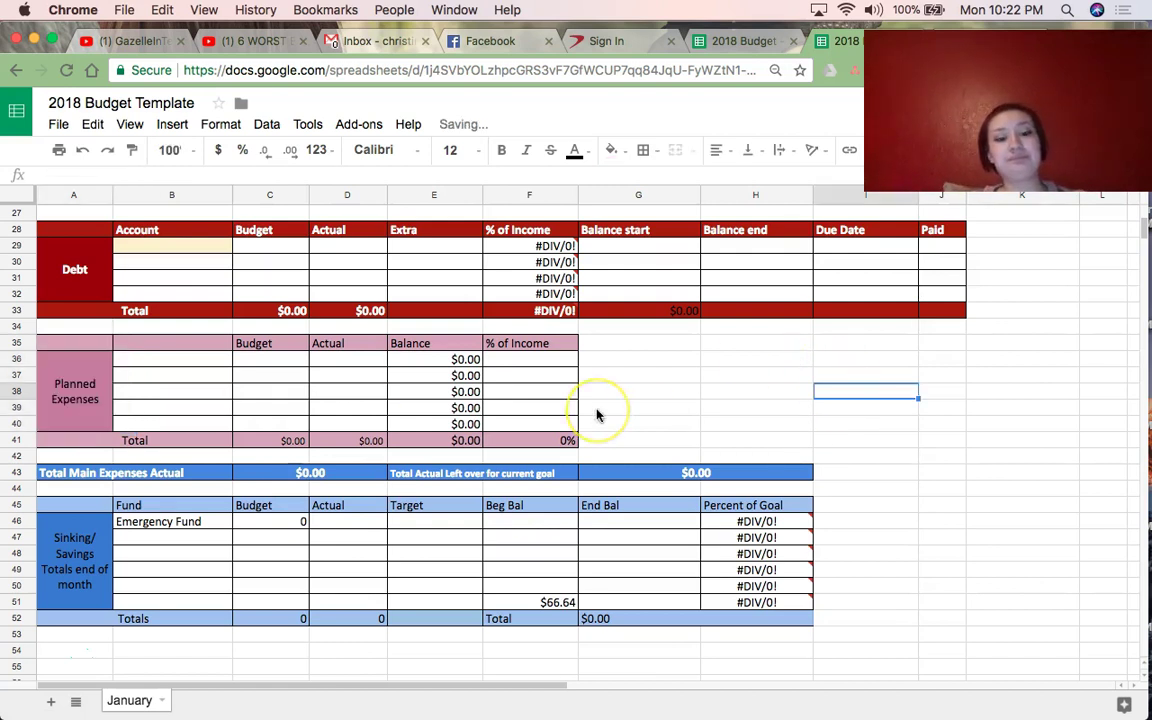
Clear the leftover Beg Bal amount from the last fund row of the Sinking/Savings section.
{"action": "scroll", "coordinate": [597, 413], "scroll_direction": "down", "scroll_amount": 2}
{"action": "left_click", "coordinate": [549, 538]}
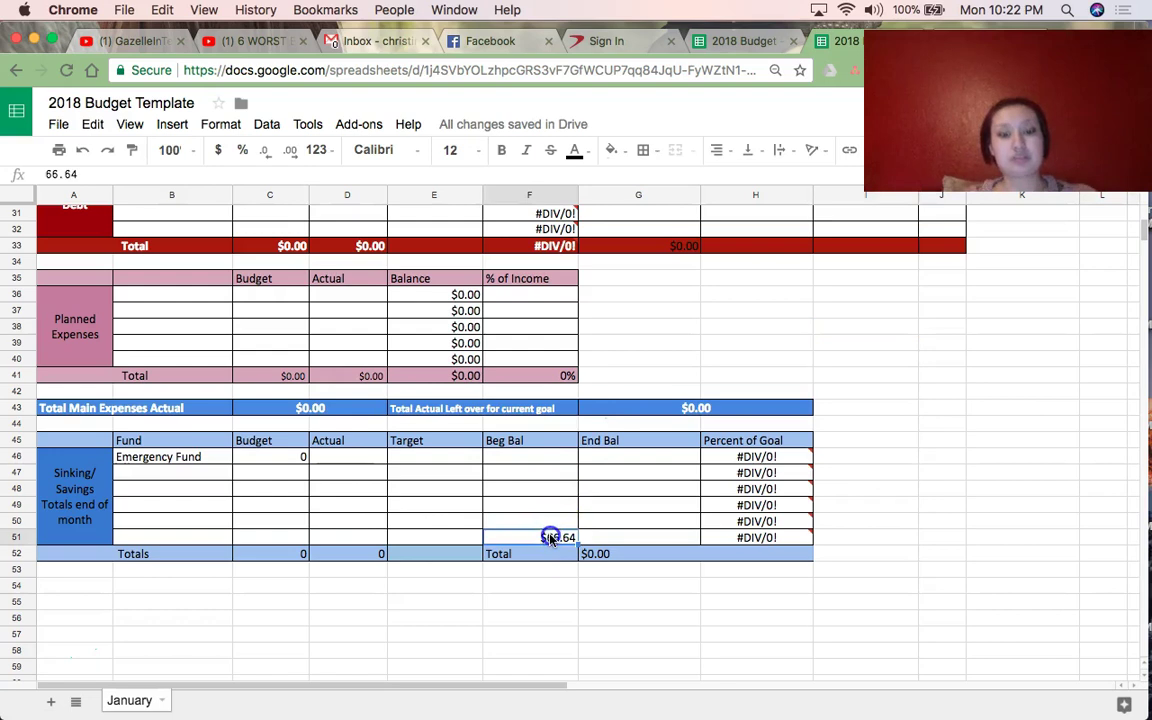
{"action": "key", "text": "Delete"}
{"action": "scroll", "coordinate": [549, 540], "scroll_direction": "up", "scroll_amount": 8}
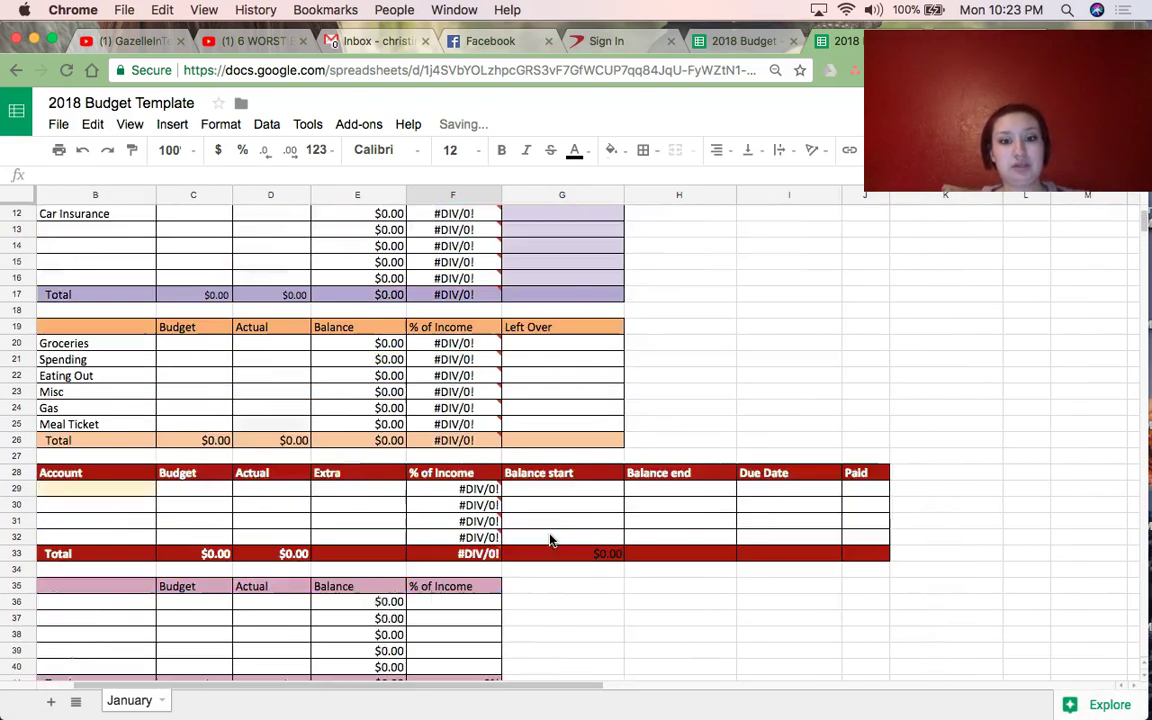
{"action": "scroll", "coordinate": [549, 540], "scroll_direction": "up", "scroll_amount": 5}
{"action": "scroll", "coordinate": [549, 540], "scroll_direction": "left", "scroll_amount": 1}
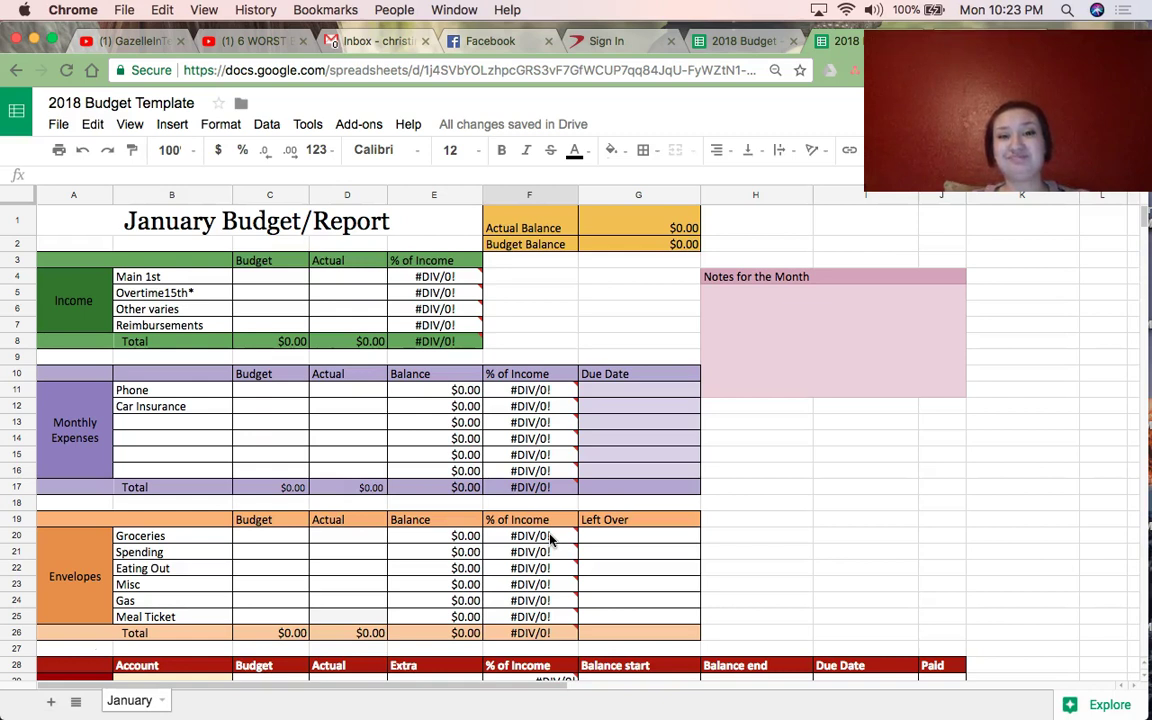
{"action": "left_click", "coordinate": [203, 690]}
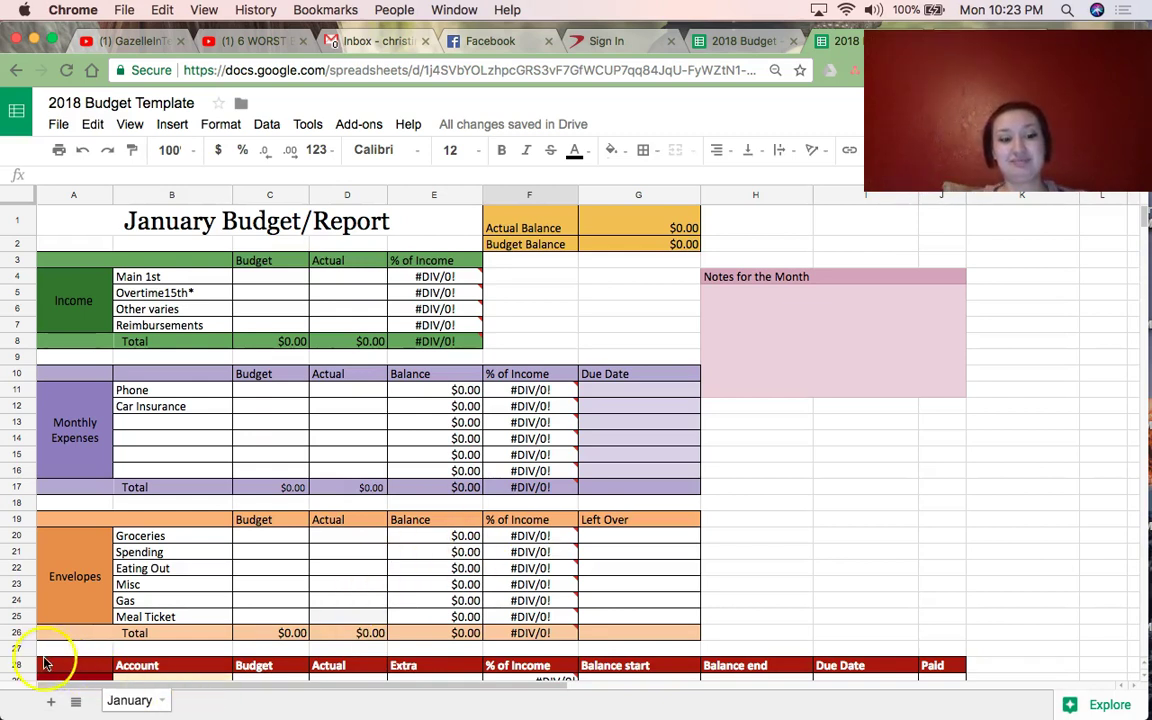